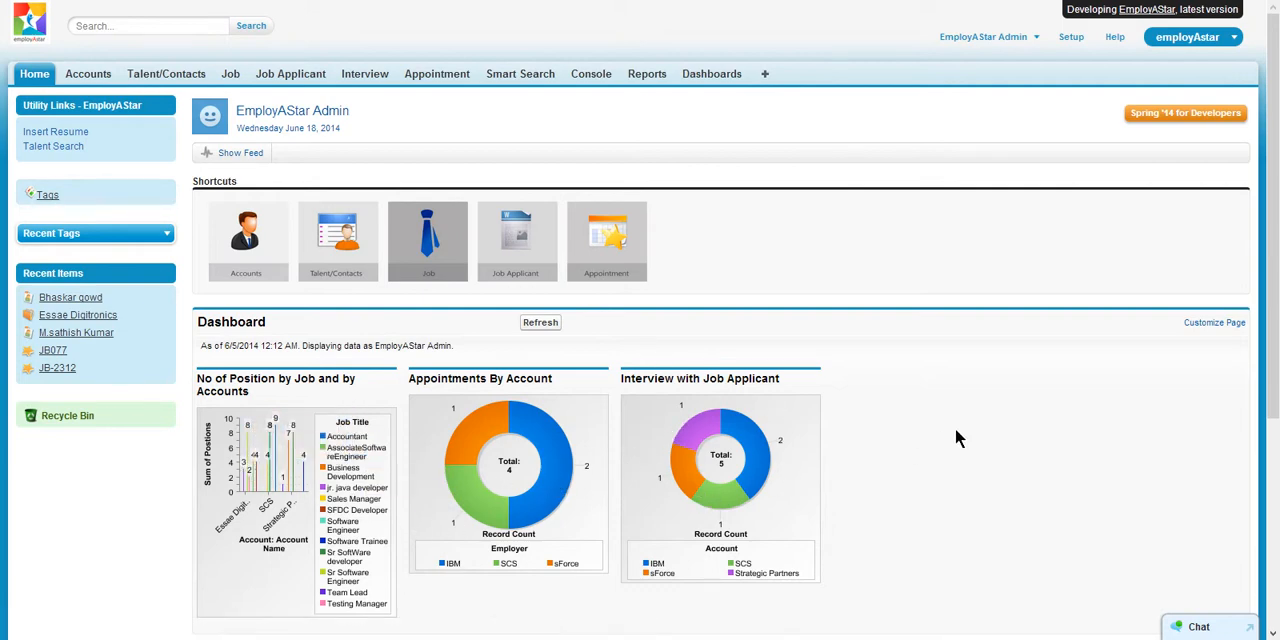
- Look over the home page's shortcuts, dashboard charts, calendar and items to approve
scroll(957, 437, down, 3)
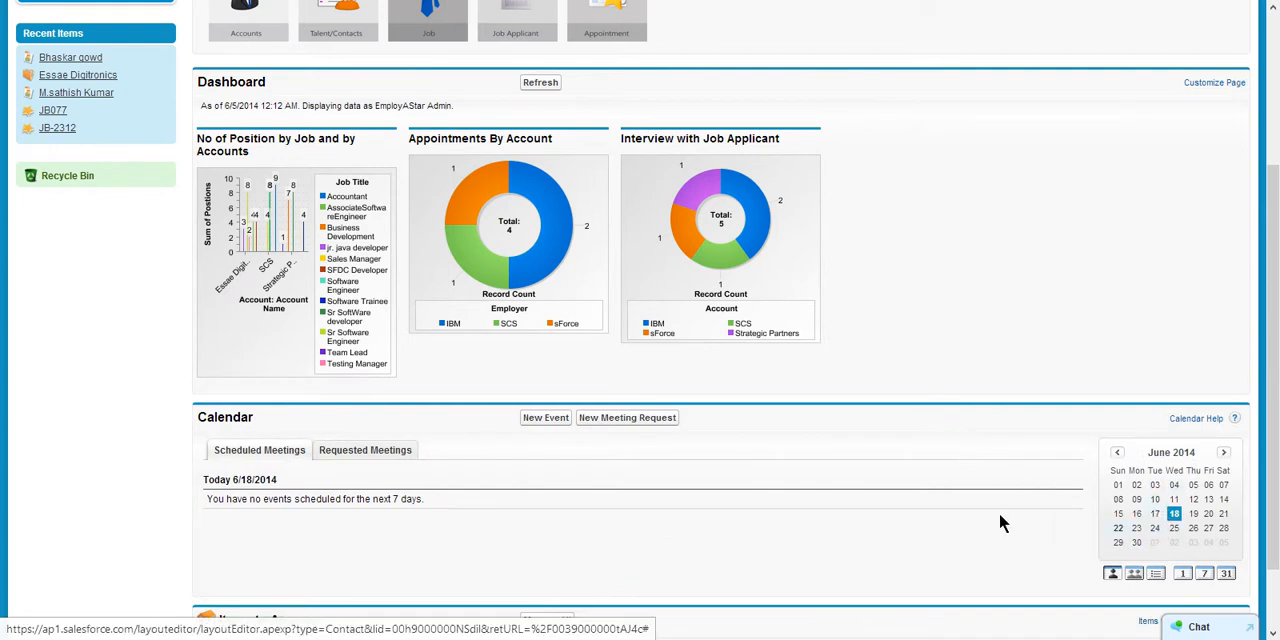
scroll(400, 520, down, 2)
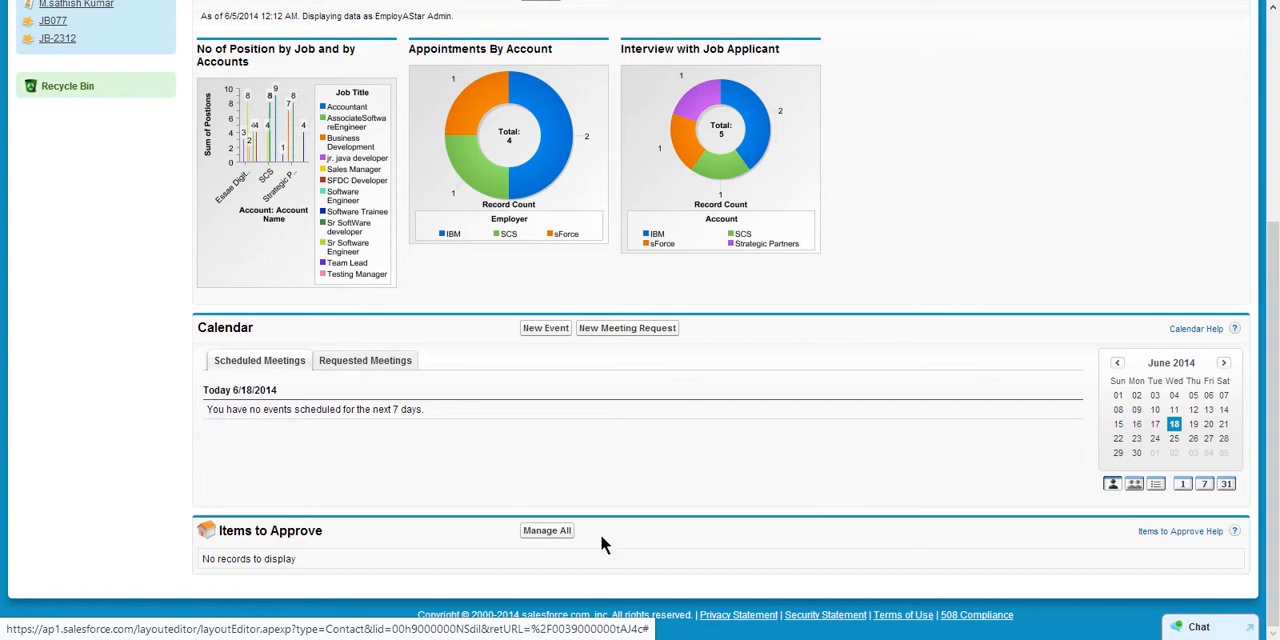
scroll(818, 489, up, 4)
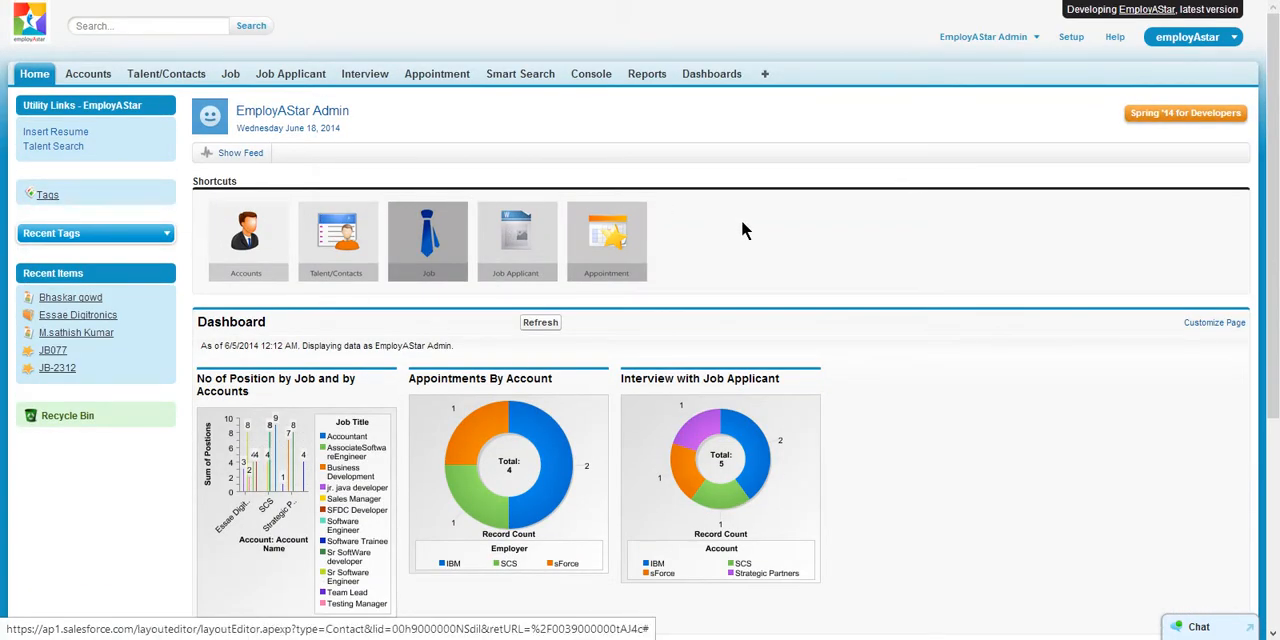
scroll(742, 222, down, 1)
scroll(748, 222, up, 1)
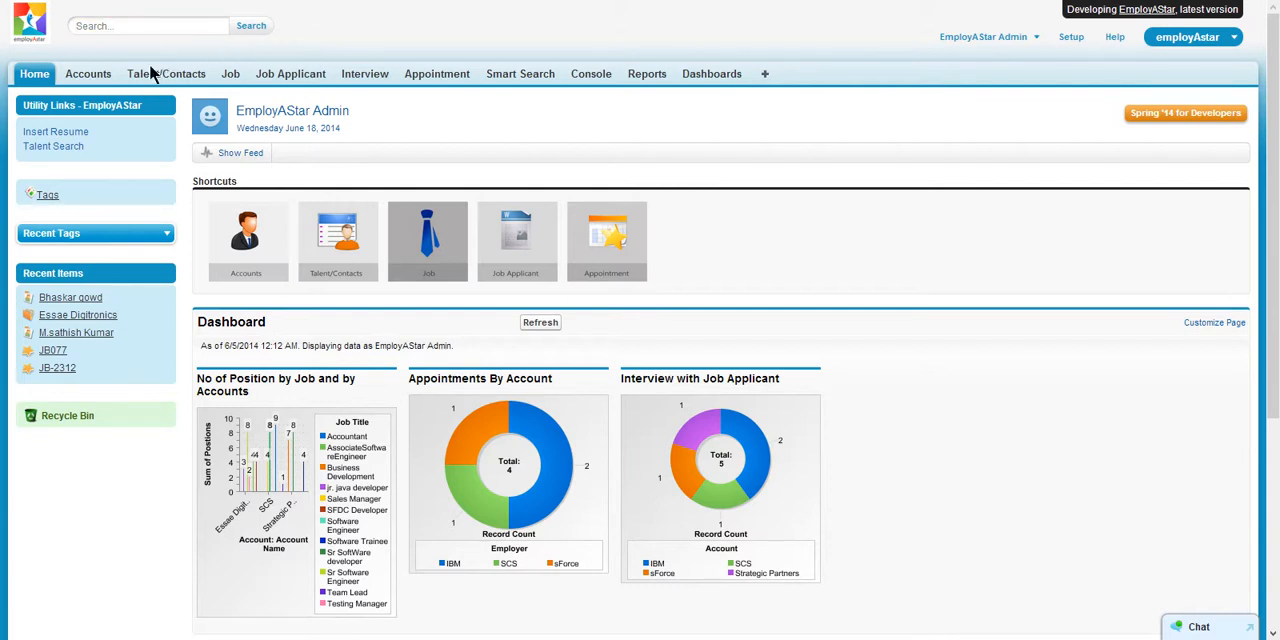
- Open the Insert Resume utility, review its notes on accepted resume formats, and return to the home page
click(70, 136)
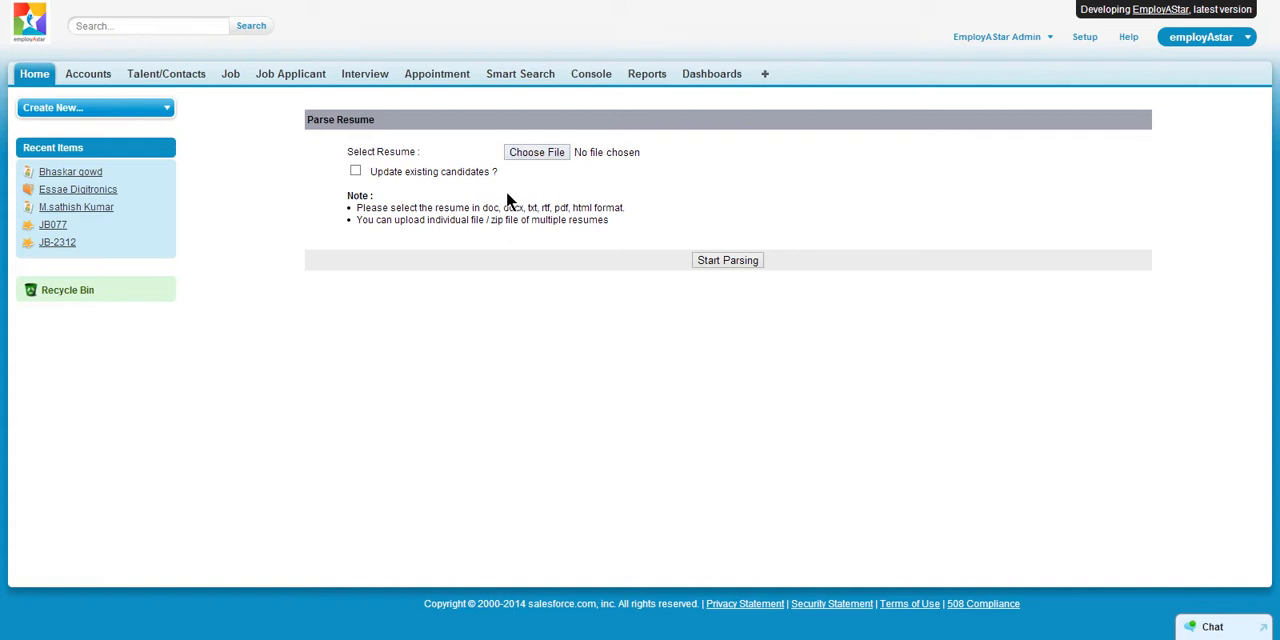
drag(486, 207, 630, 202)
click(634, 188)
click(42, 80)
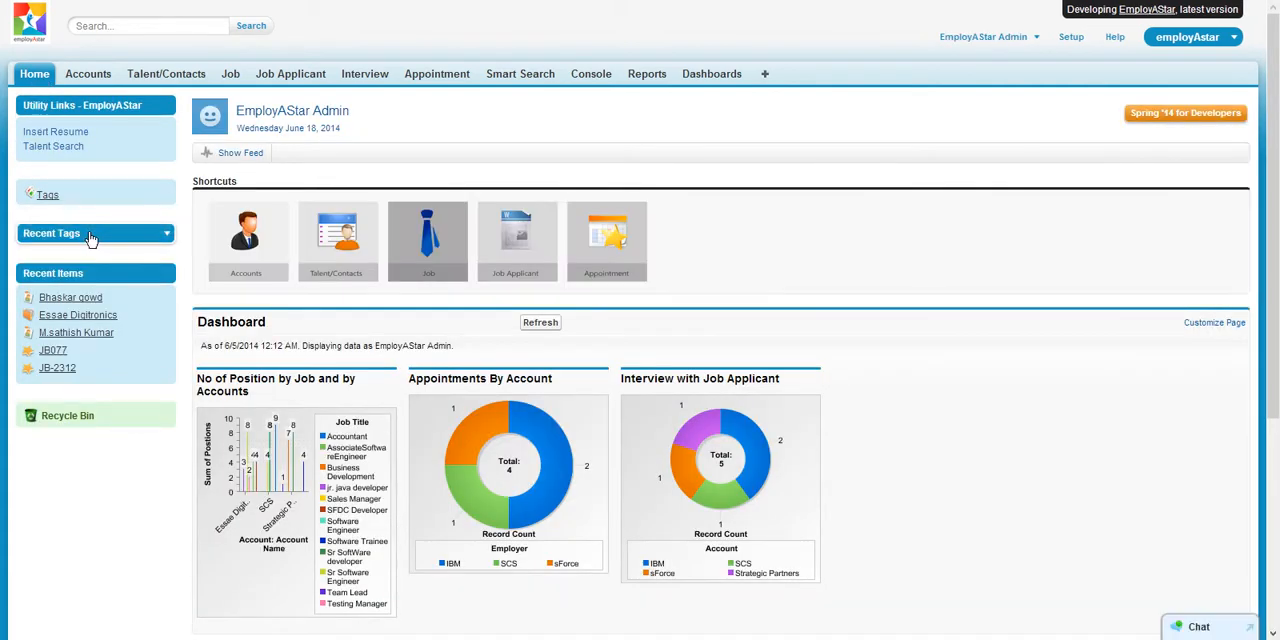
- Open the tags overview, list the records tagged Html, and return to the home page
click(48, 196)
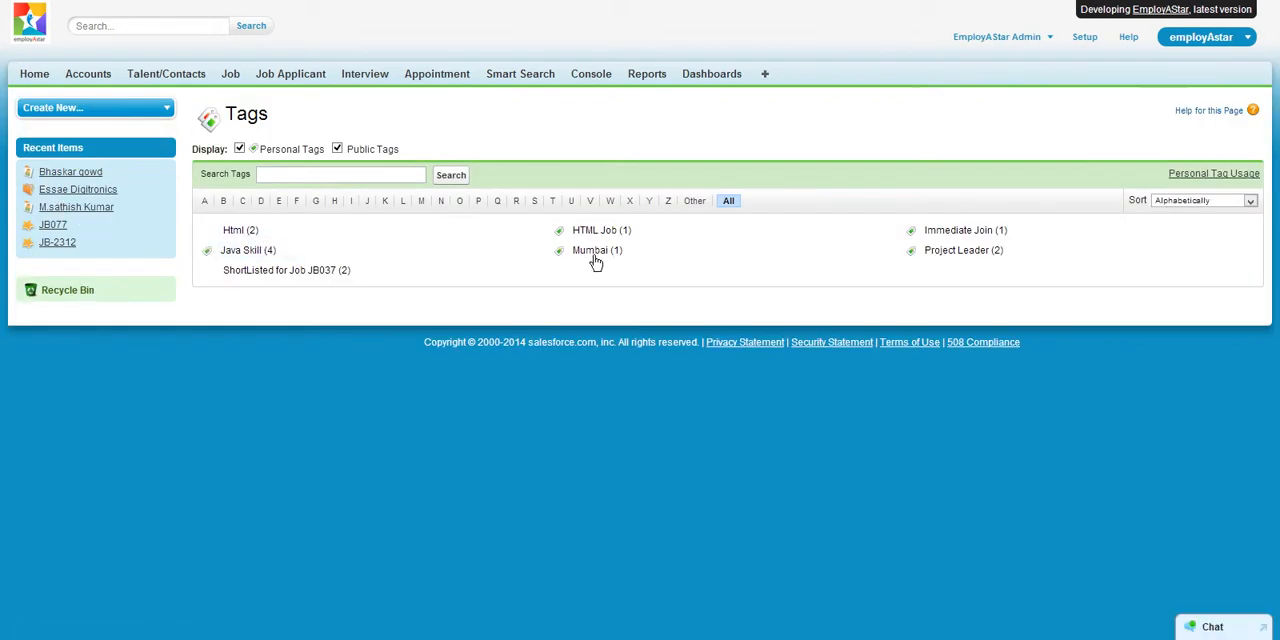
mouse_move(269, 237)
mouse_move(300, 271)
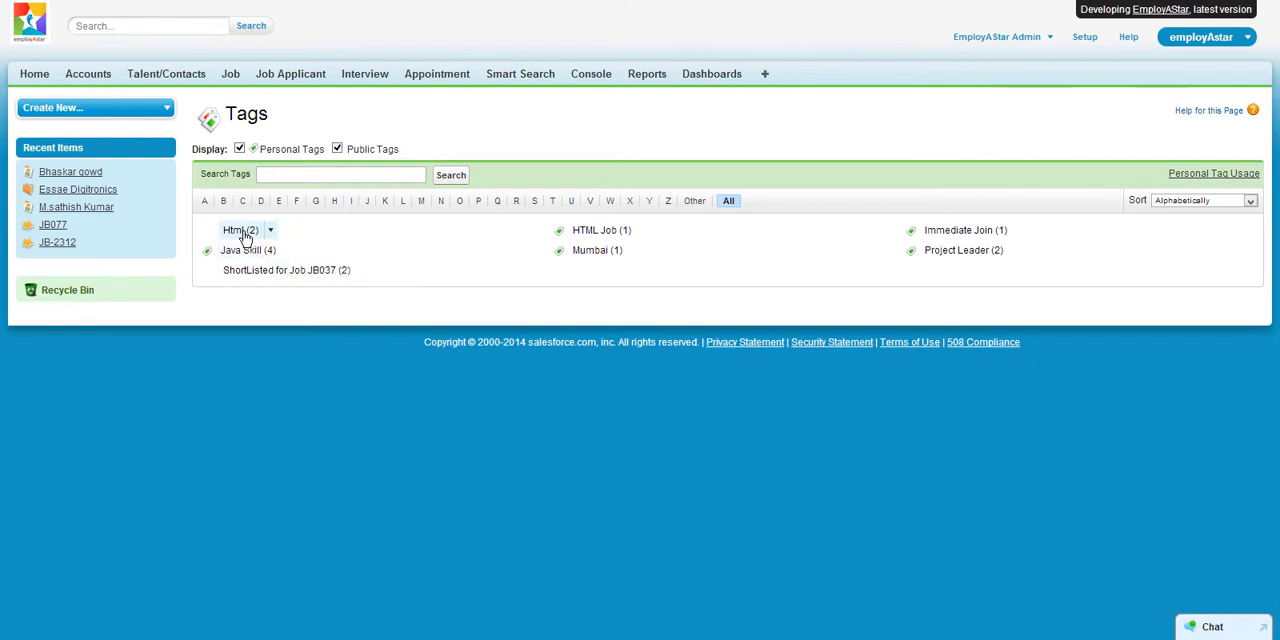
click(241, 231)
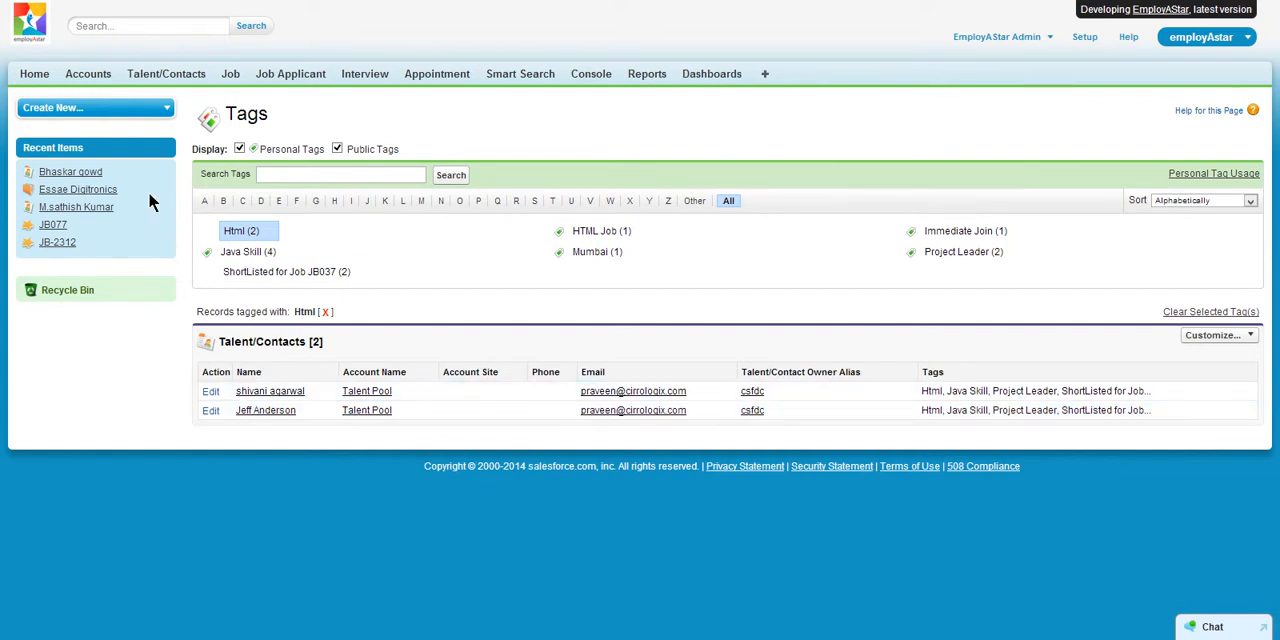
click(34, 76)
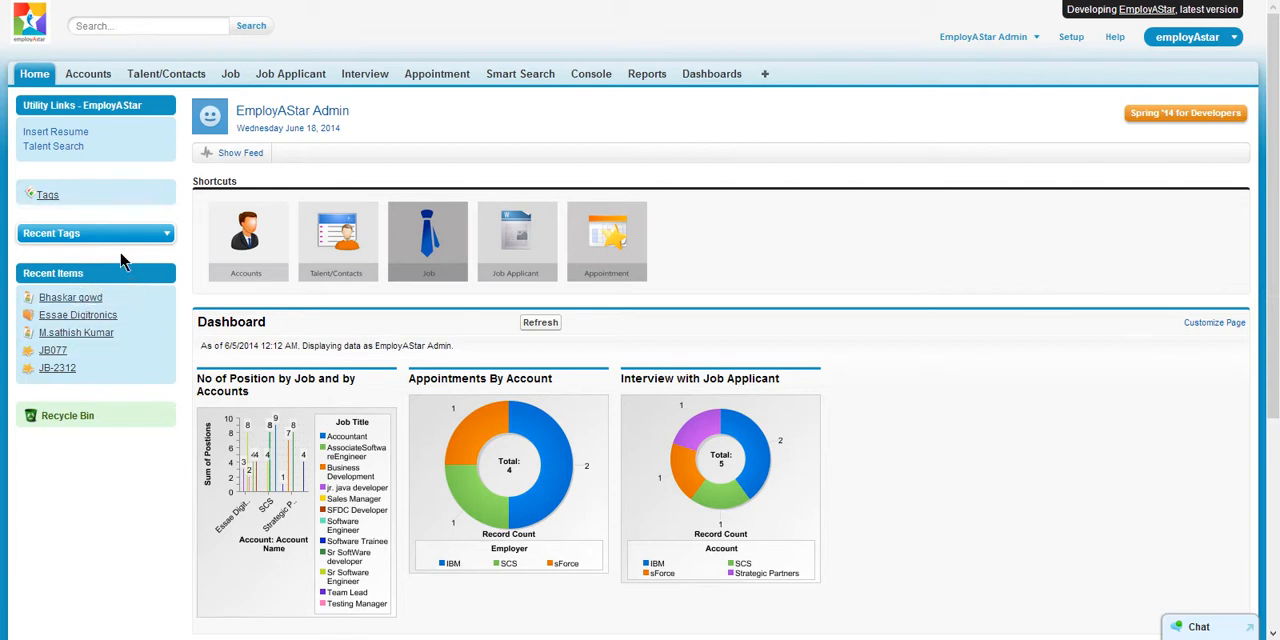
- Open the Essae Digitronics account and review its account, address and additional information
click(79, 82)
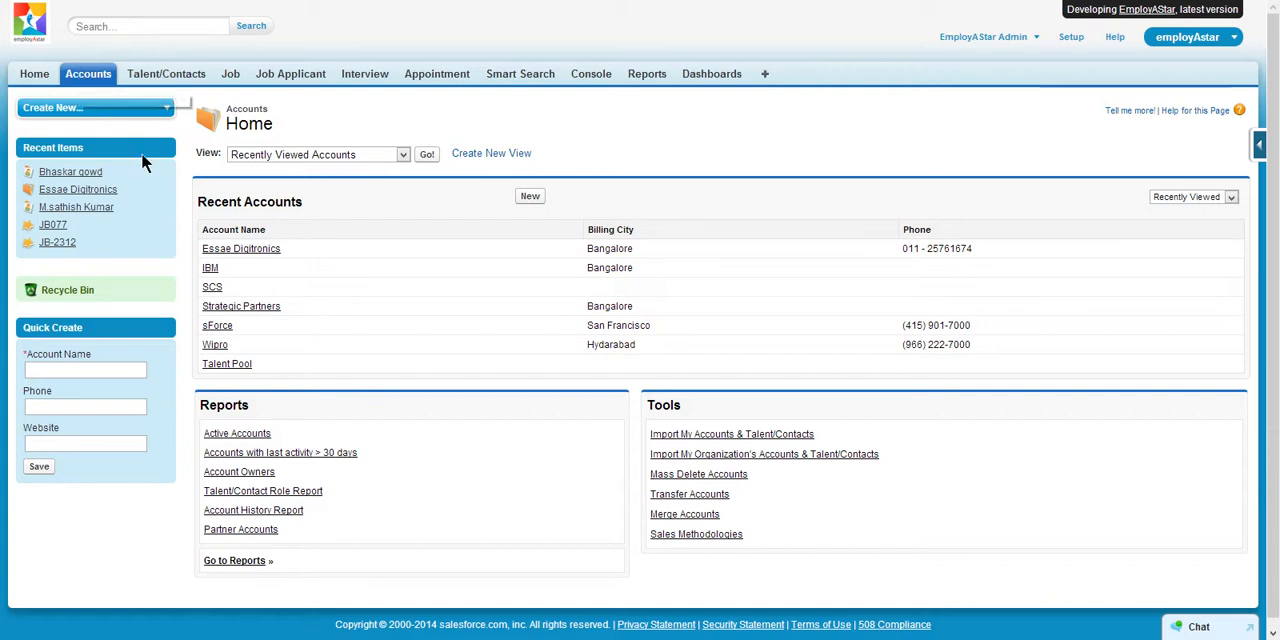
click(258, 250)
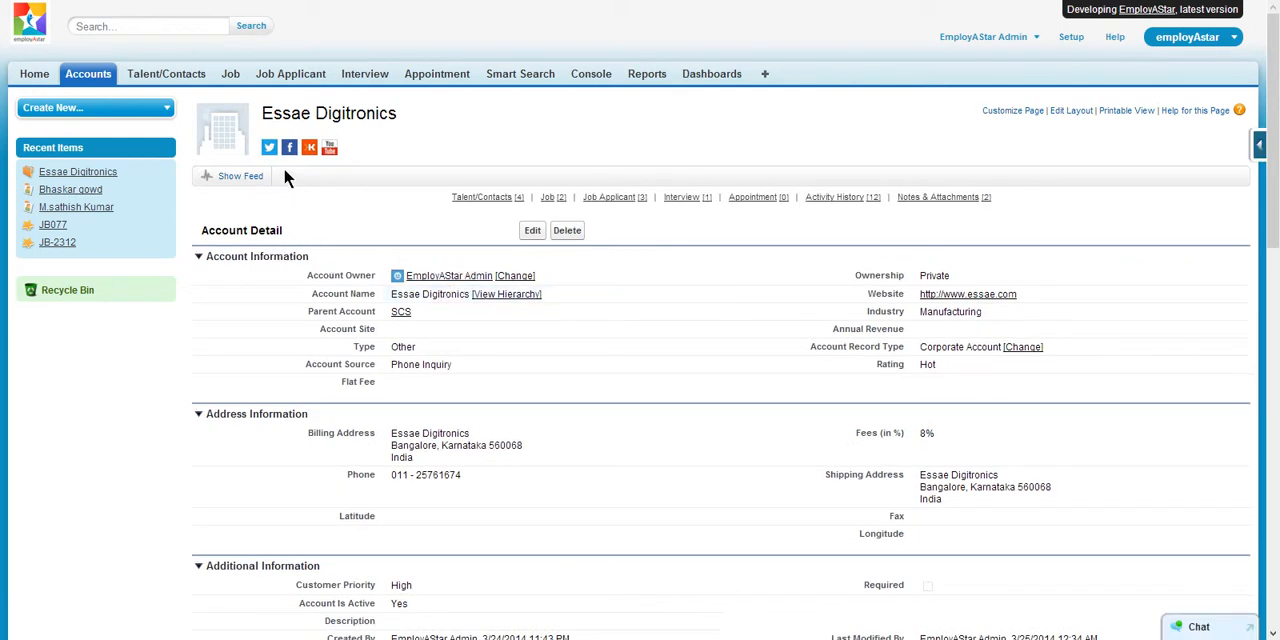
scroll(358, 219, down, 3)
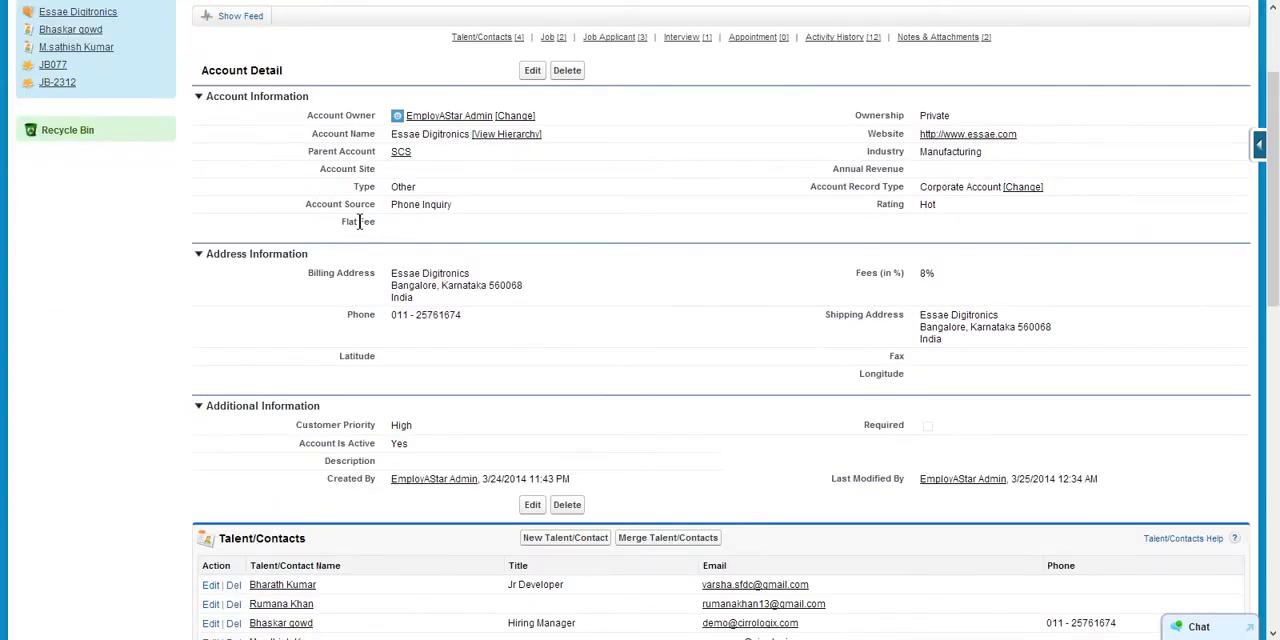
scroll(378, 254, down, 2)
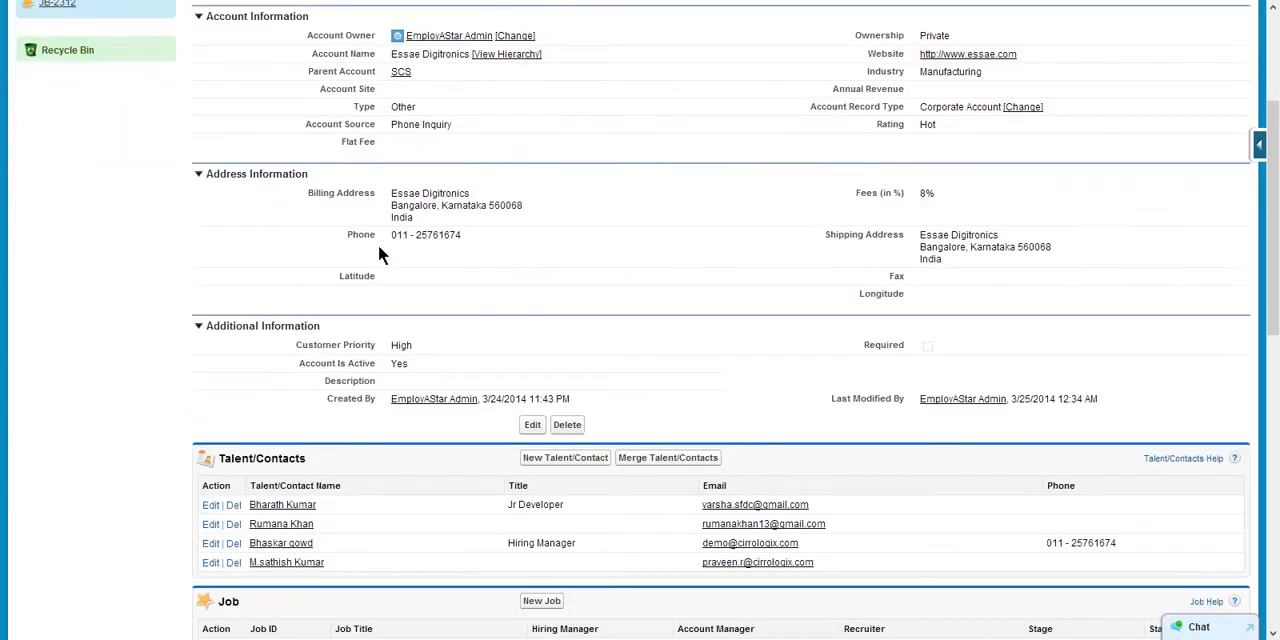
scroll(378, 256, down, 2)
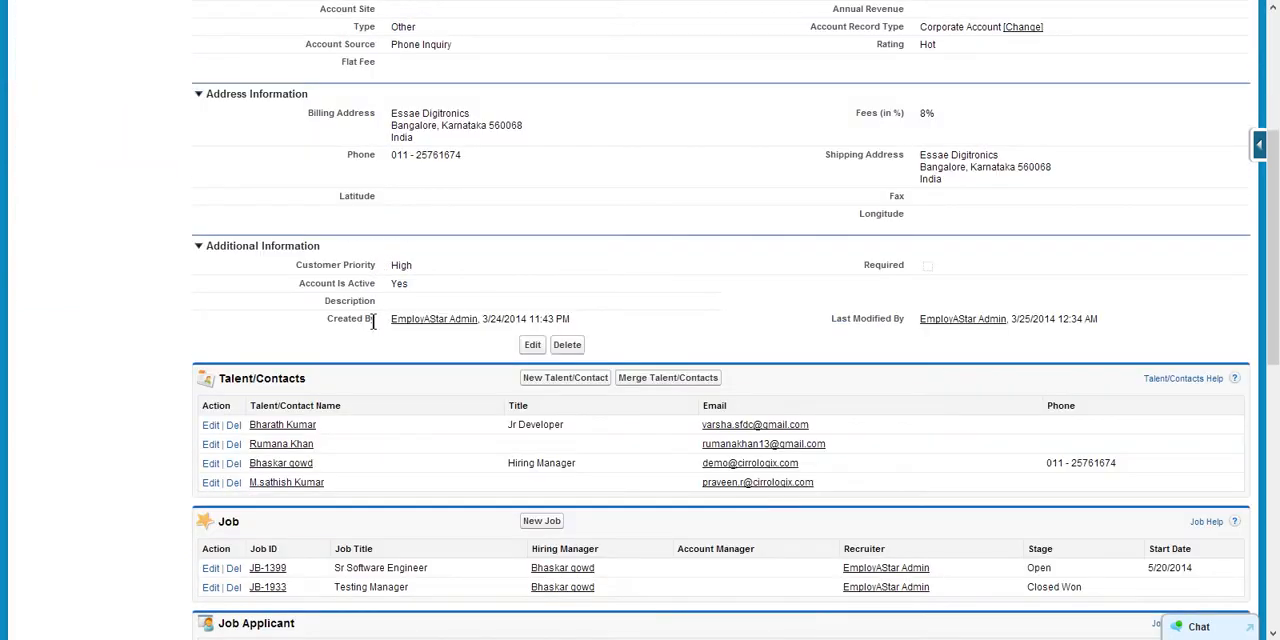
scroll(197, 218, up, 6)
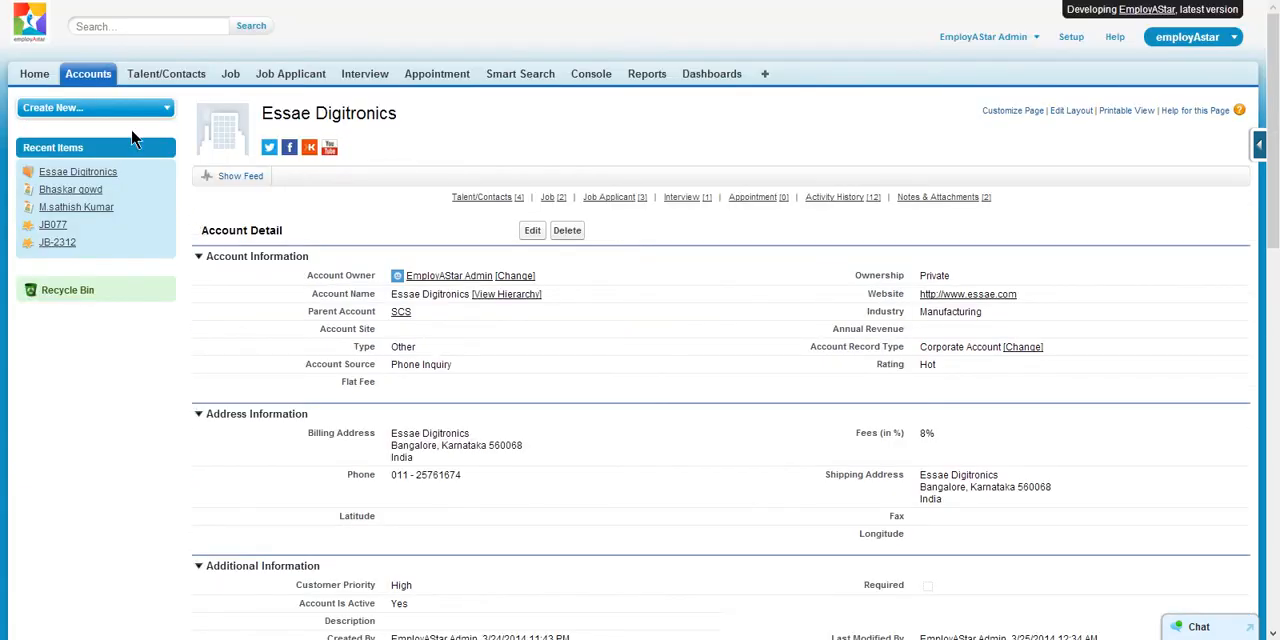
- Examine the Essae Digitronics related lists, from talent/contacts, jobs, applicants and interviews through activity history to notes and attachments
scroll(256, 276, down, 2)
scroll(258, 276, down, 6)
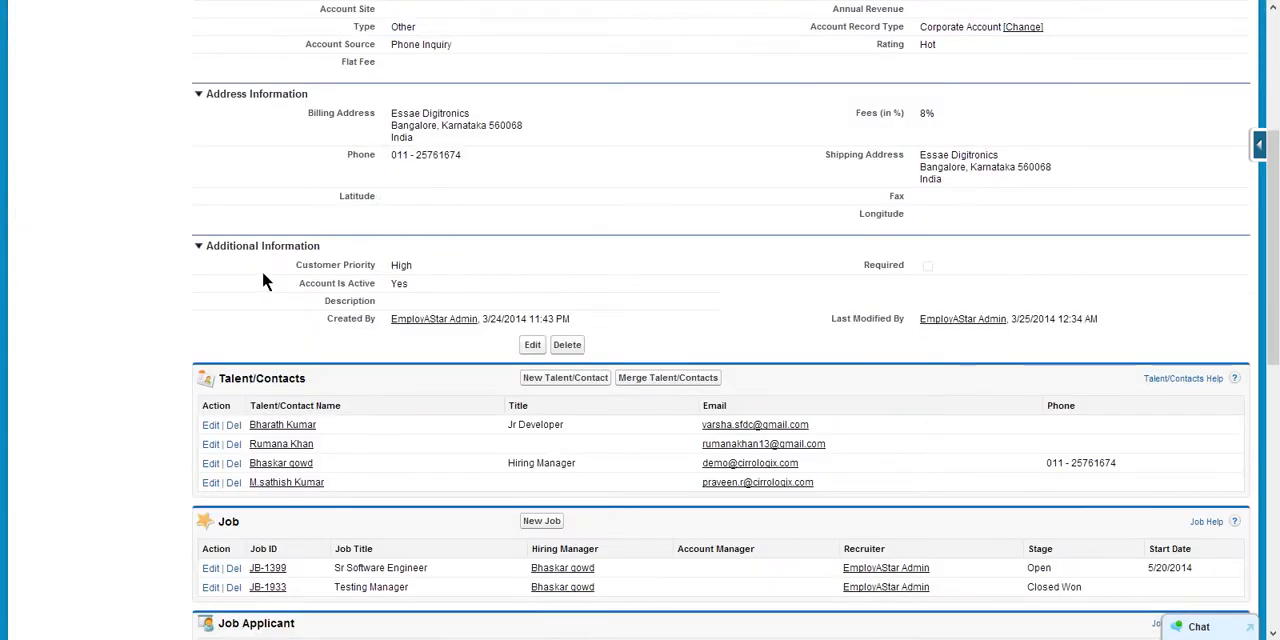
scroll(268, 441, down, 2)
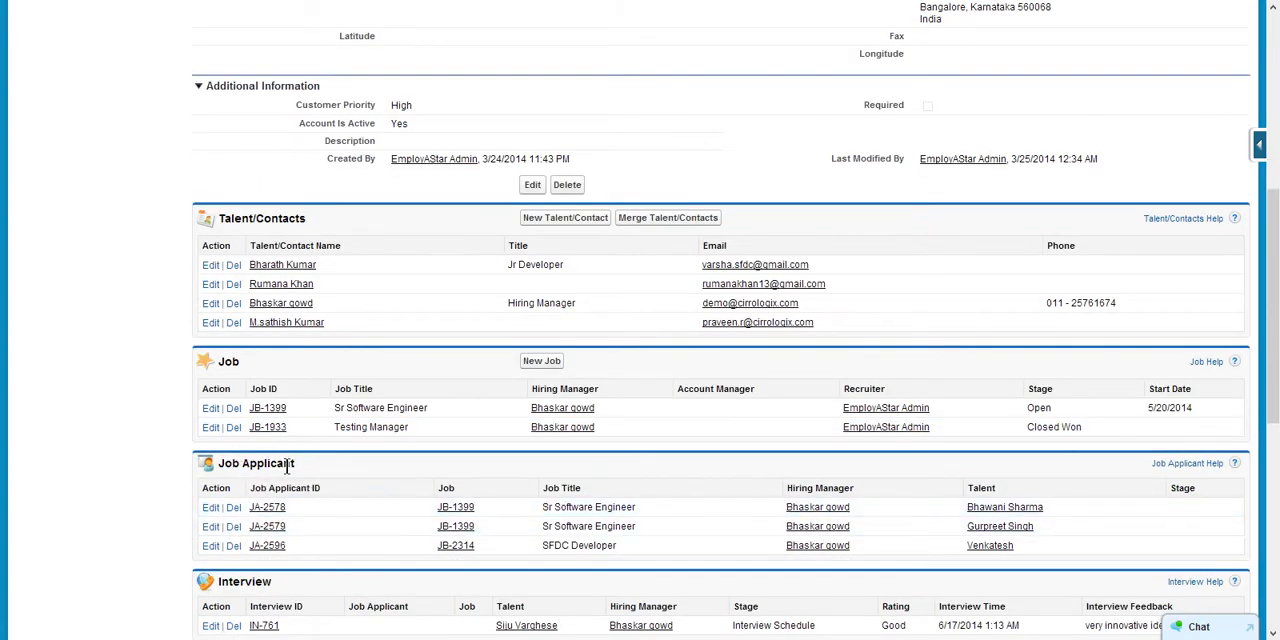
scroll(280, 520, down, 4)
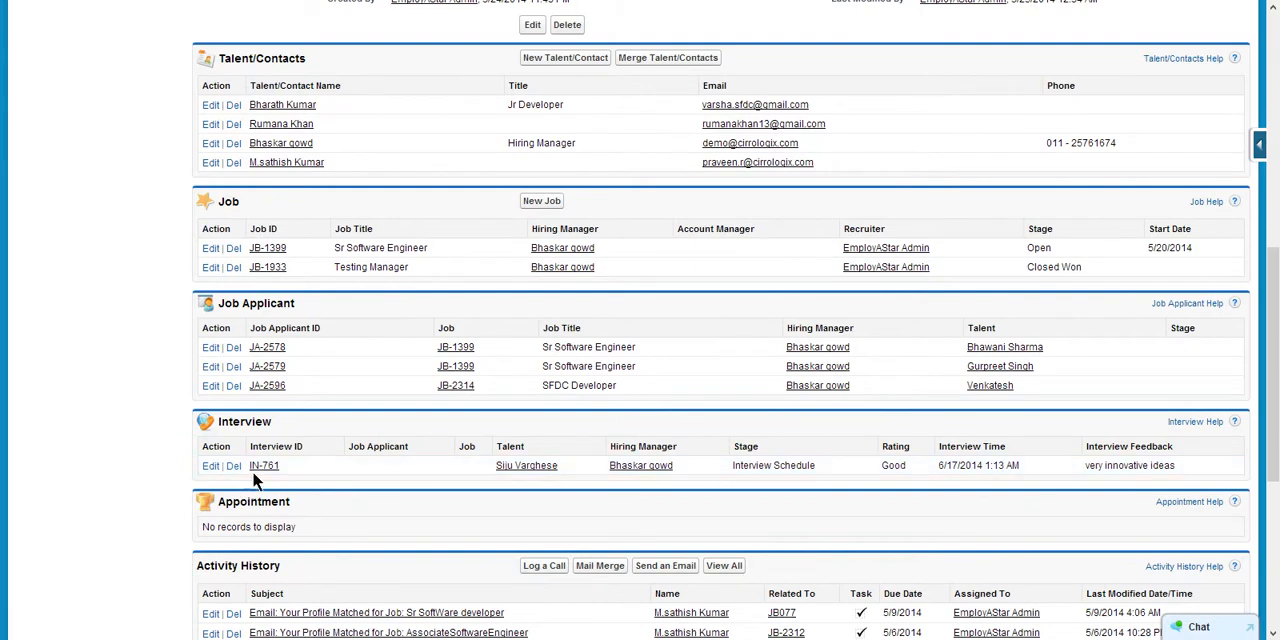
scroll(334, 464, down, 4)
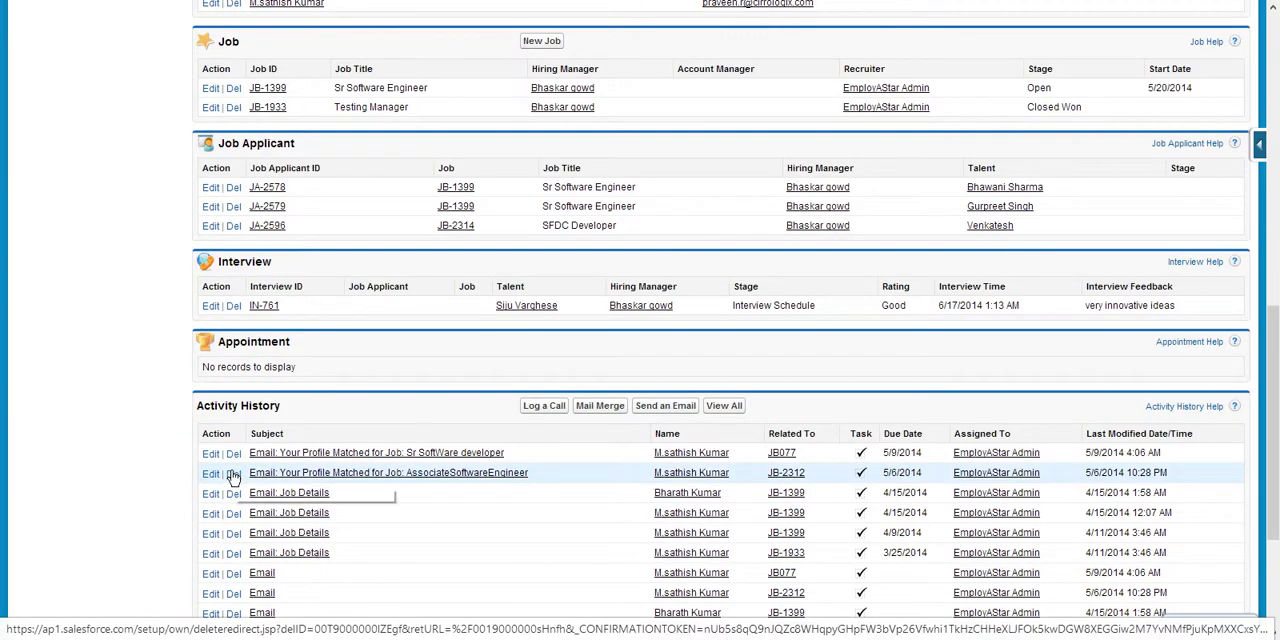
scroll(163, 480, down, 2)
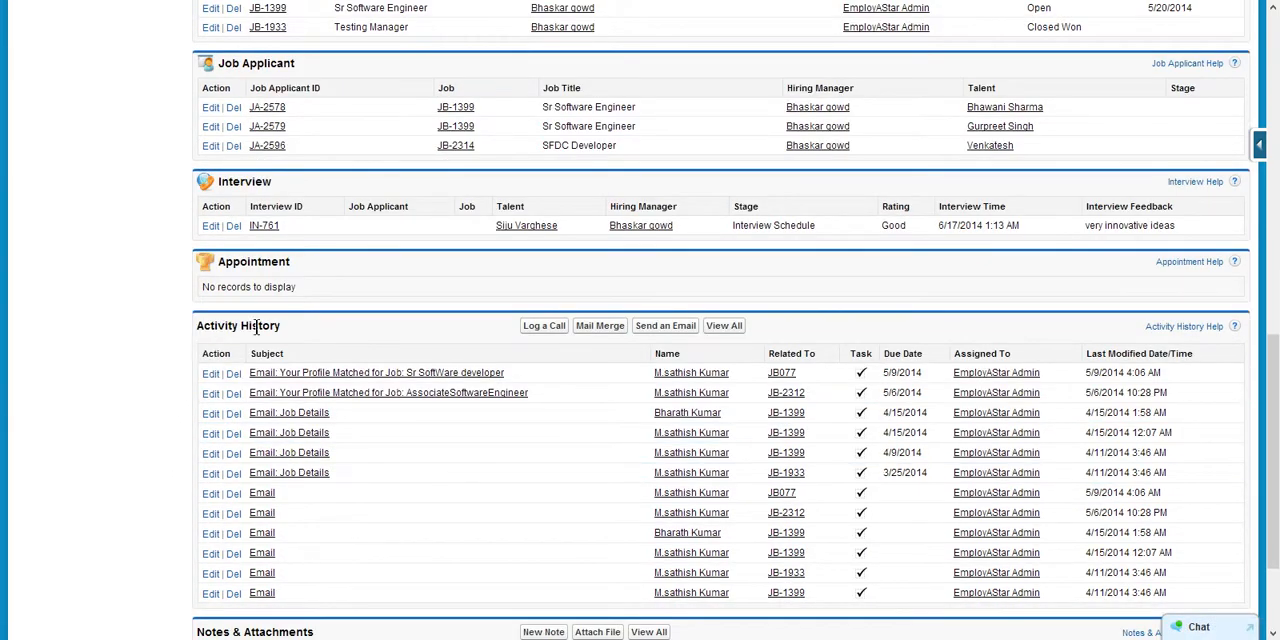
scroll(148, 422, down, 2)
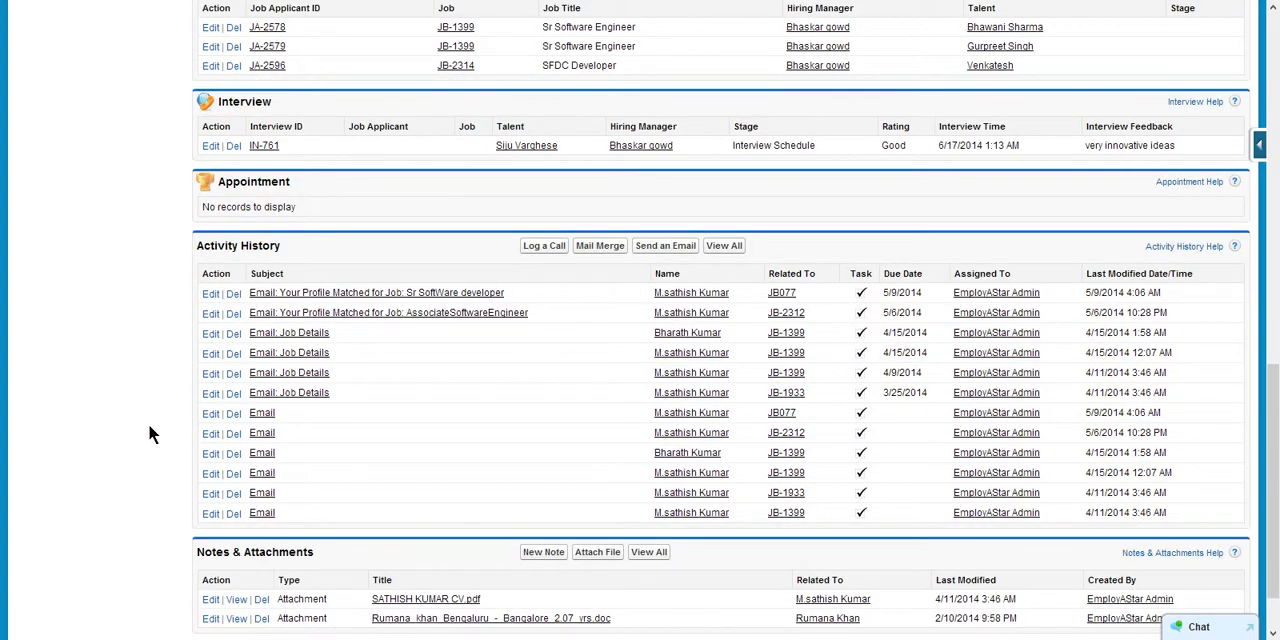
scroll(150, 432, down, 2)
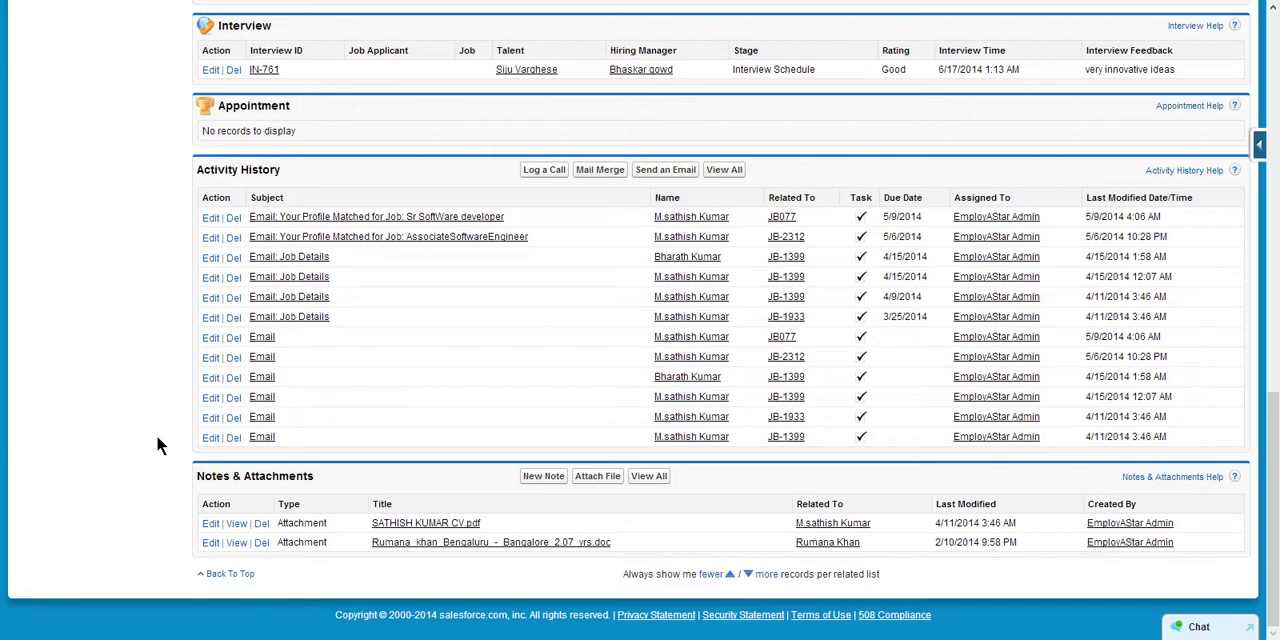
scroll(156, 434, up, 20)
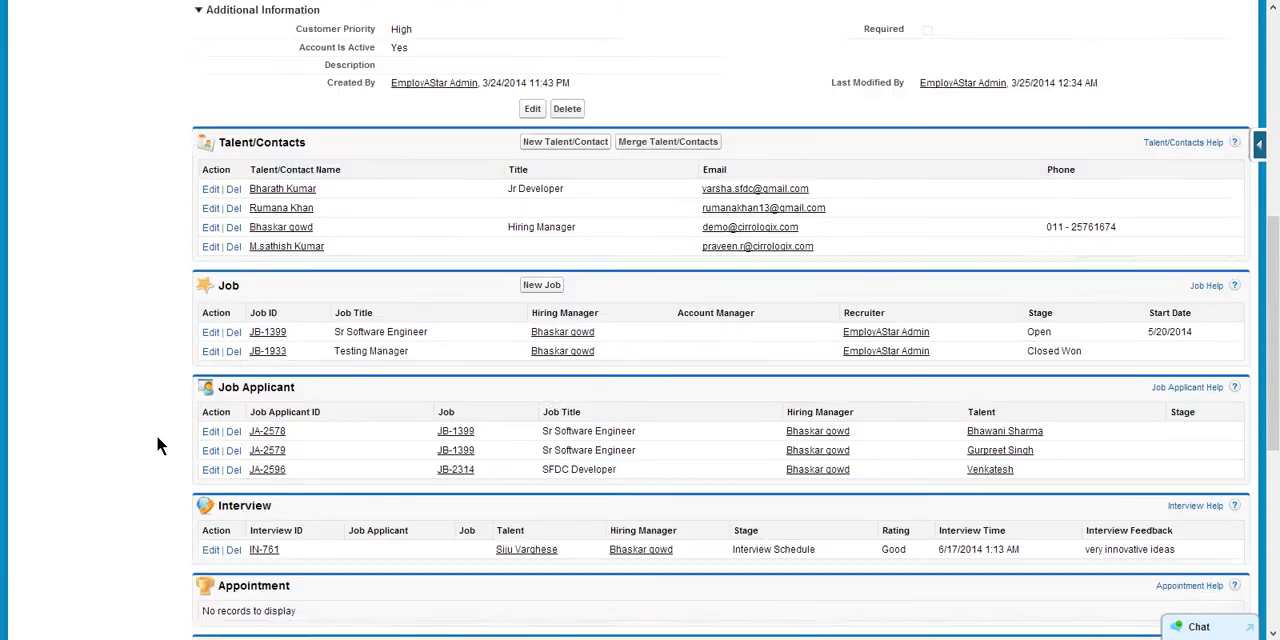
scroll(152, 432, up, 8)
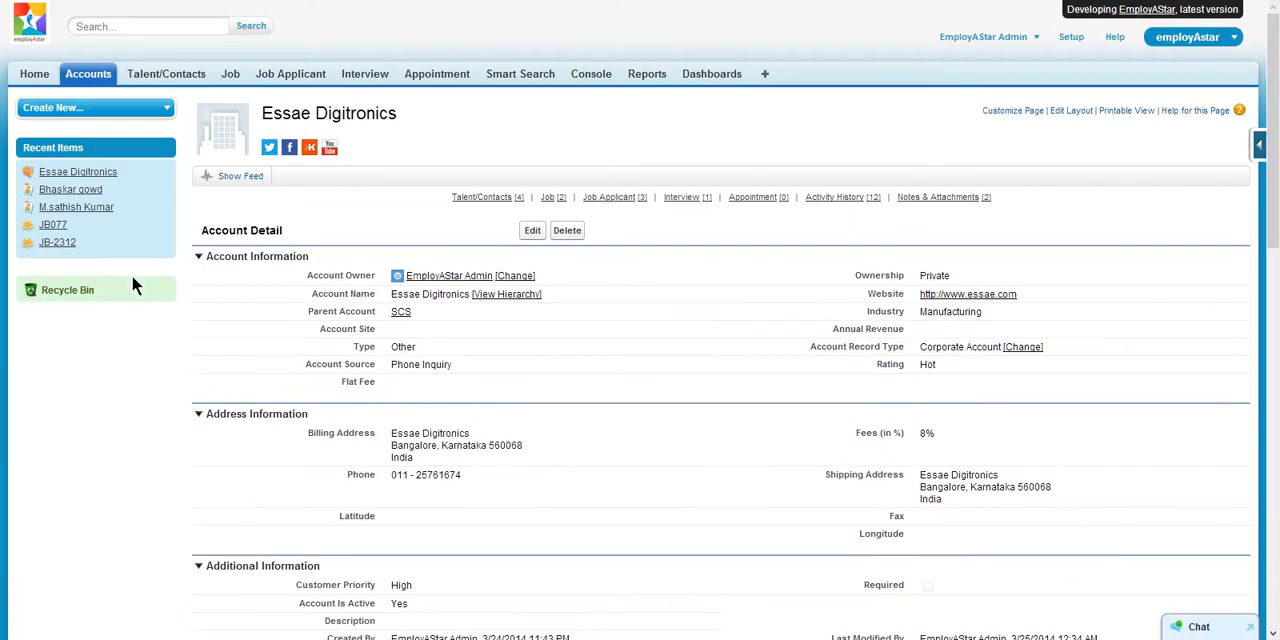
- Open the first record in the recent talent/contacts list to view the hiring manager's contact details
click(171, 77)
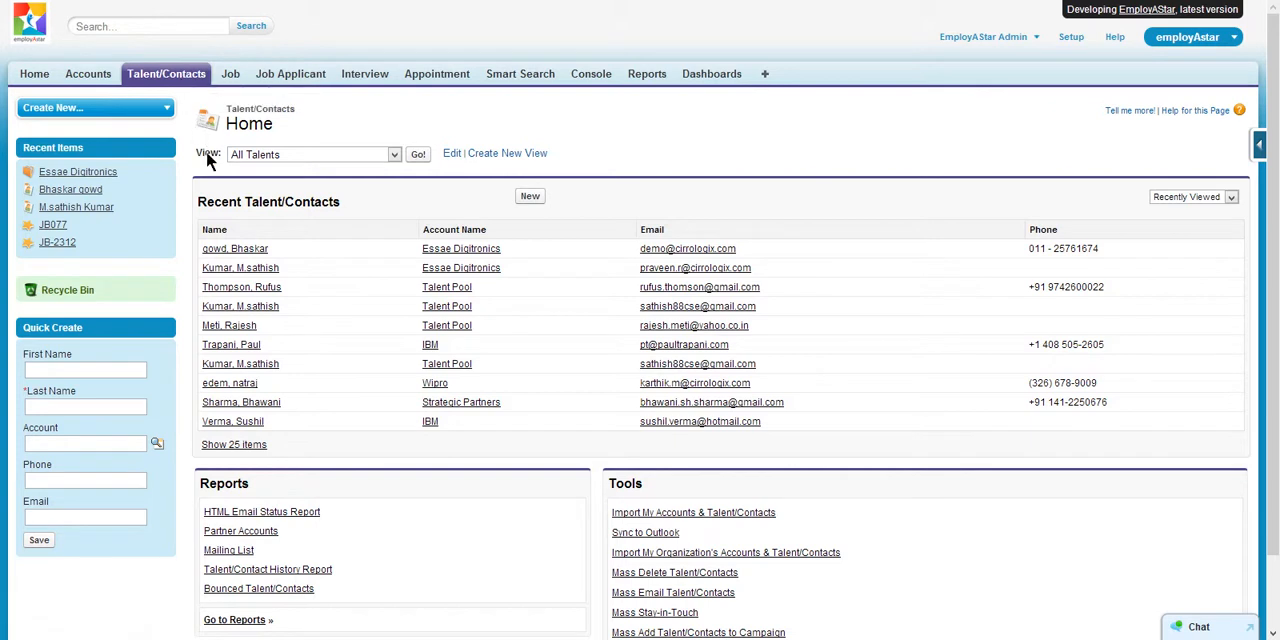
click(230, 253)
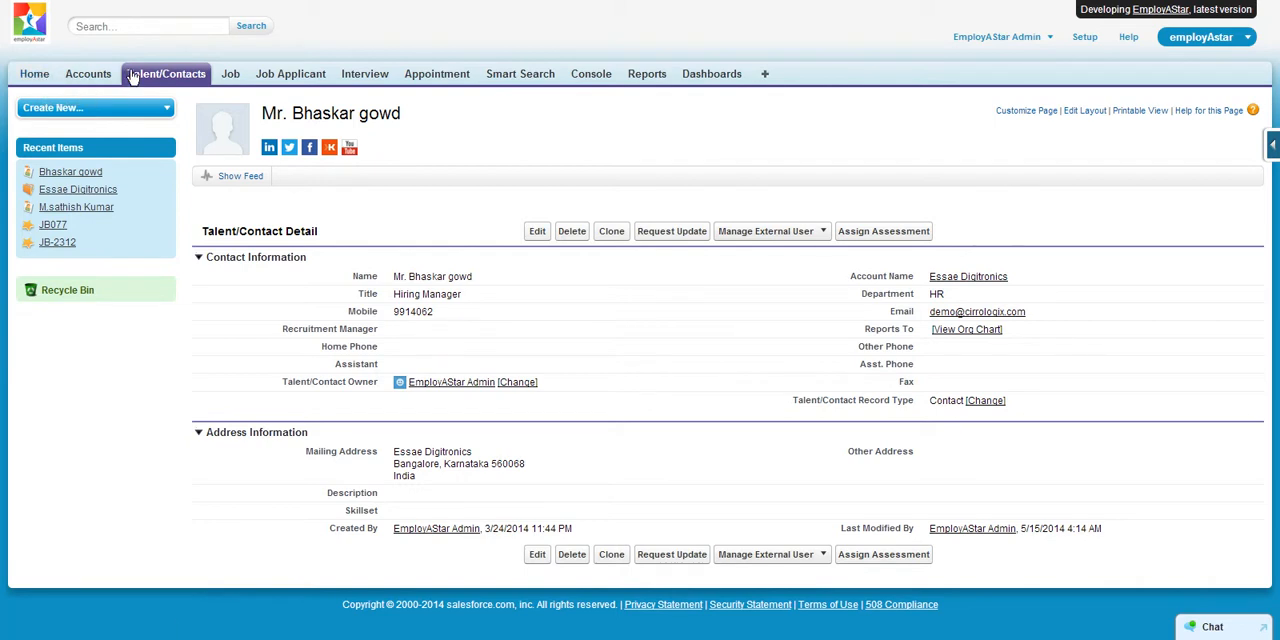
- Open the Sr SoftWare developer job JB077 and view the available Stage options without changing the value
click(230, 74)
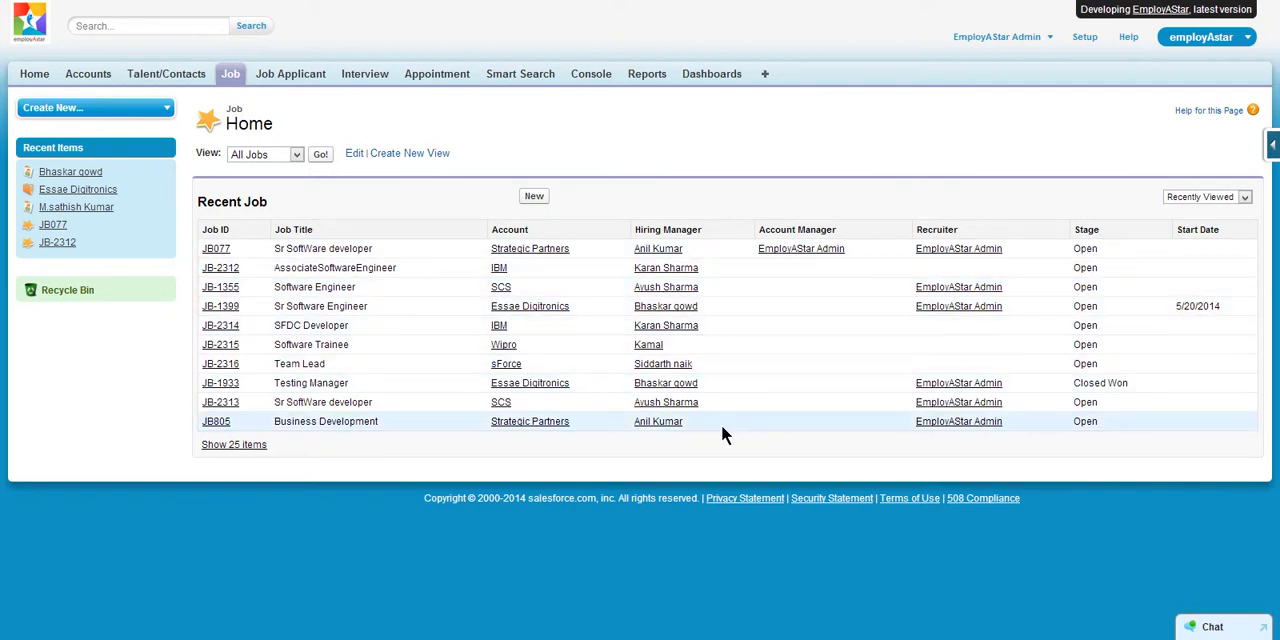
click(215, 249)
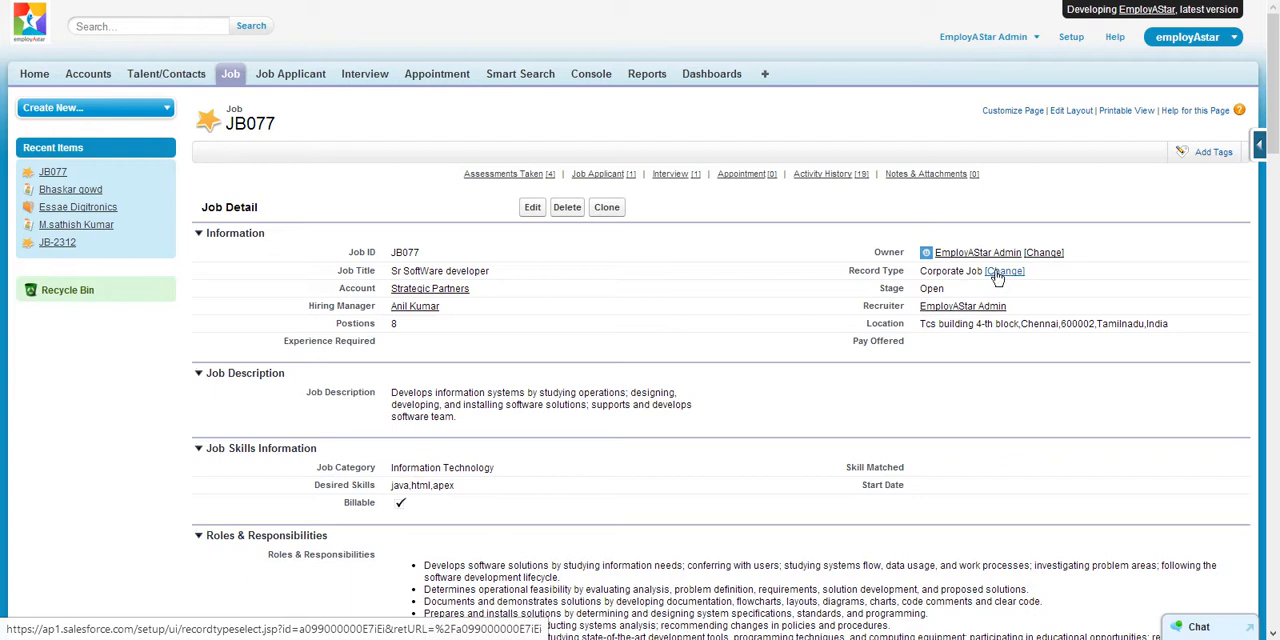
double_click(987, 287)
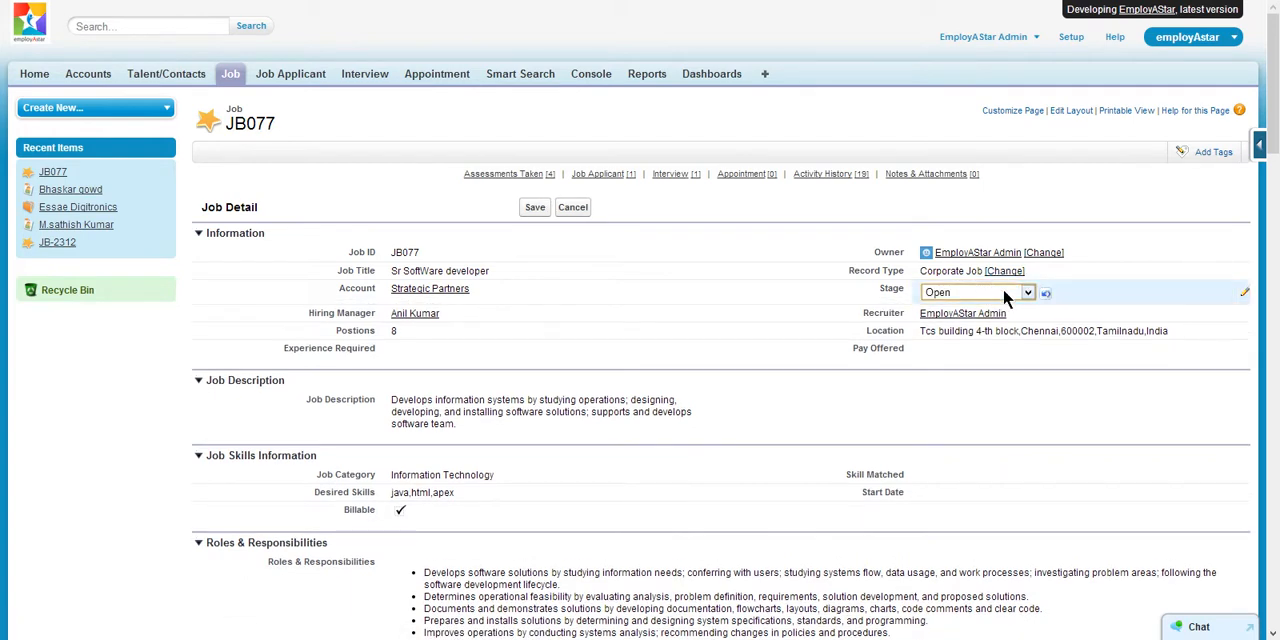
click(1003, 291)
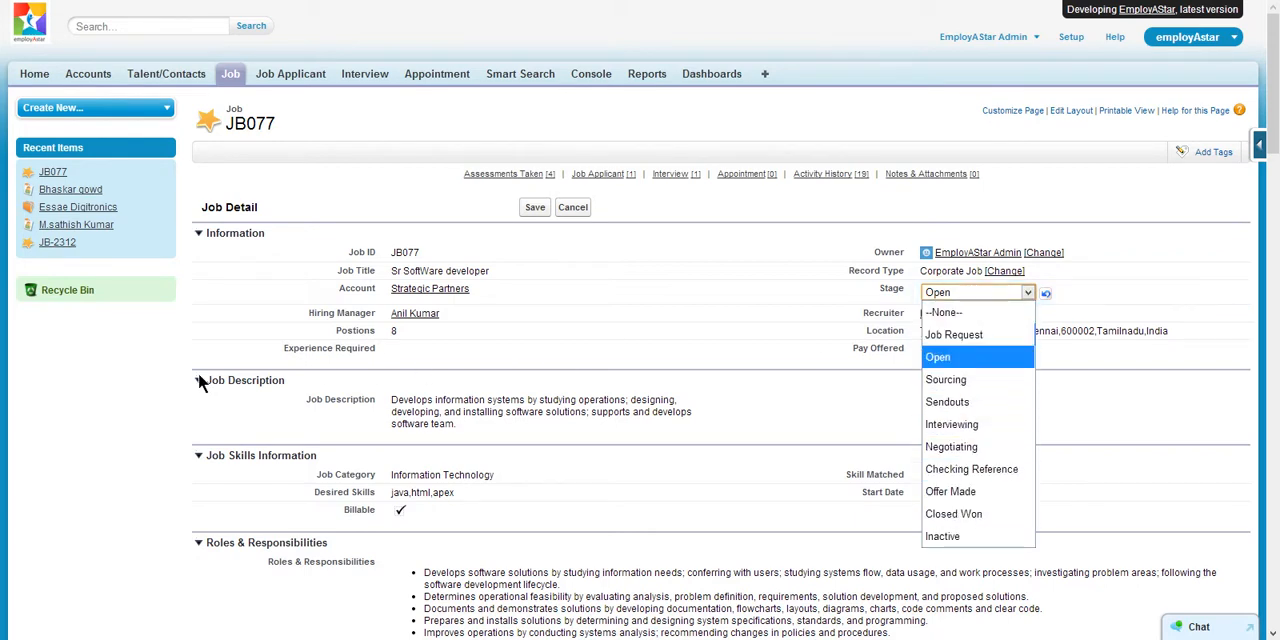
click(61, 415)
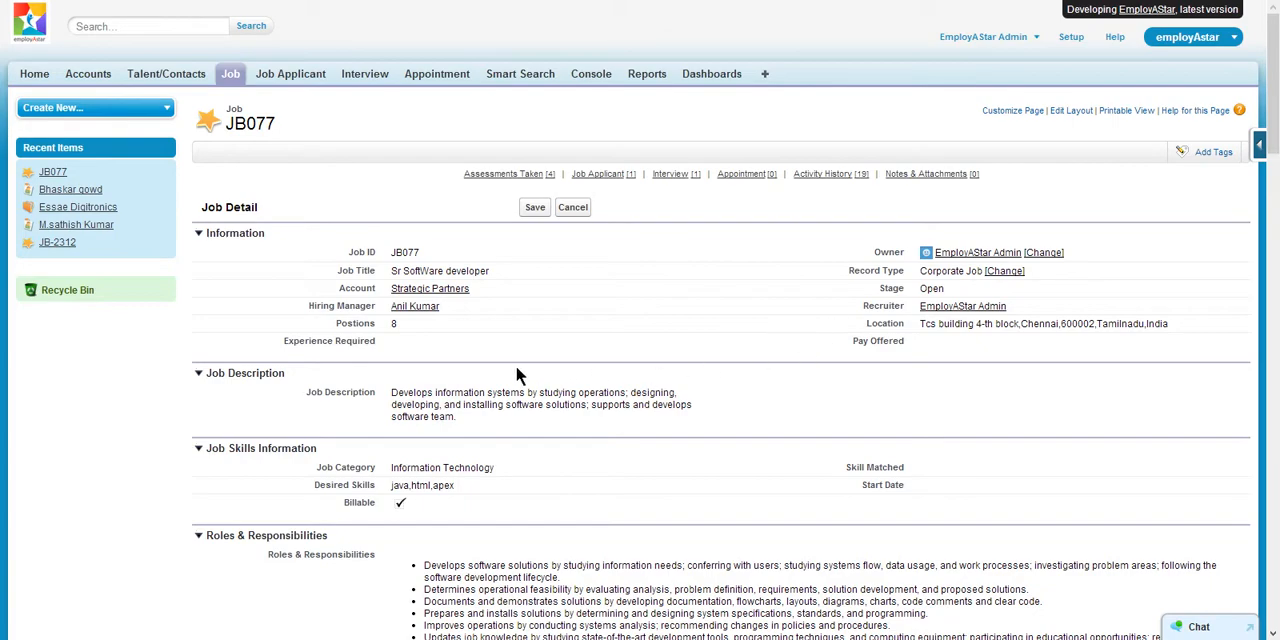
- Review the JB077 job's details, including its job description, desired skills, and roles and responsibilities
scroll(516, 375, down, 3)
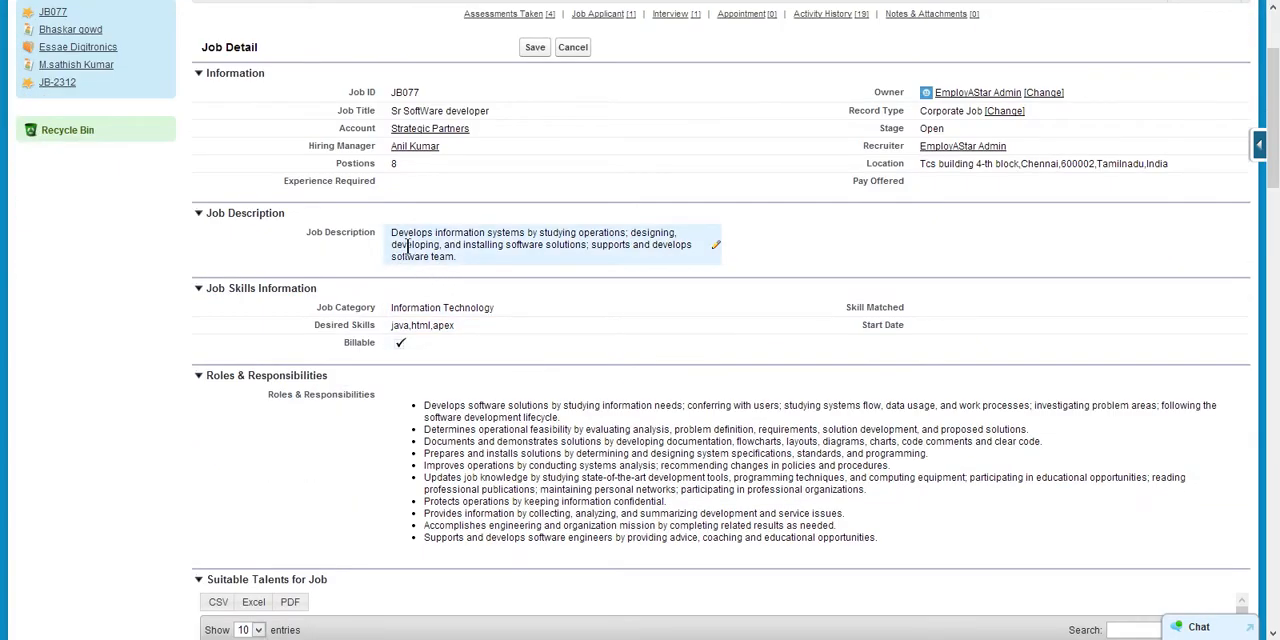
scroll(668, 286, down, 6)
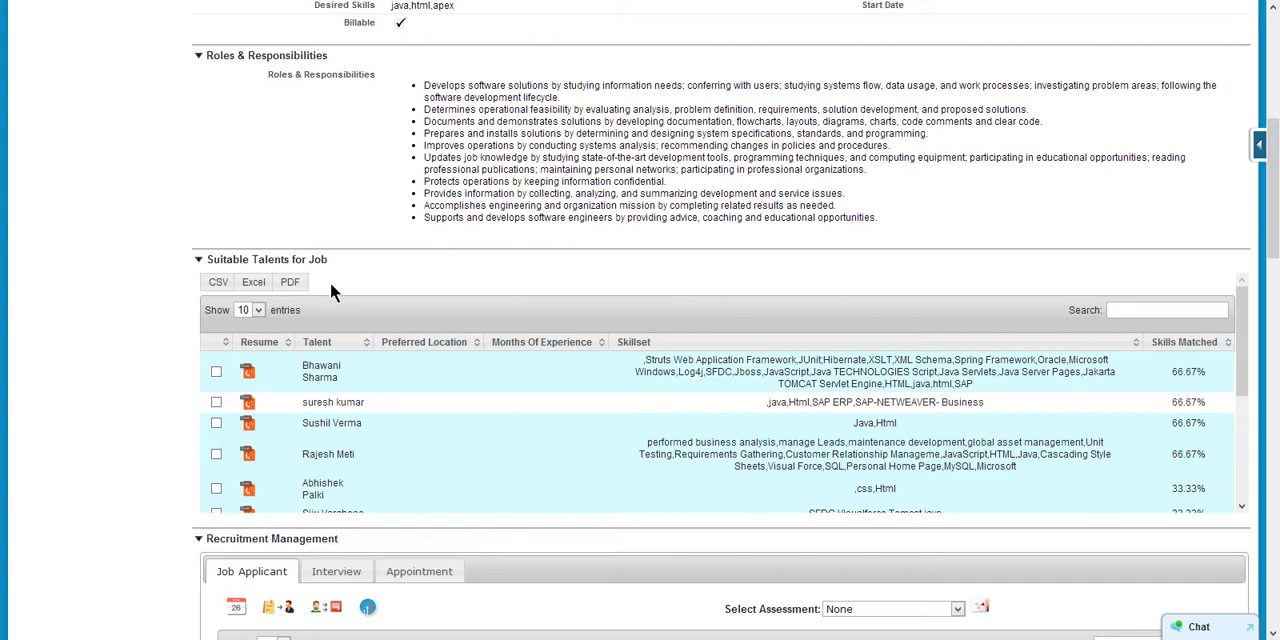
scroll(203, 288, up, 5)
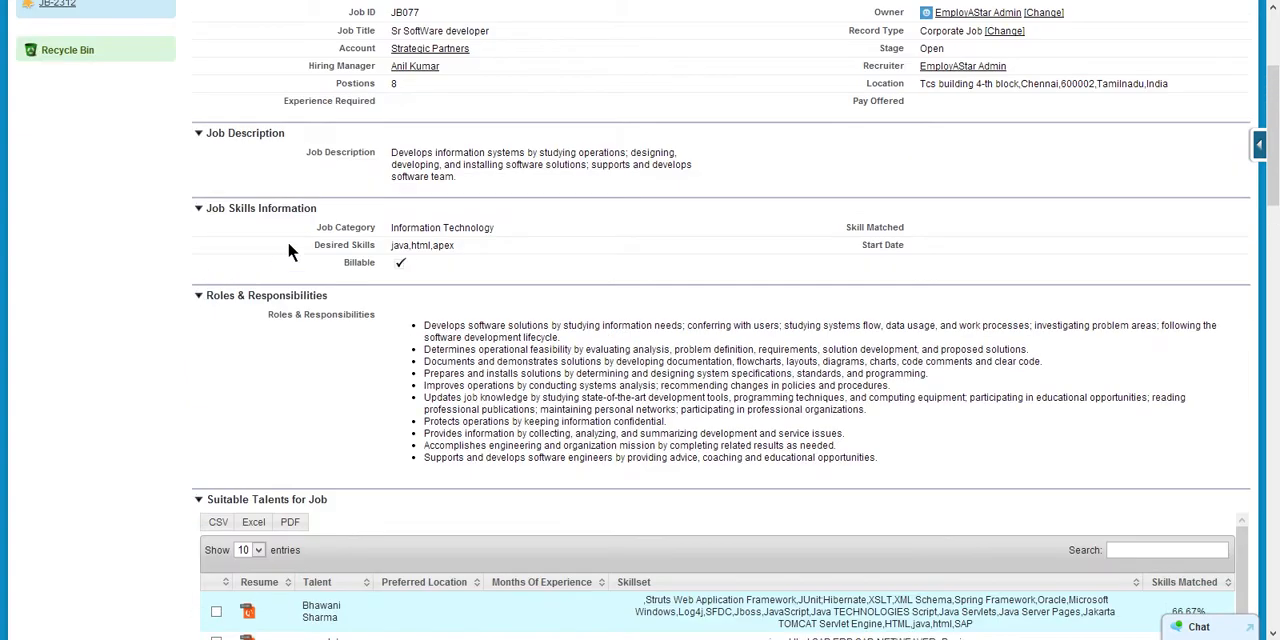
scroll(290, 246, up, 3)
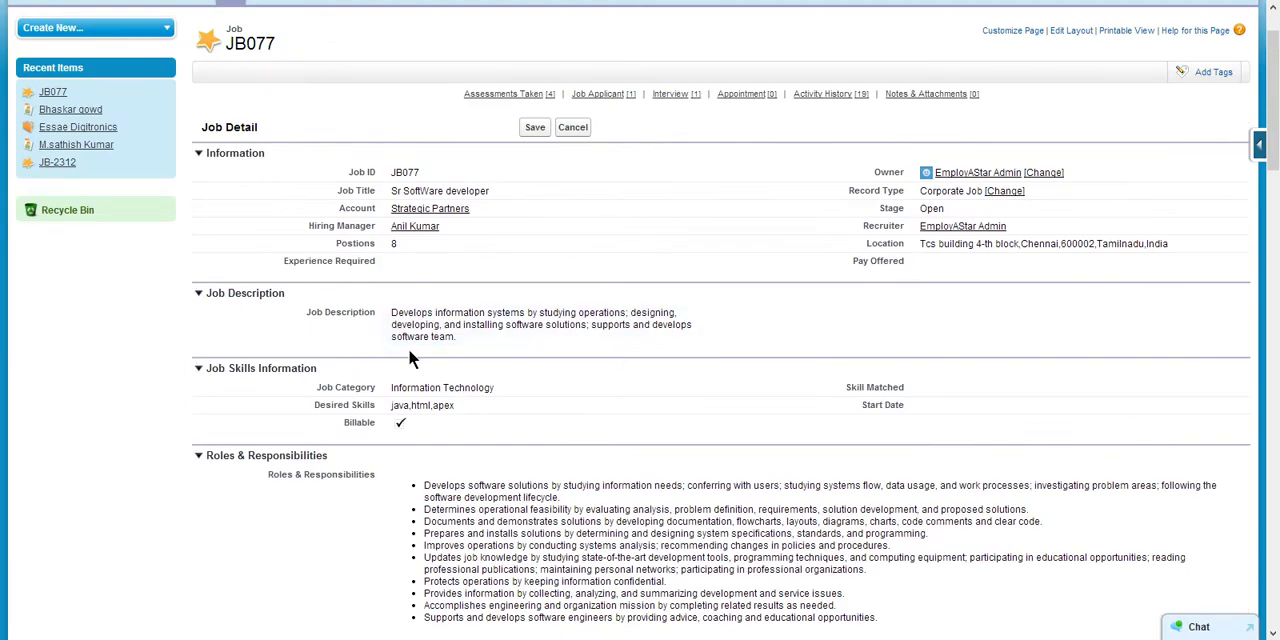
scroll(408, 358, down, 2)
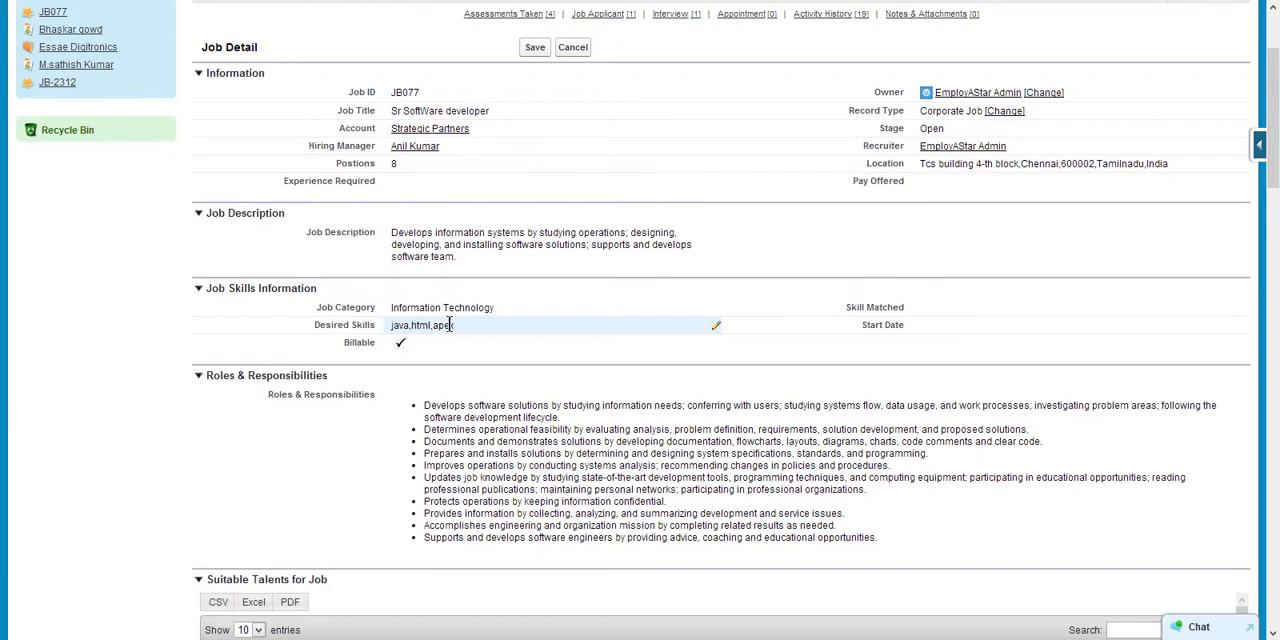
scroll(456, 327, down, 4)
scroll(253, 345, down, 2)
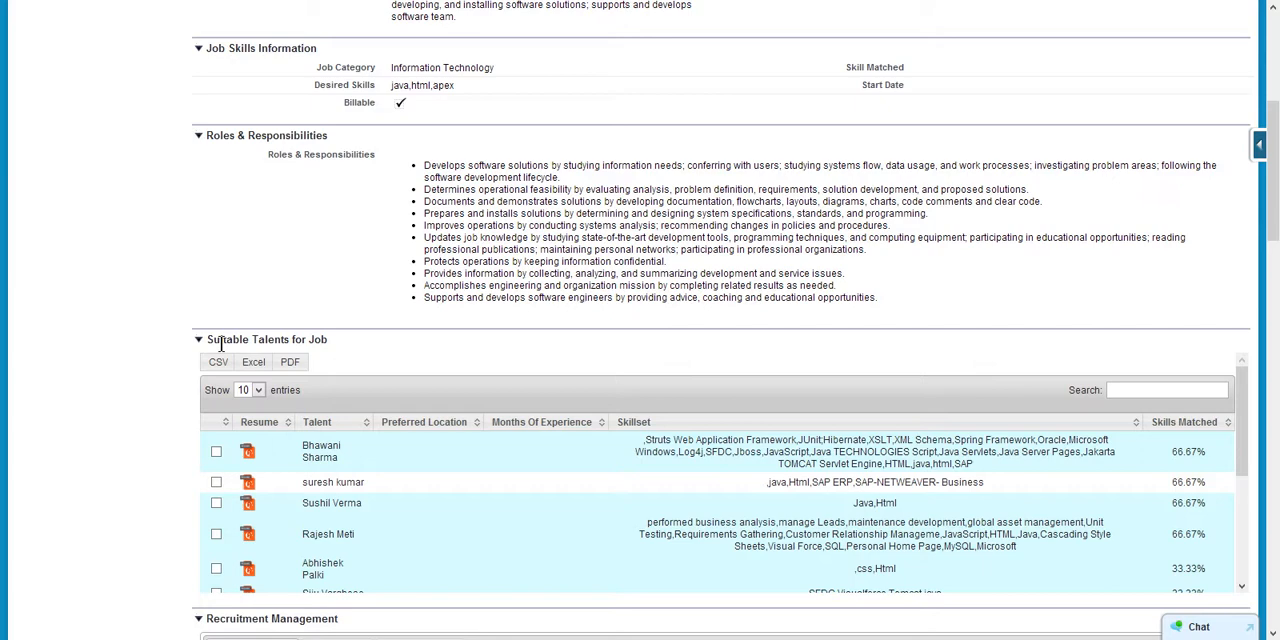
- Examine the job's list of suitable talents, comparing their skillsets and skills matched percentages
scroll(272, 338, down, 2)
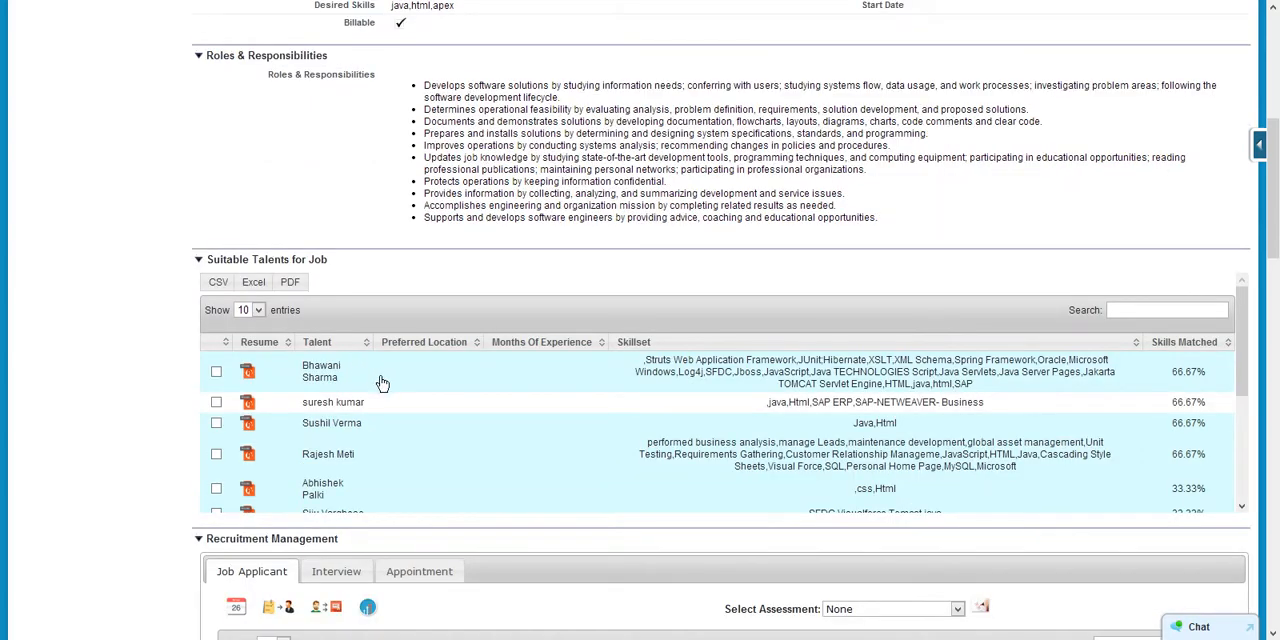
scroll(449, 399, down, 1)
scroll(426, 331, down, 2)
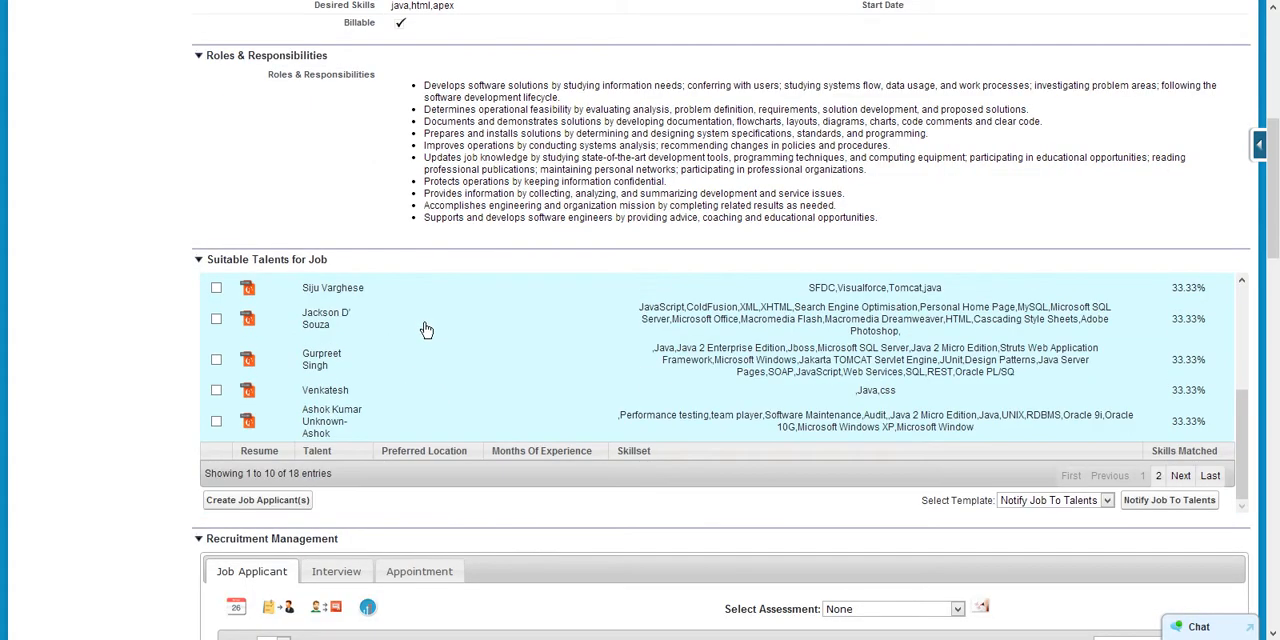
scroll(427, 331, up, 2)
scroll(426, 331, up, 3)
scroll(440, 407, down, 5)
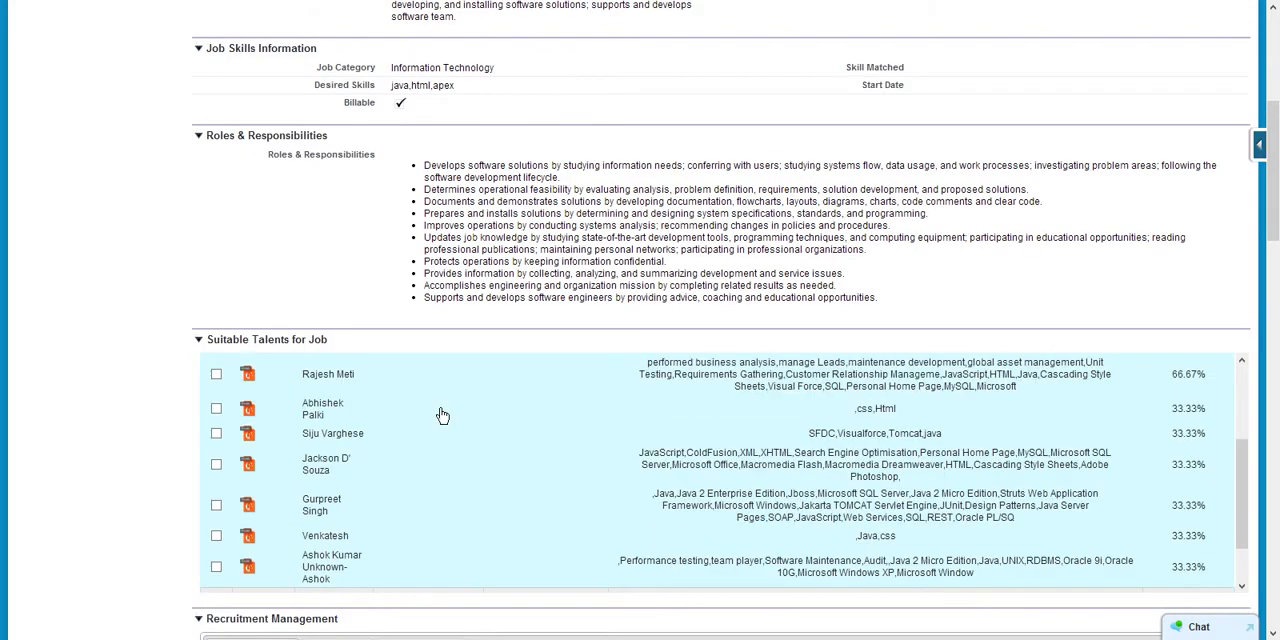
scroll(442, 413, up, 2)
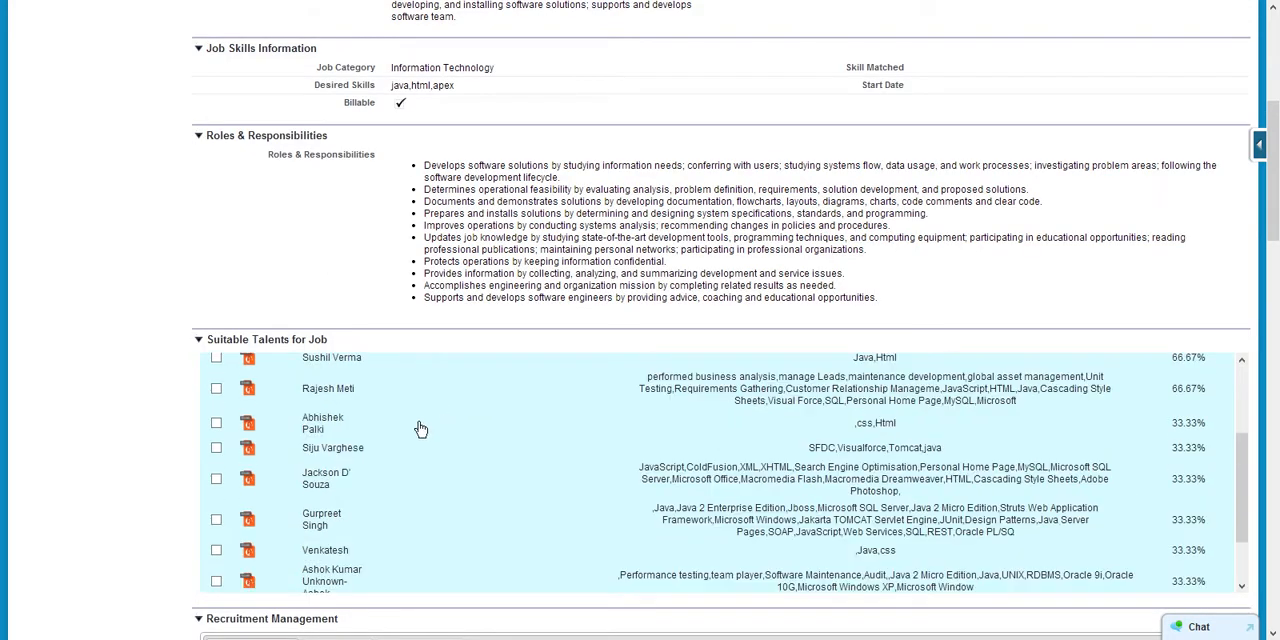
scroll(418, 428, down, 4)
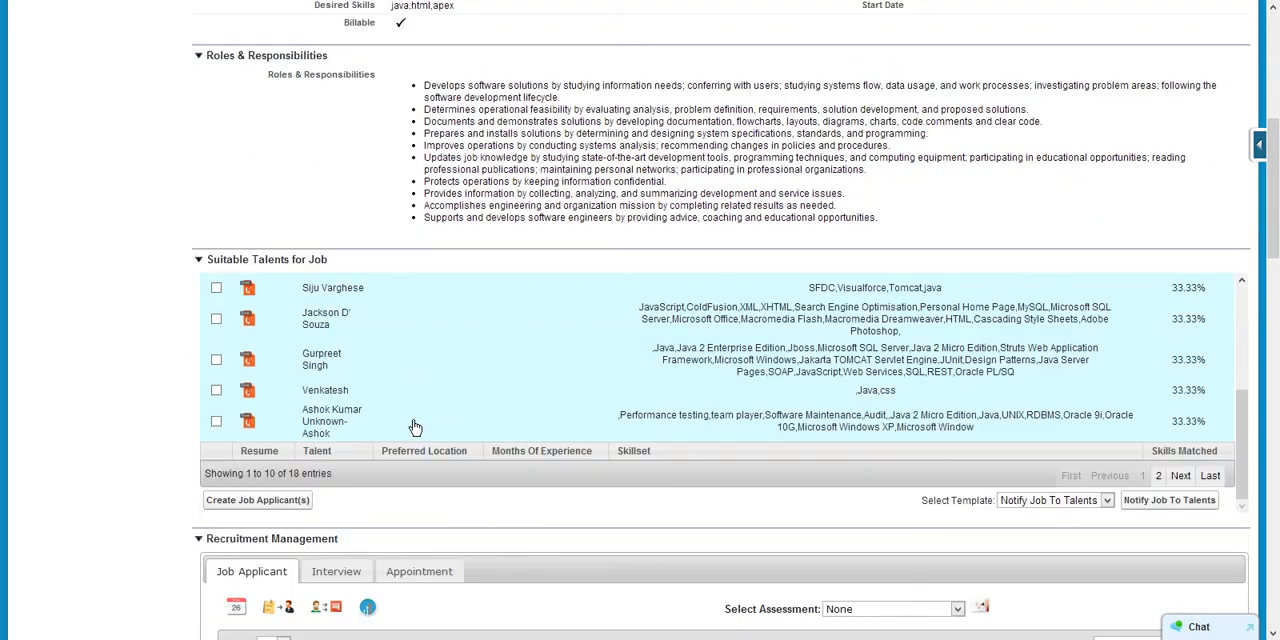
- Select four candidates near the end of the suitable talents list, and clear all four selections again
click(216, 318)
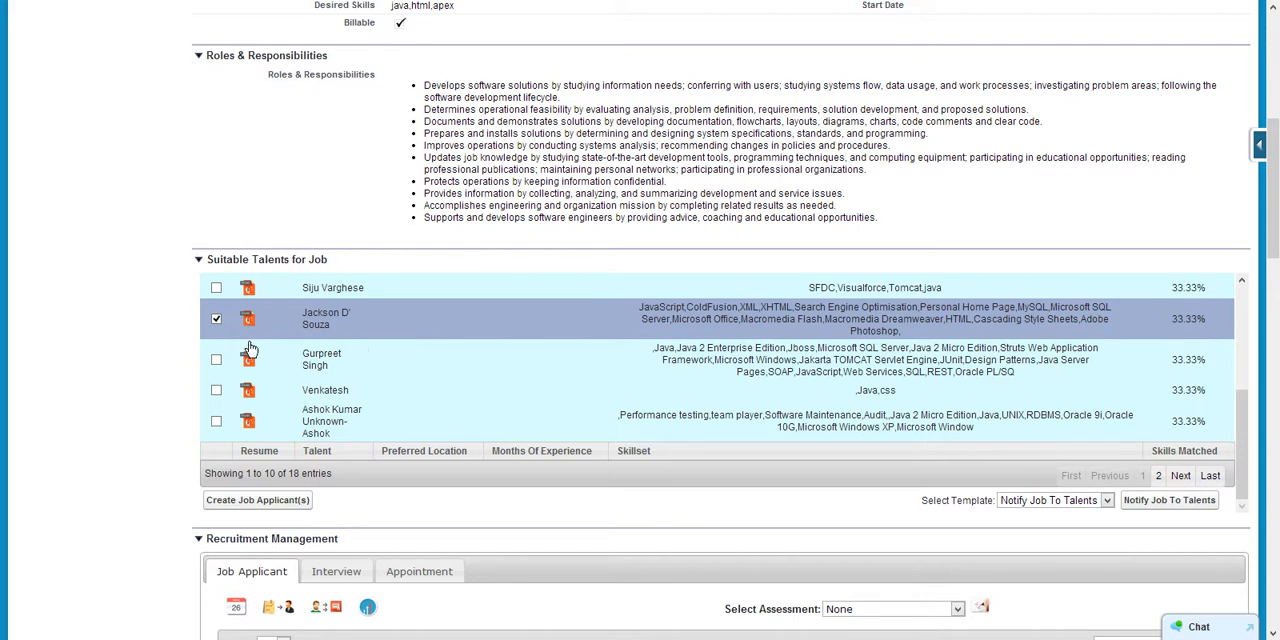
click(216, 359)
click(216, 288)
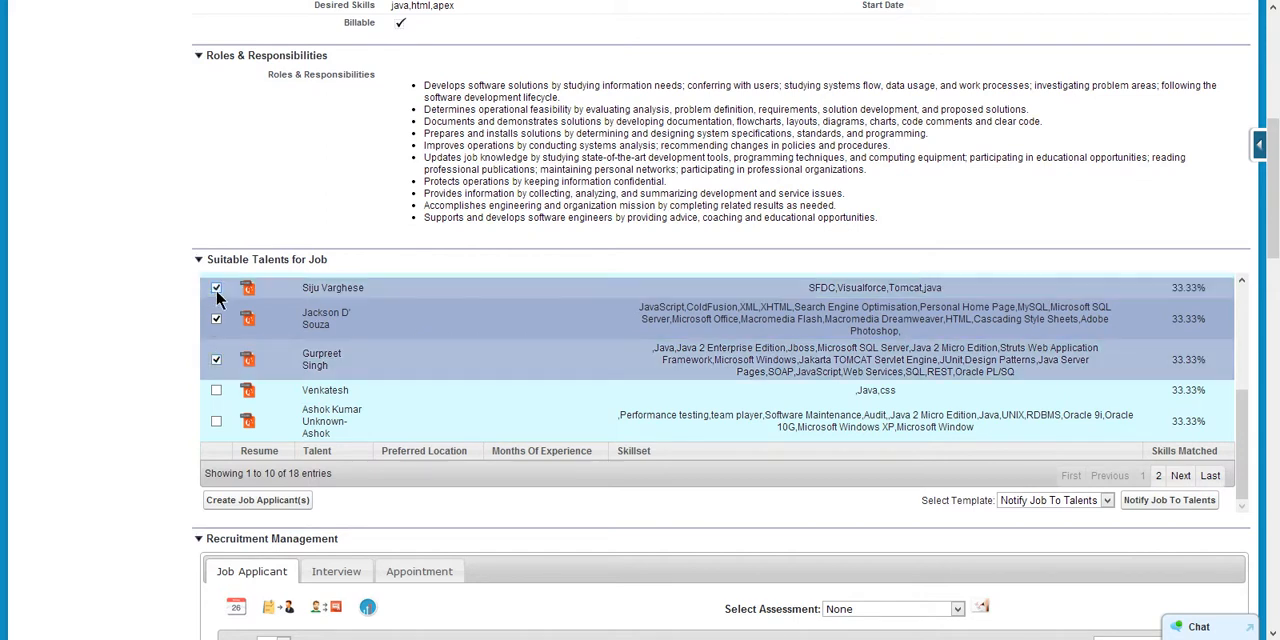
click(216, 390)
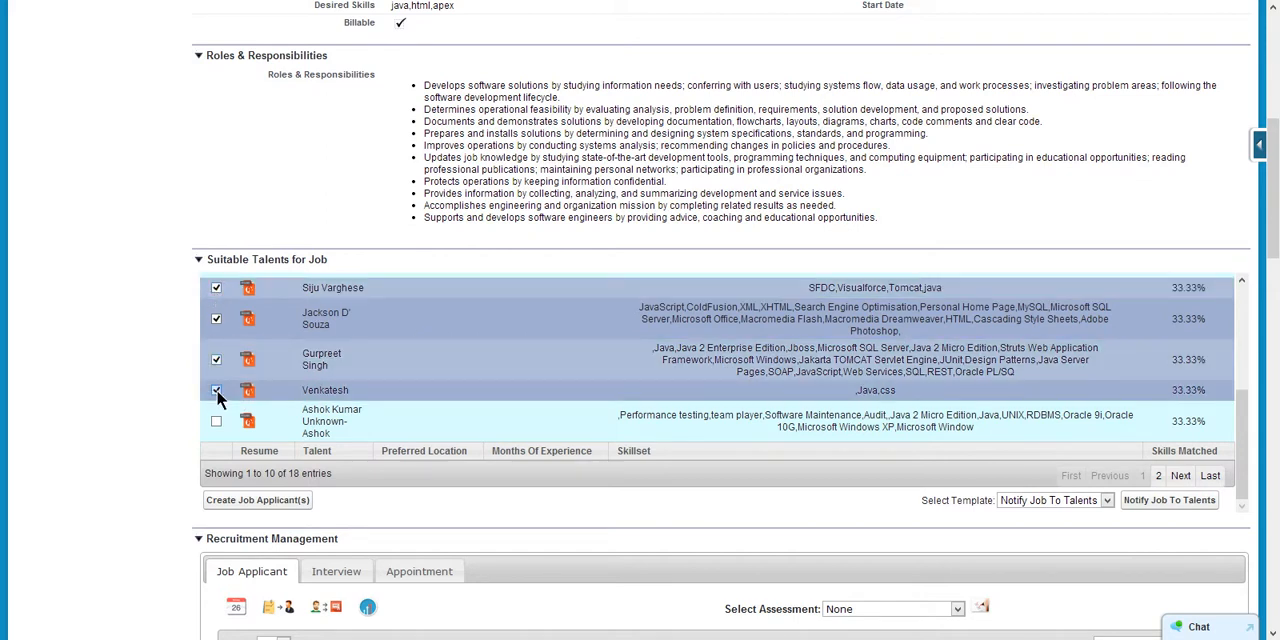
click(216, 390)
click(216, 359)
click(215, 320)
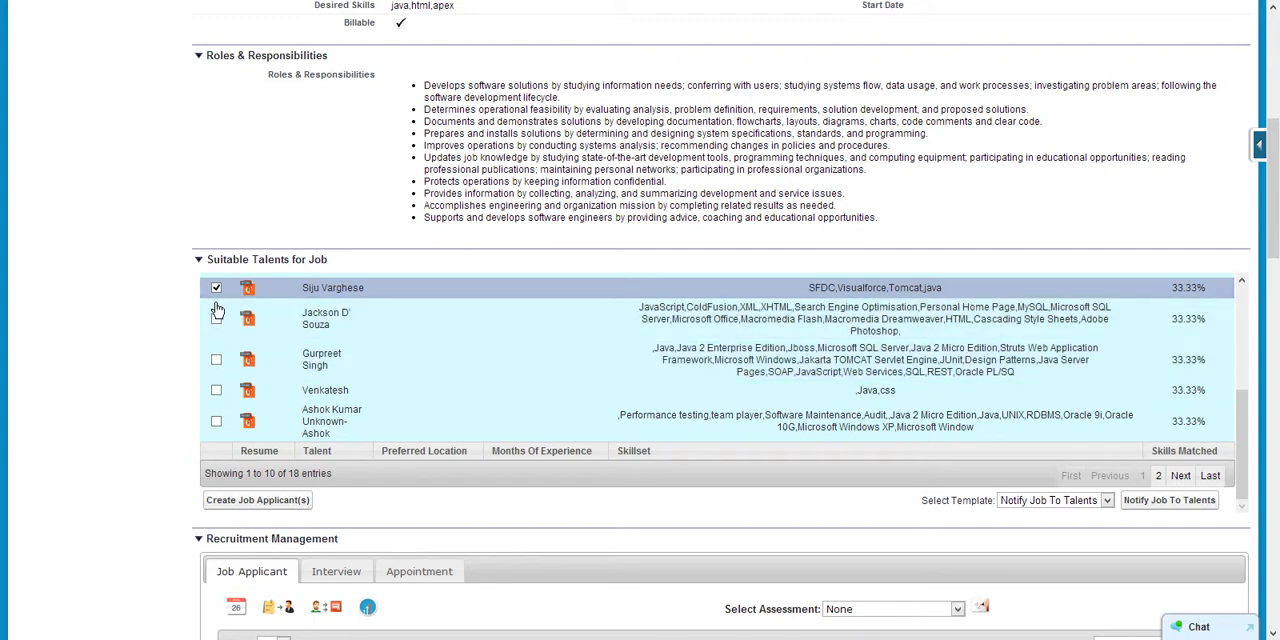
click(216, 288)
- Review the option for creating job applicants and the applicant's available actions under Recruitment Management
scroll(259, 462, down, 1)
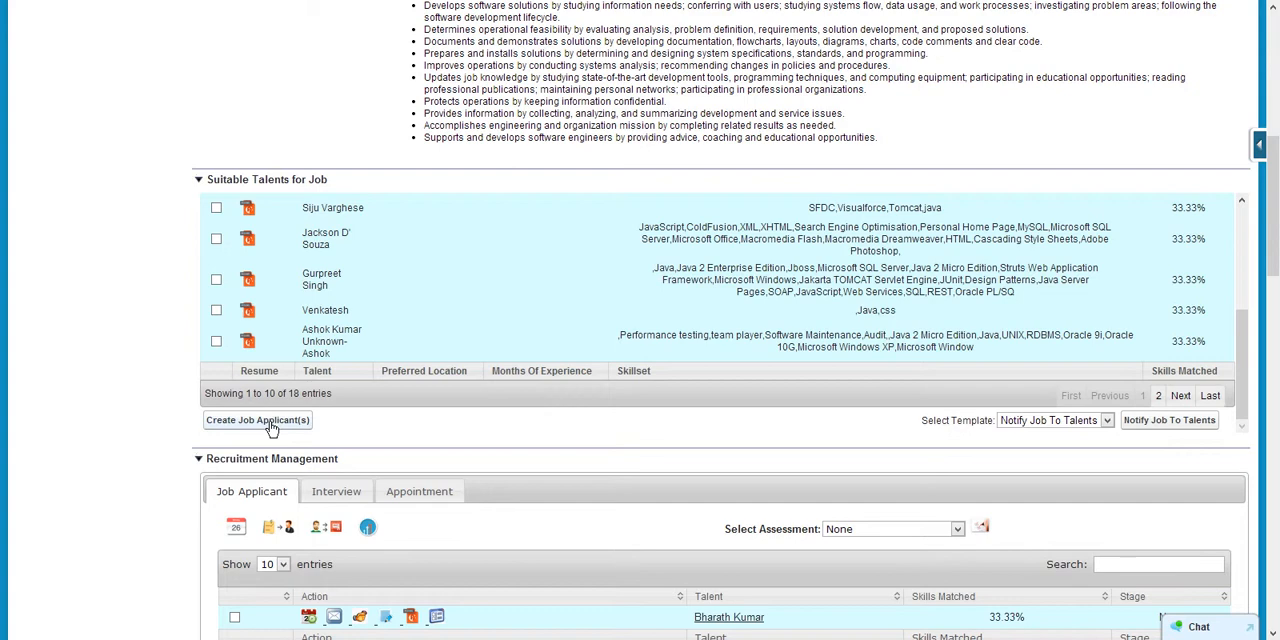
scroll(222, 405, down, 3)
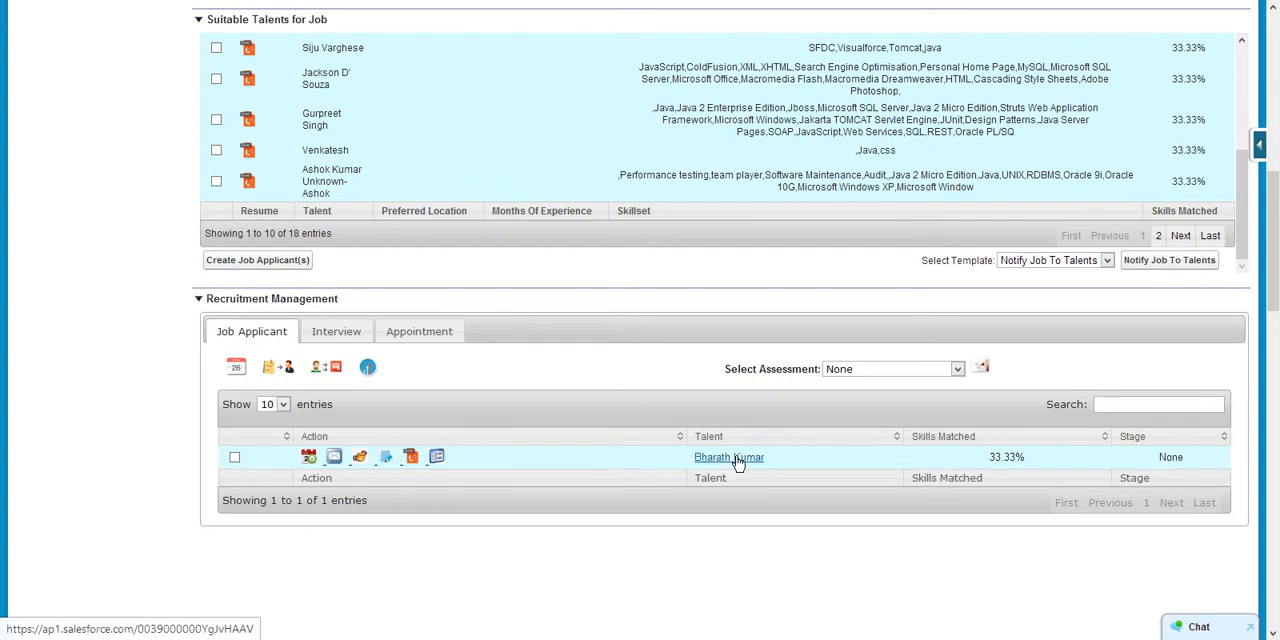
scroll(592, 440, down, 2)
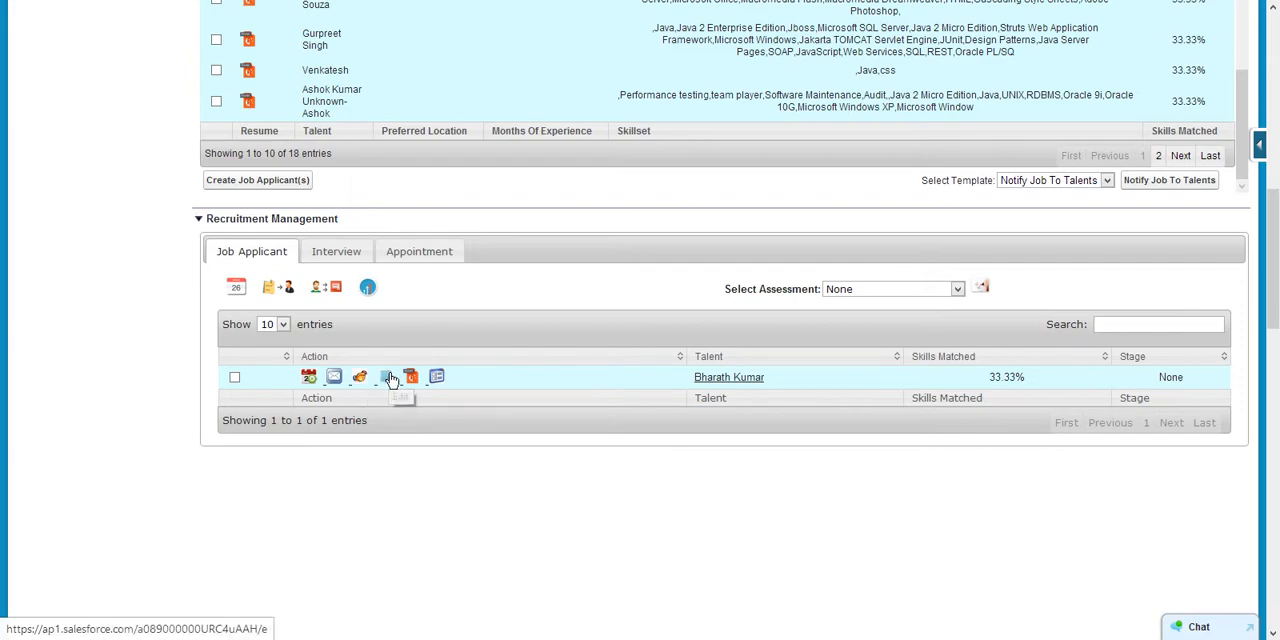
- Open job applicant JA-2580 from the recent job applicants and view the available Stage options without changing the value
scroll(240, 355, up, 7)
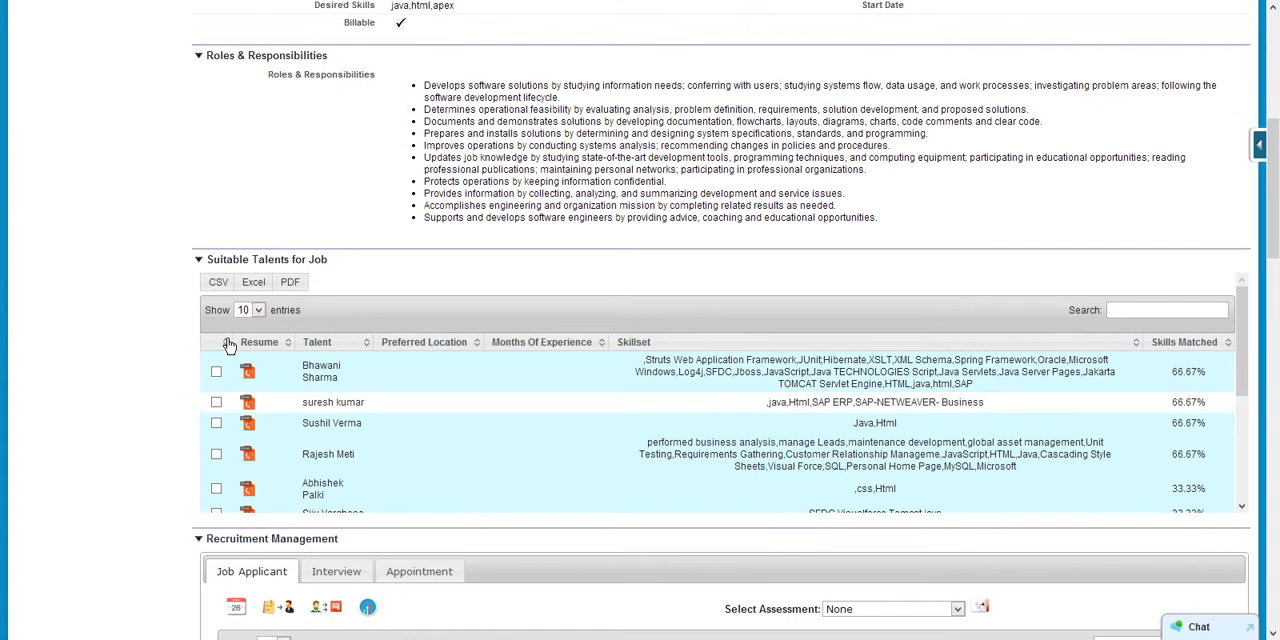
scroll(228, 334, up, 2)
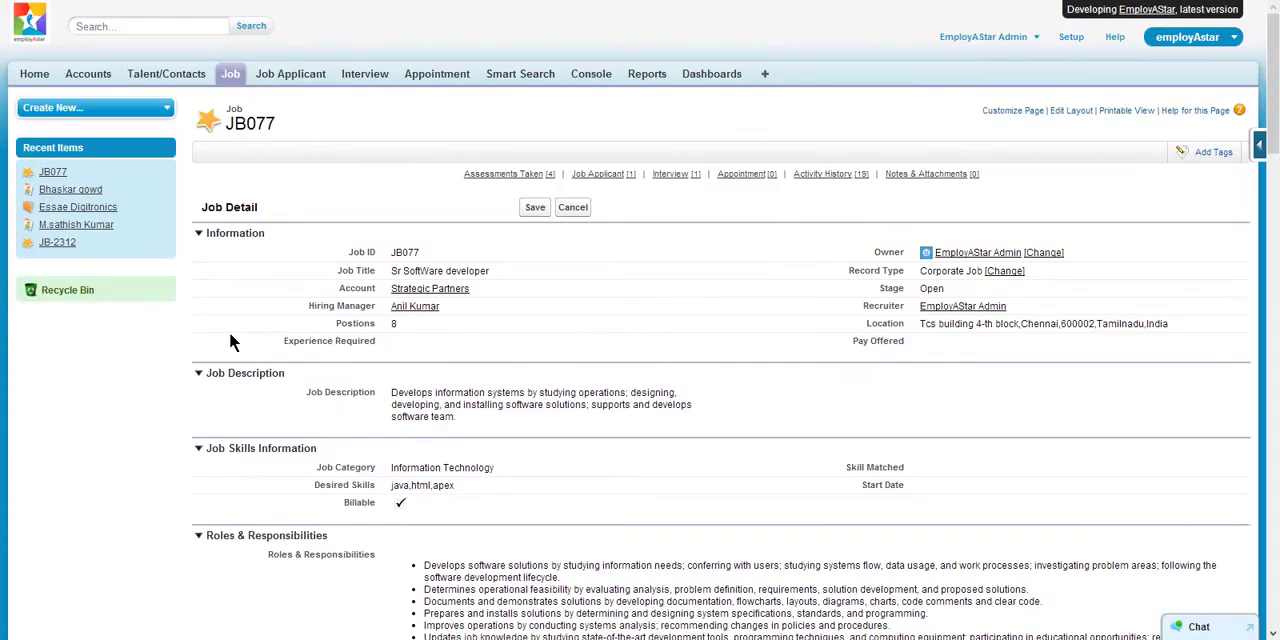
click(290, 74)
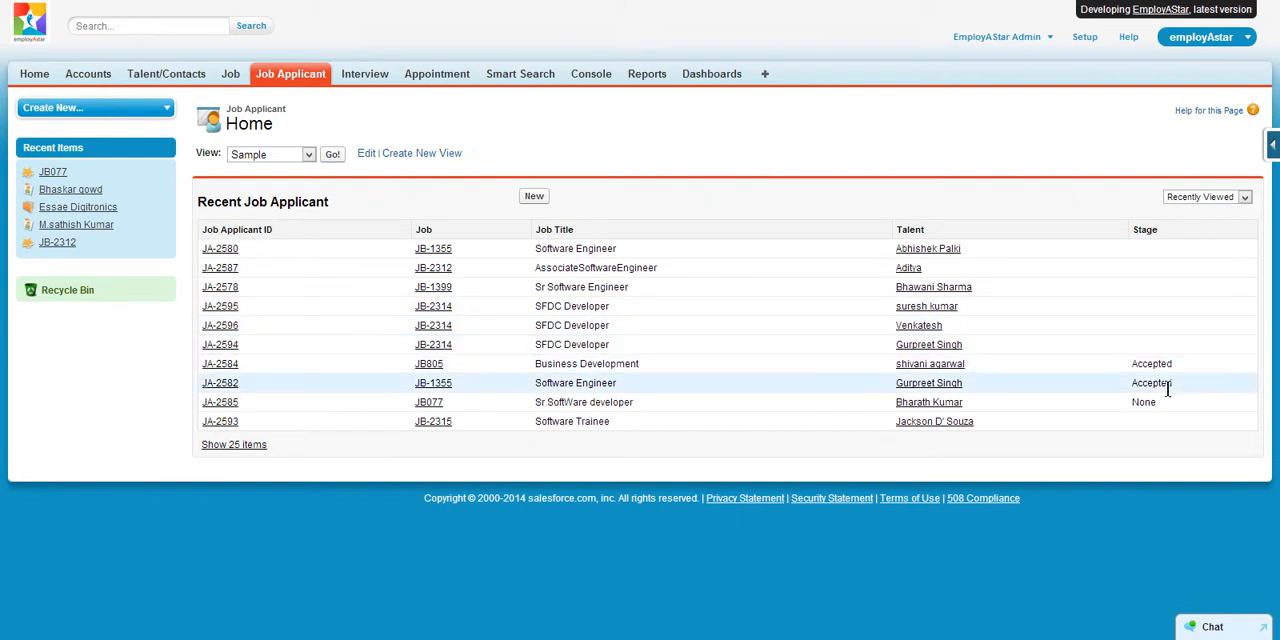
click(224, 249)
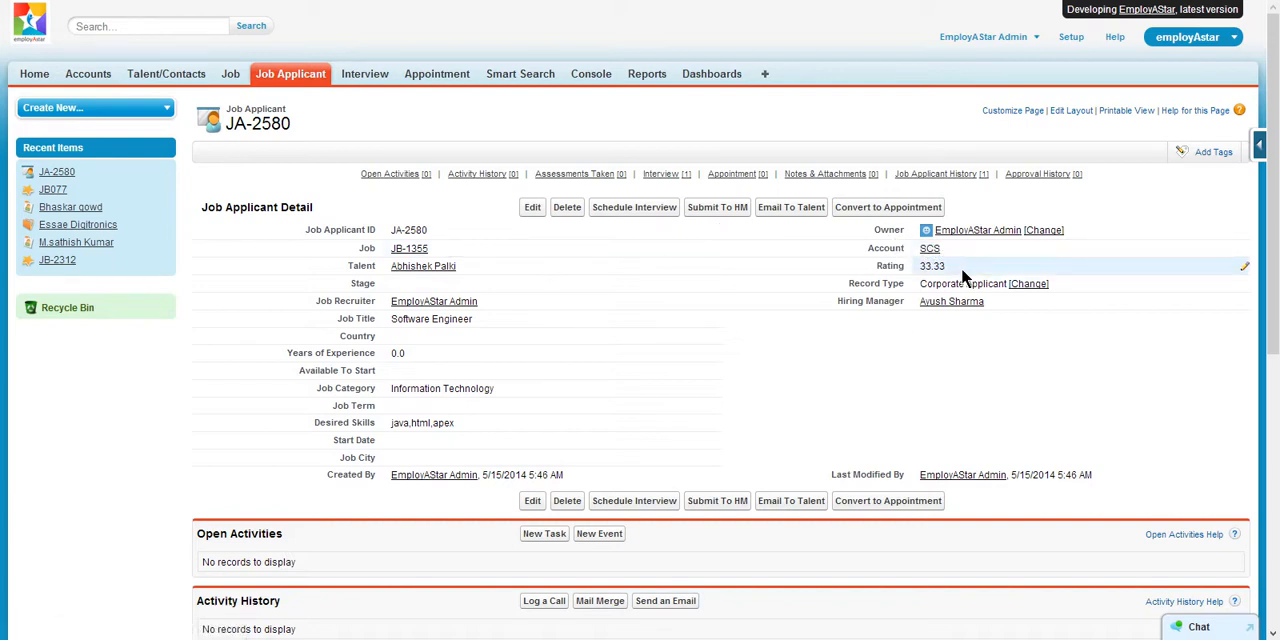
double_click(412, 285)
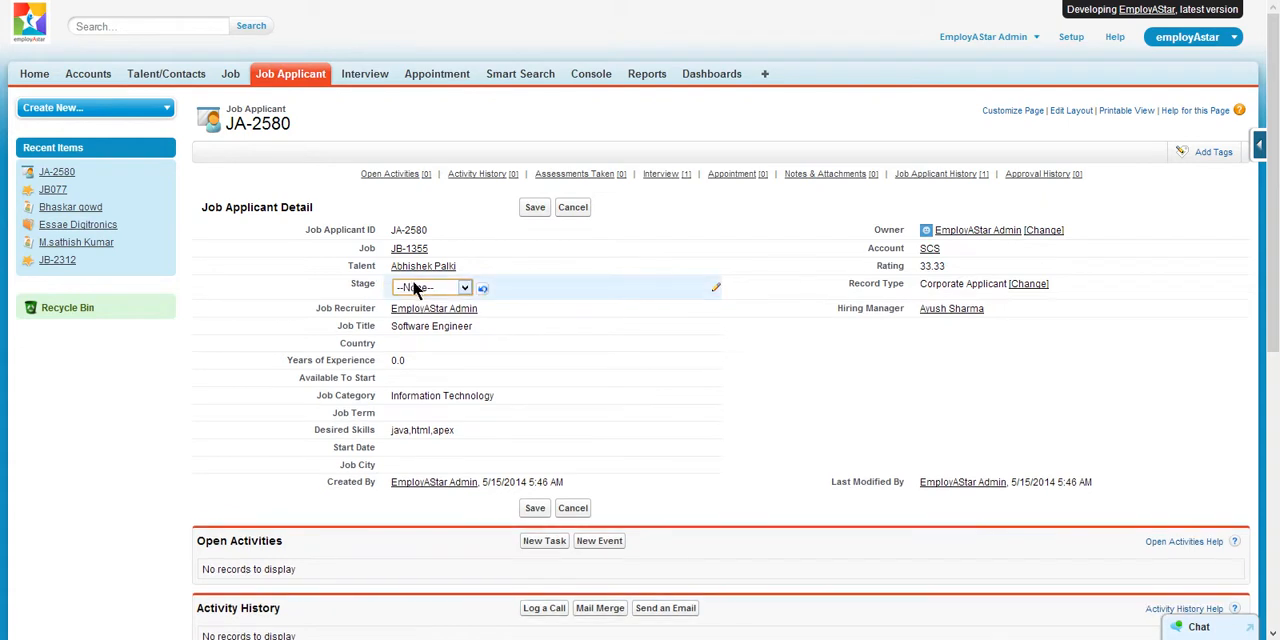
click(463, 287)
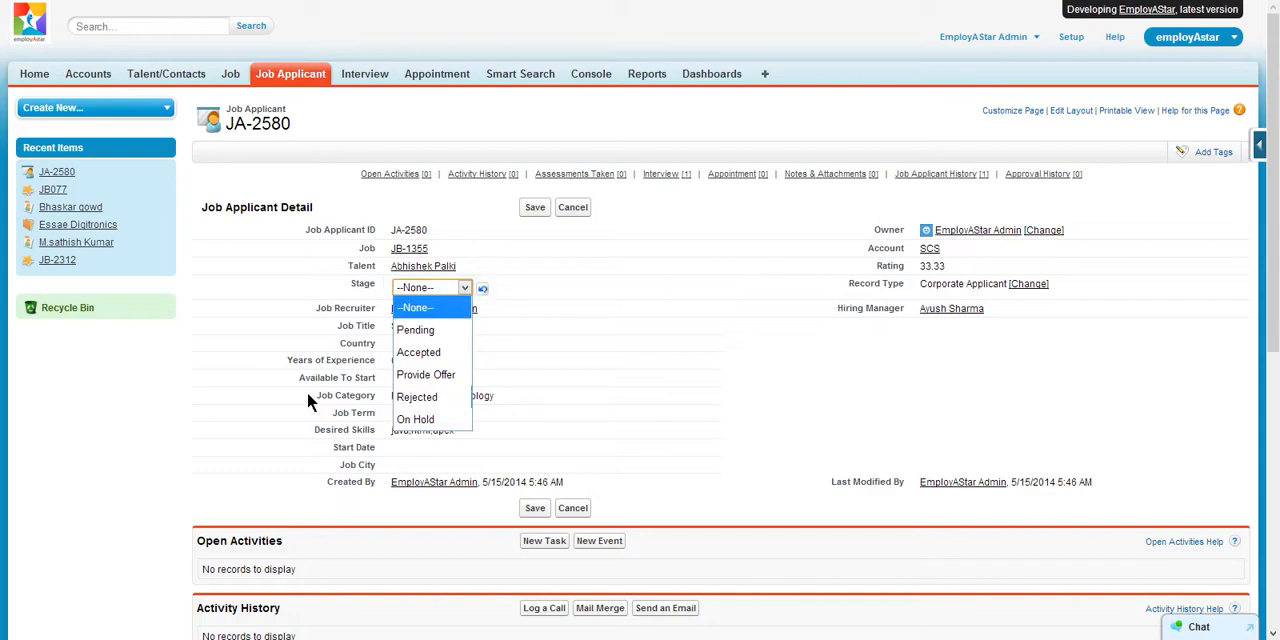
click(120, 370)
- Examine the JA-2580 related lists, from open activities, assessments and interviews through notes and attachments to approval history
scroll(684, 350, down, 2)
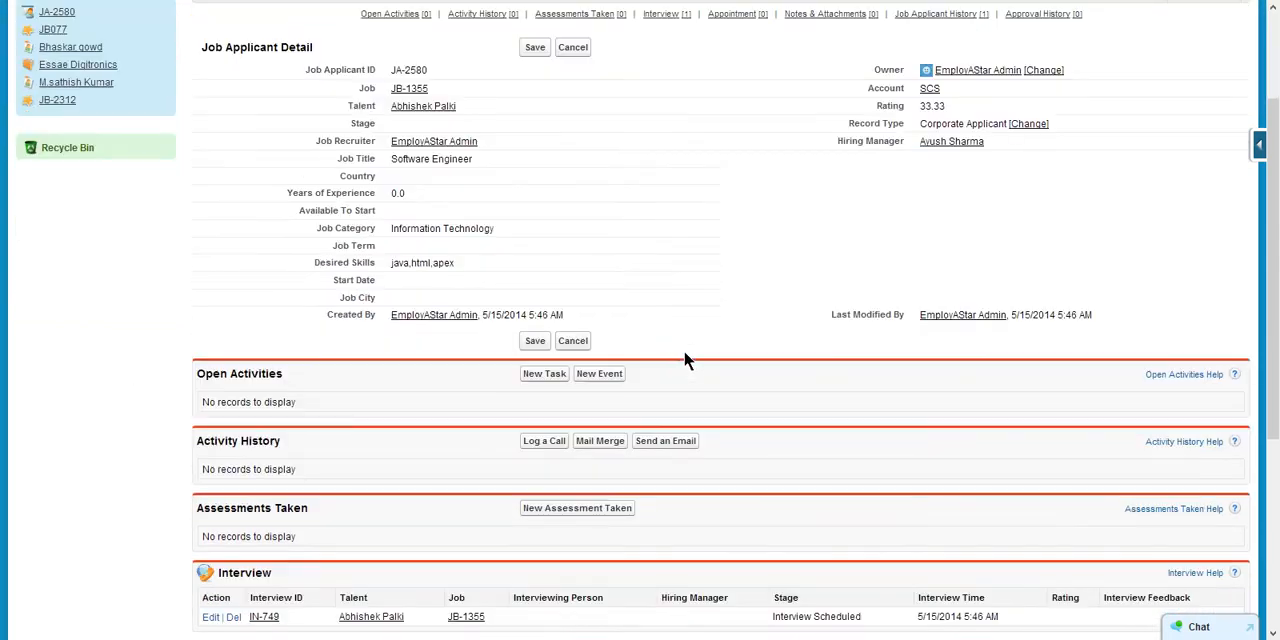
scroll(591, 298, up, 2)
scroll(300, 260, down, 3)
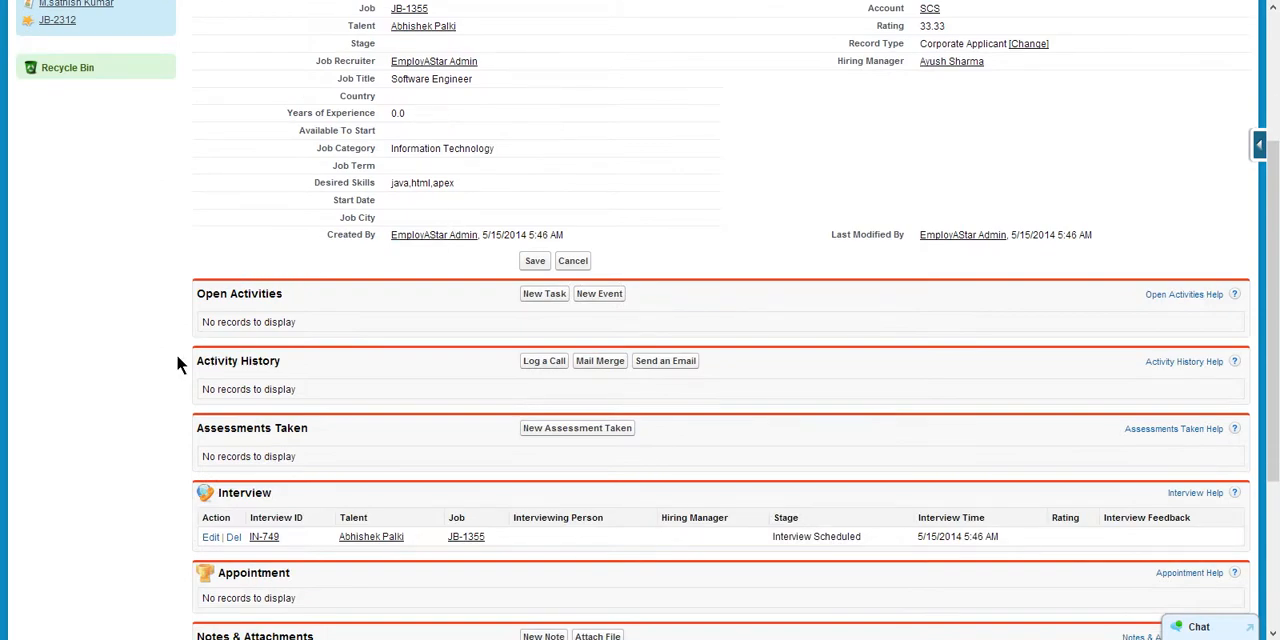
scroll(176, 362, down, 1)
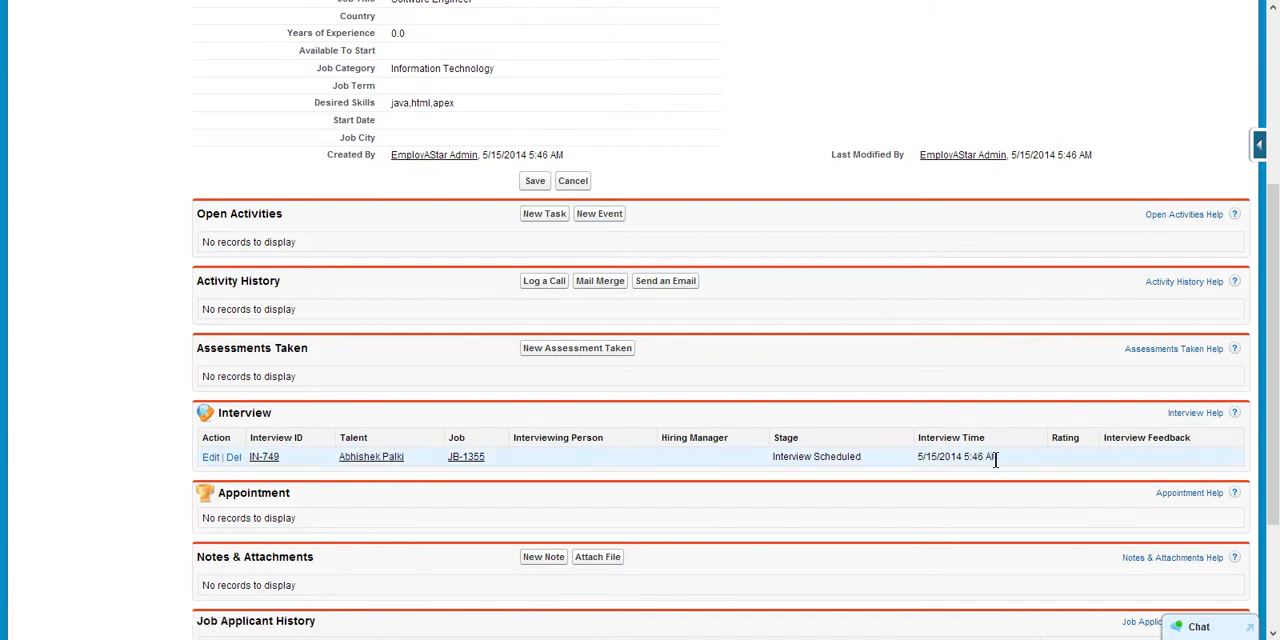
scroll(460, 458, down, 3)
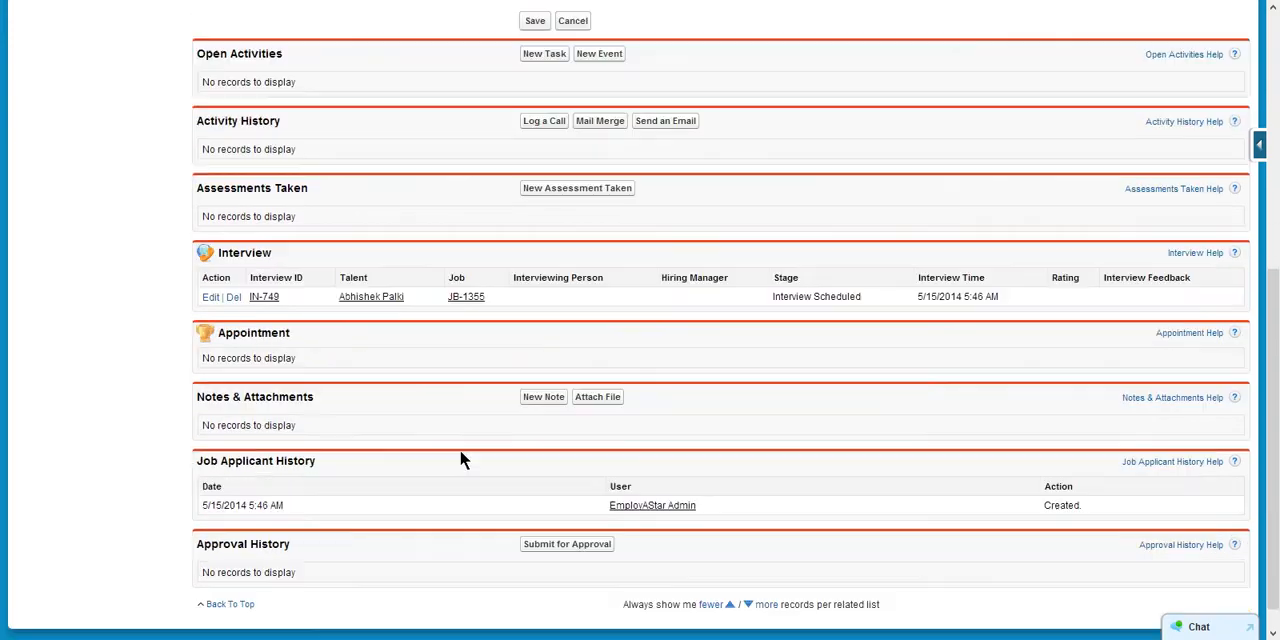
scroll(345, 397, up, 8)
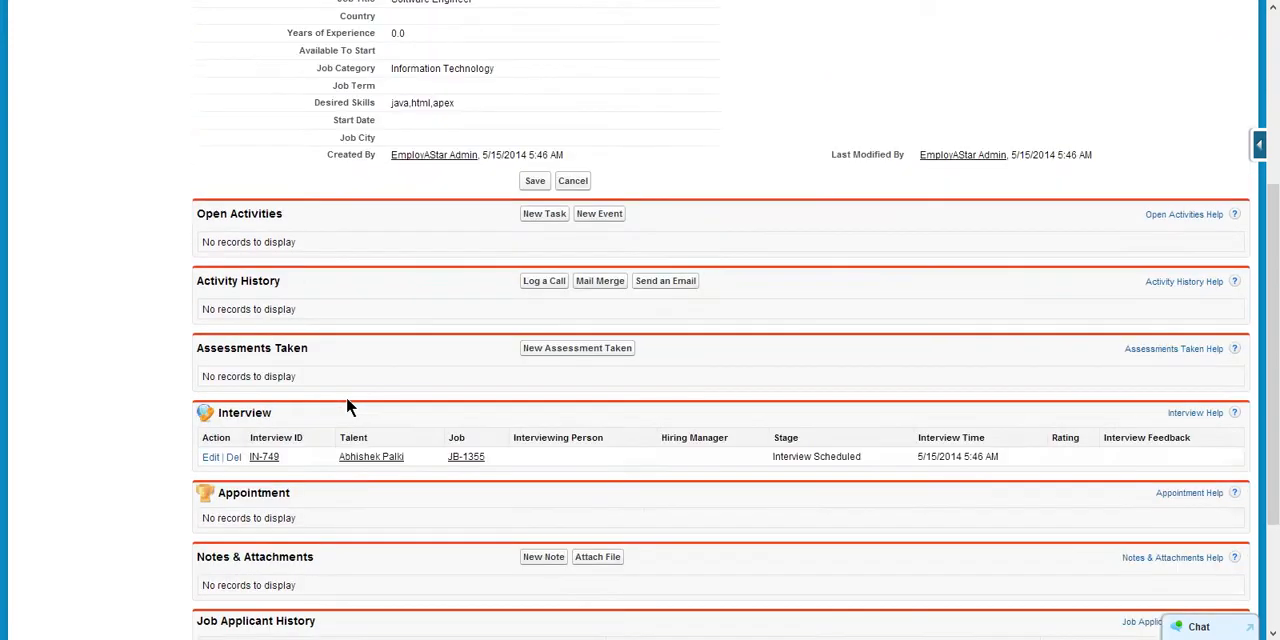
scroll(348, 397, down, 7)
scroll(351, 409, down, 2)
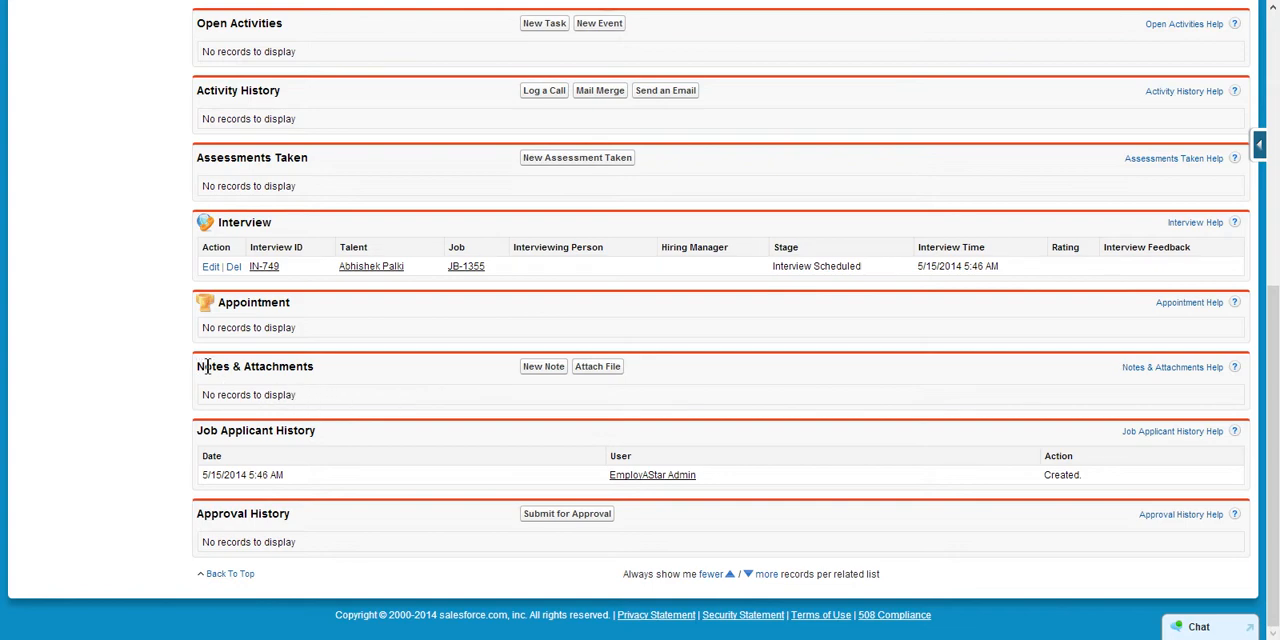
scroll(253, 357, up, 5)
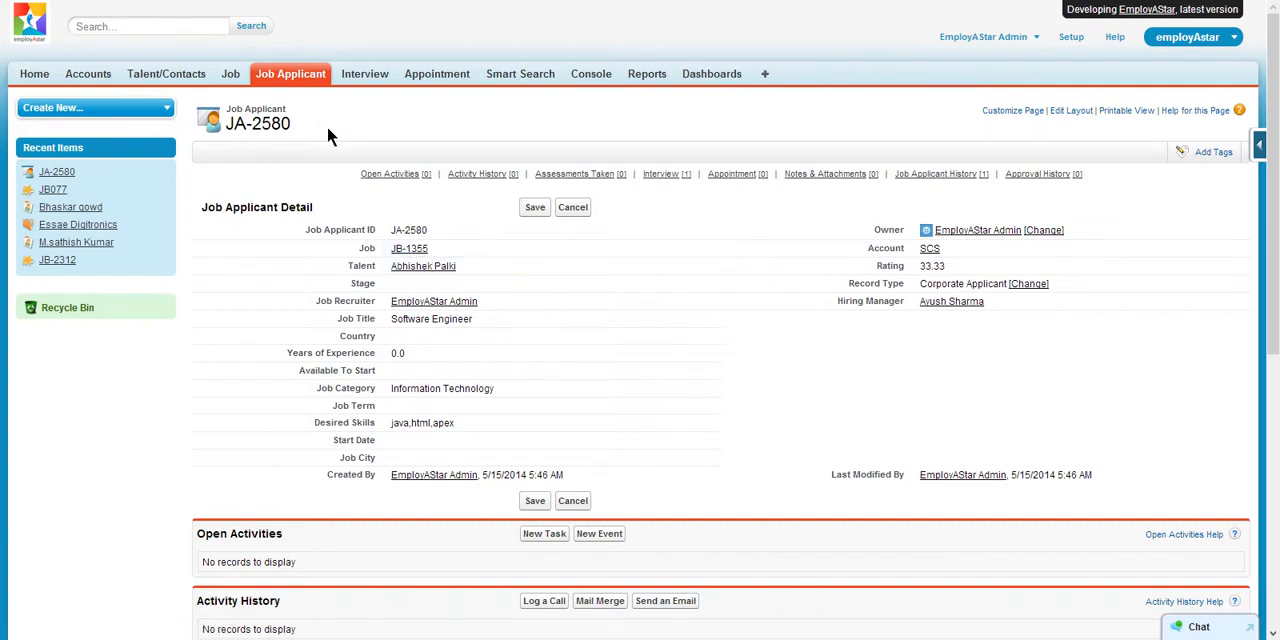
- Reopen JA-2580 from the recent job applicants and open its email form for submitting the applicant to the hiring manager
click(292, 75)
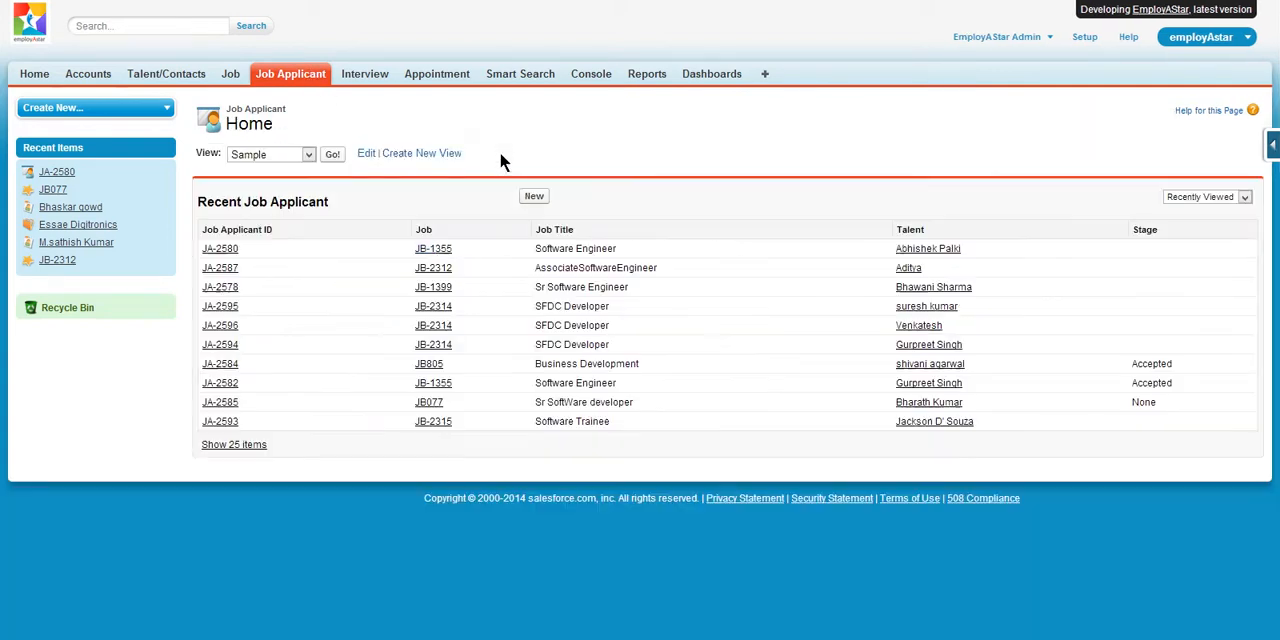
click(220, 249)
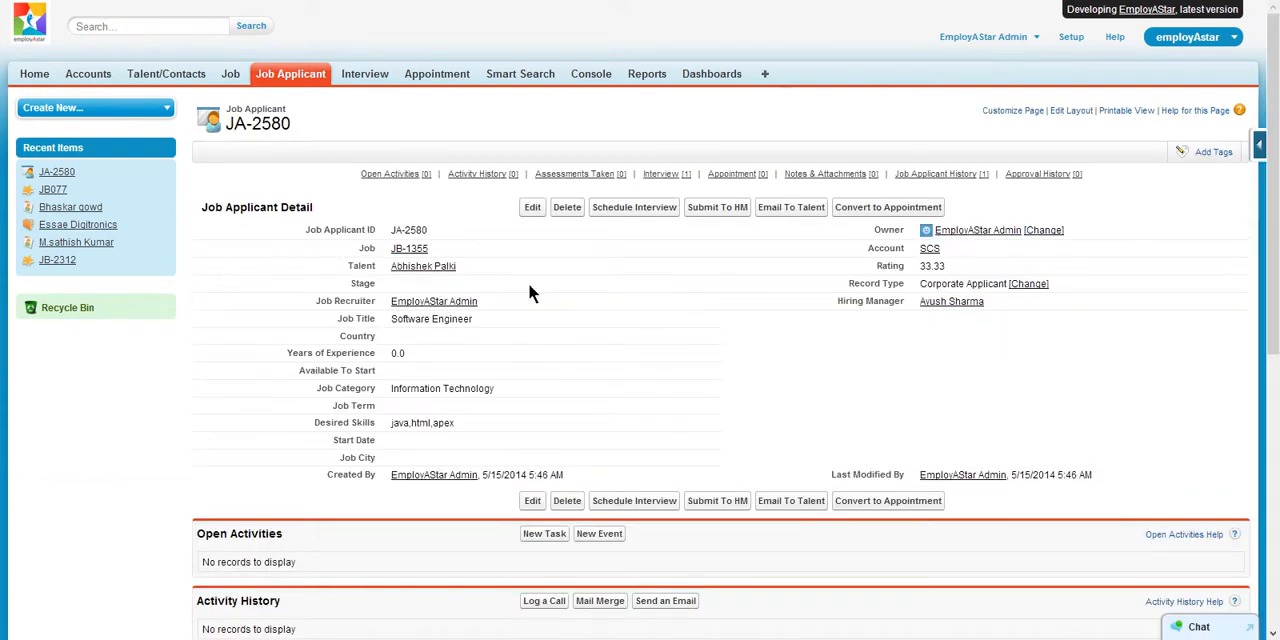
click(719, 503)
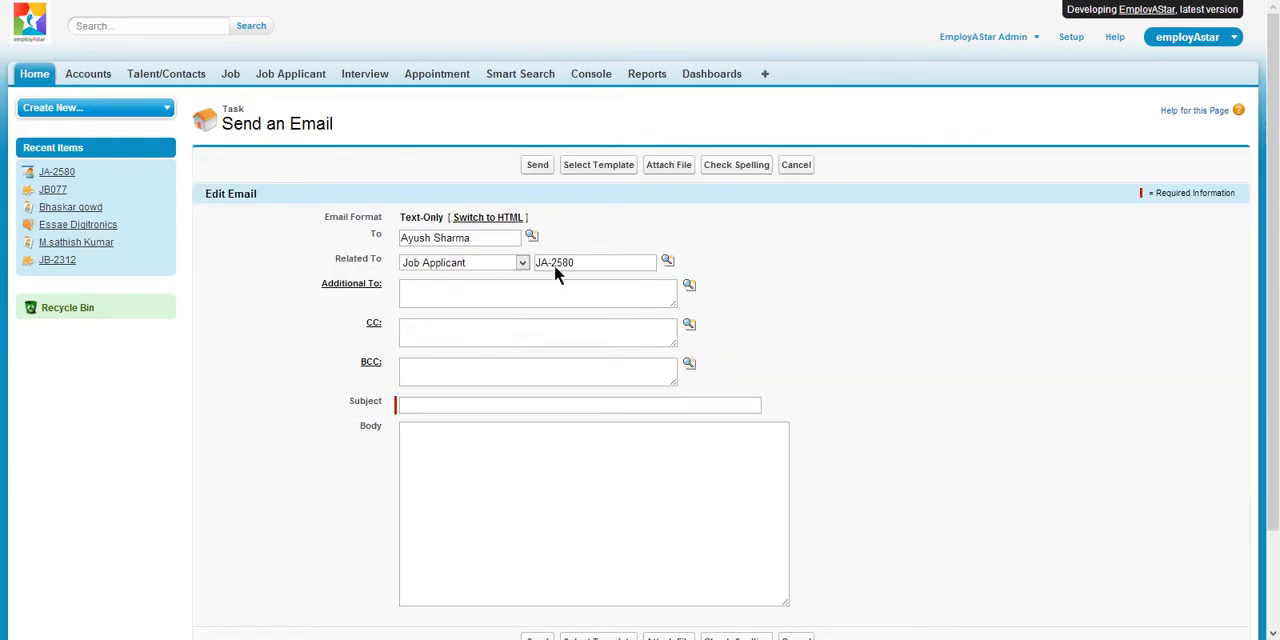
scroll(594, 237, down, 1)
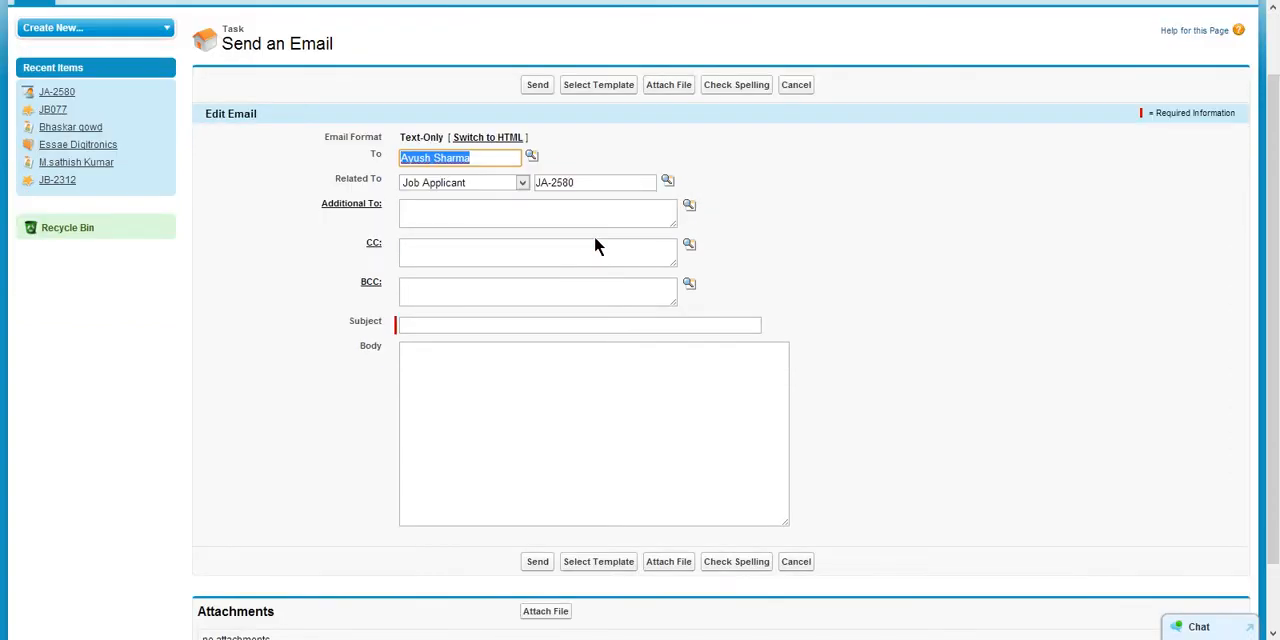
- Apply the Submit Profile To Hiring Manager template from the Recruiting Template folder to the email for JA-2580
click(598, 84)
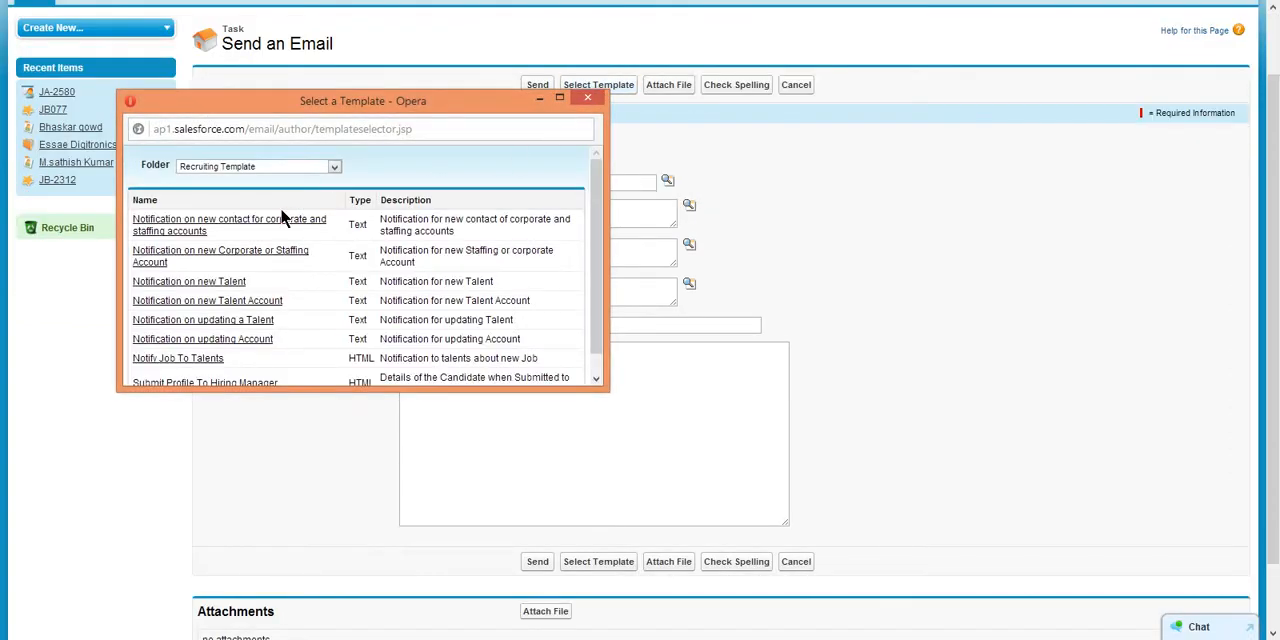
scroll(281, 226, down, 1)
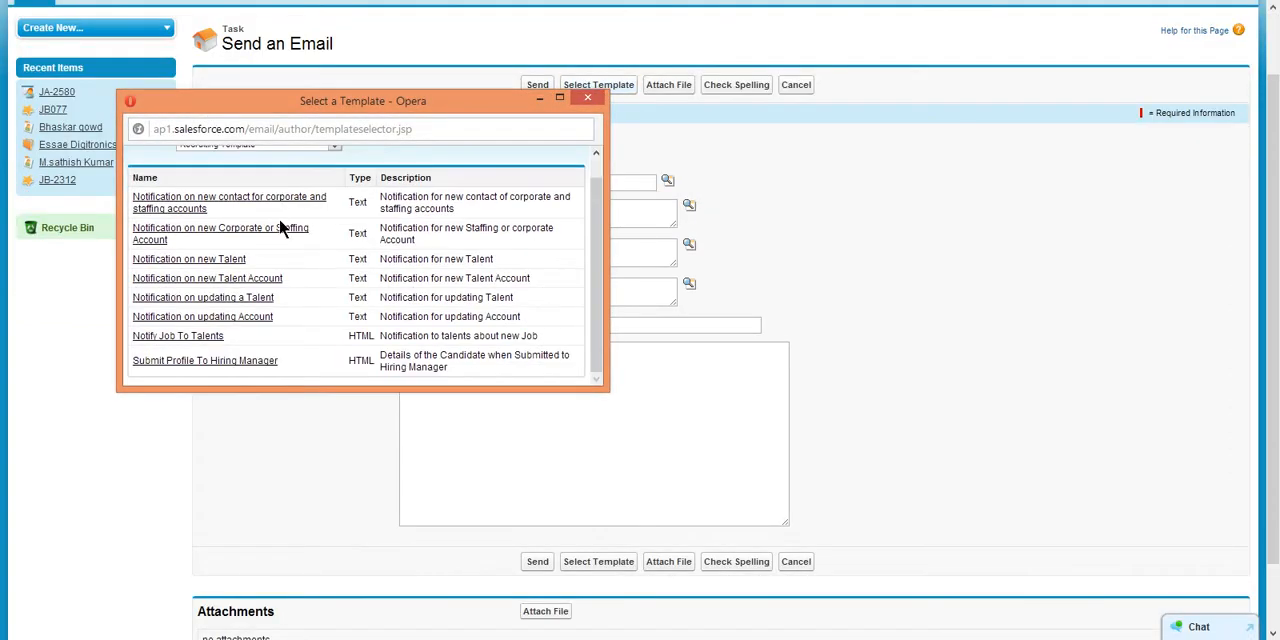
click(245, 361)
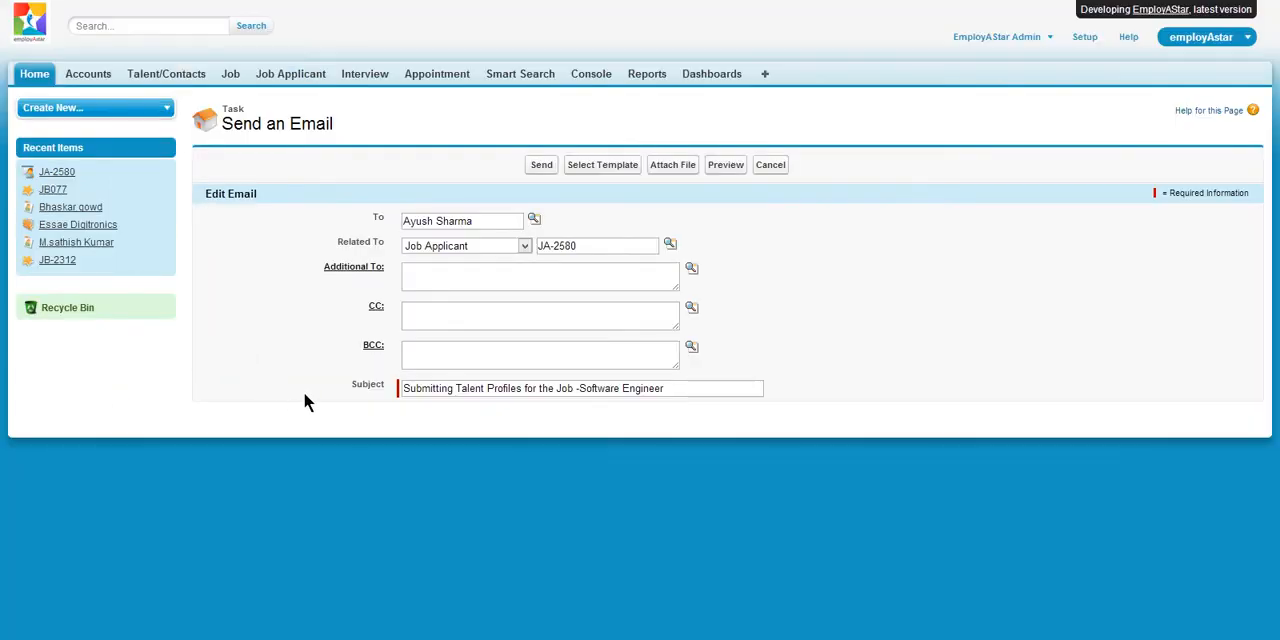
- Examine the templated email's recipient, subject, body and attached Talent.pdf, and cancel the email without sending it
scroll(309, 402, down, 2)
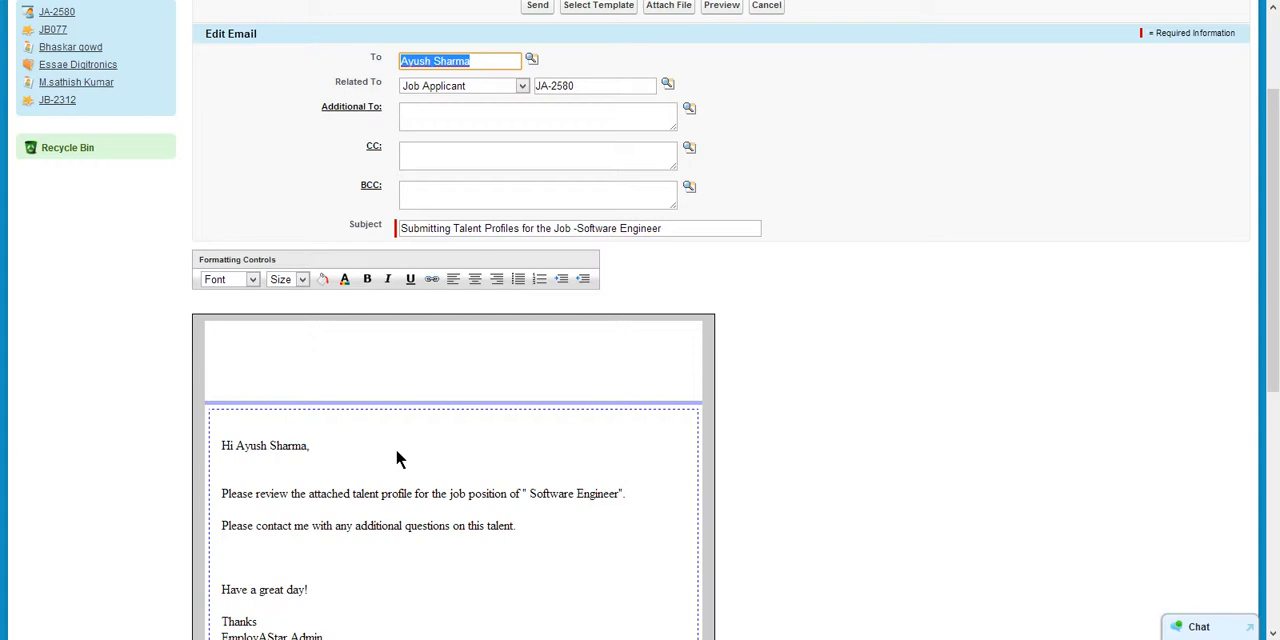
scroll(400, 457, down, 2)
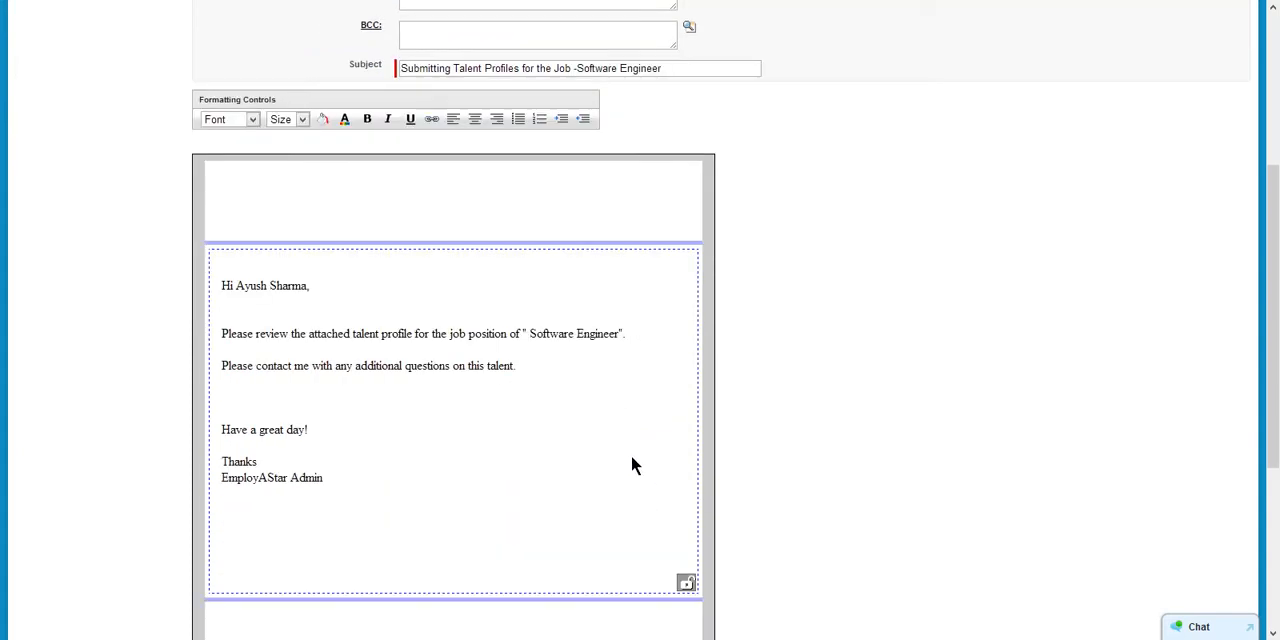
scroll(590, 445, up, 3)
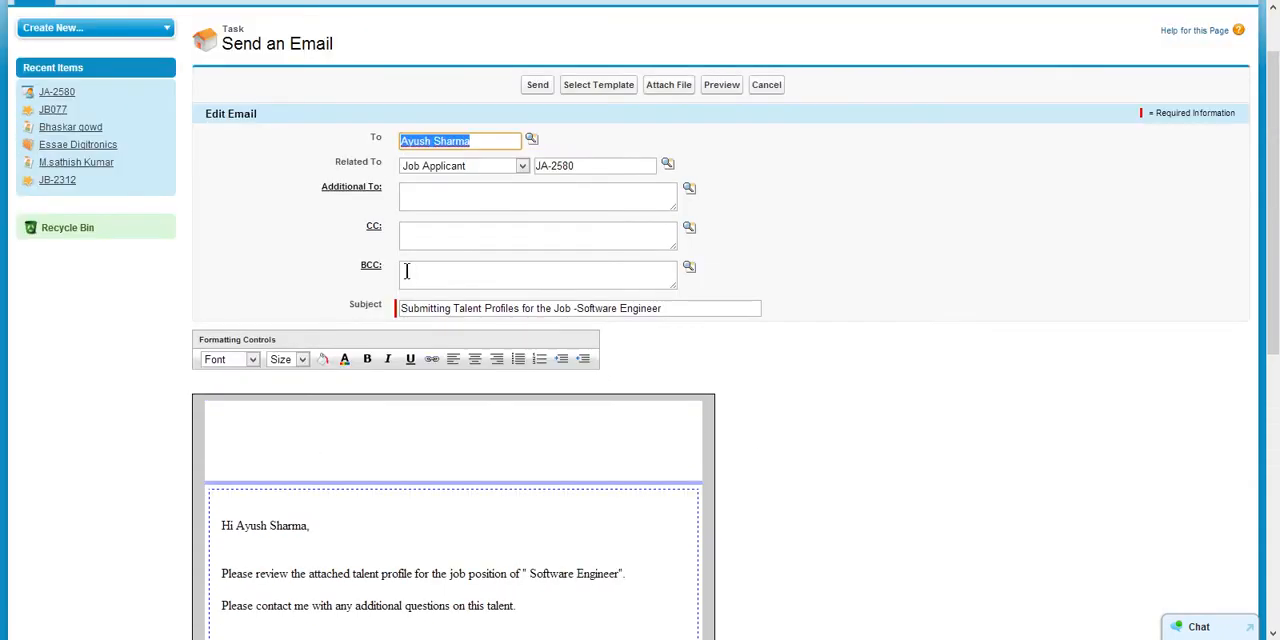
scroll(492, 440, down, 3)
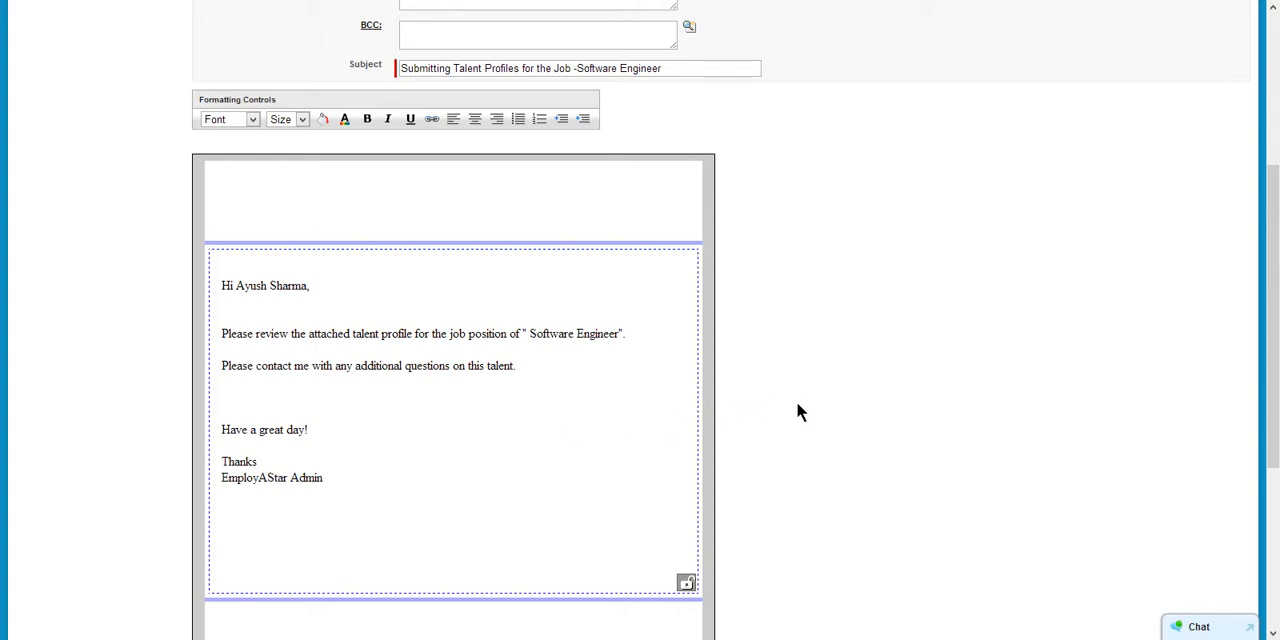
scroll(706, 460, up, 2)
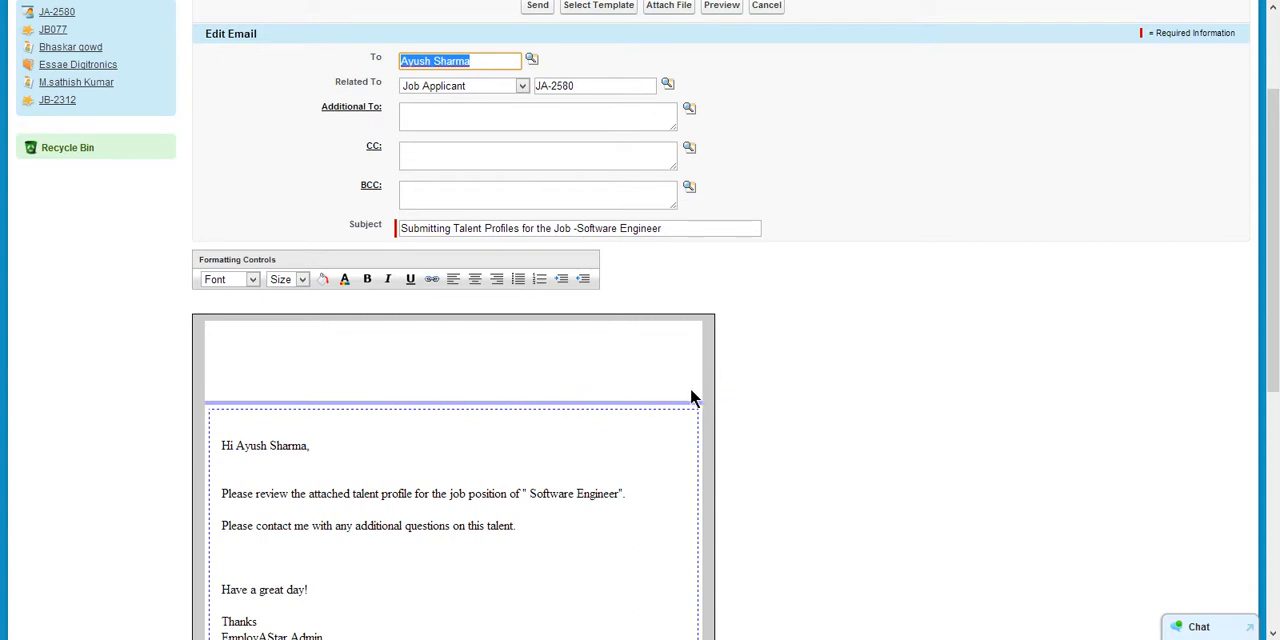
scroll(566, 352, down, 2)
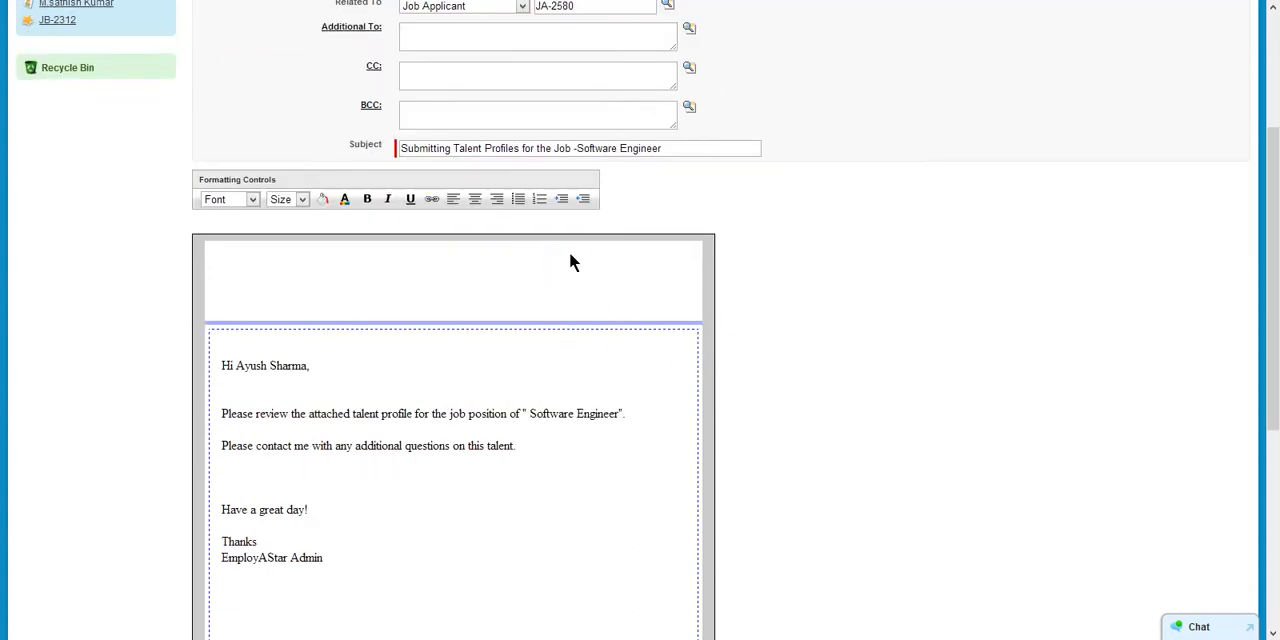
scroll(574, 267, down, 5)
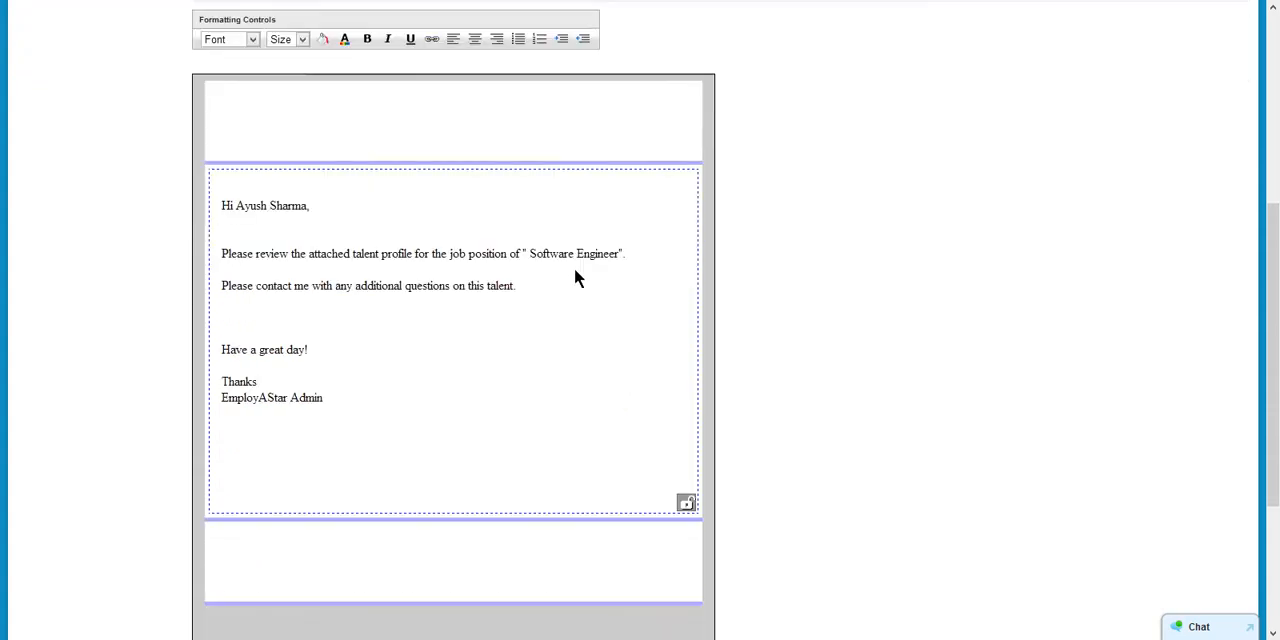
scroll(615, 436, down, 3)
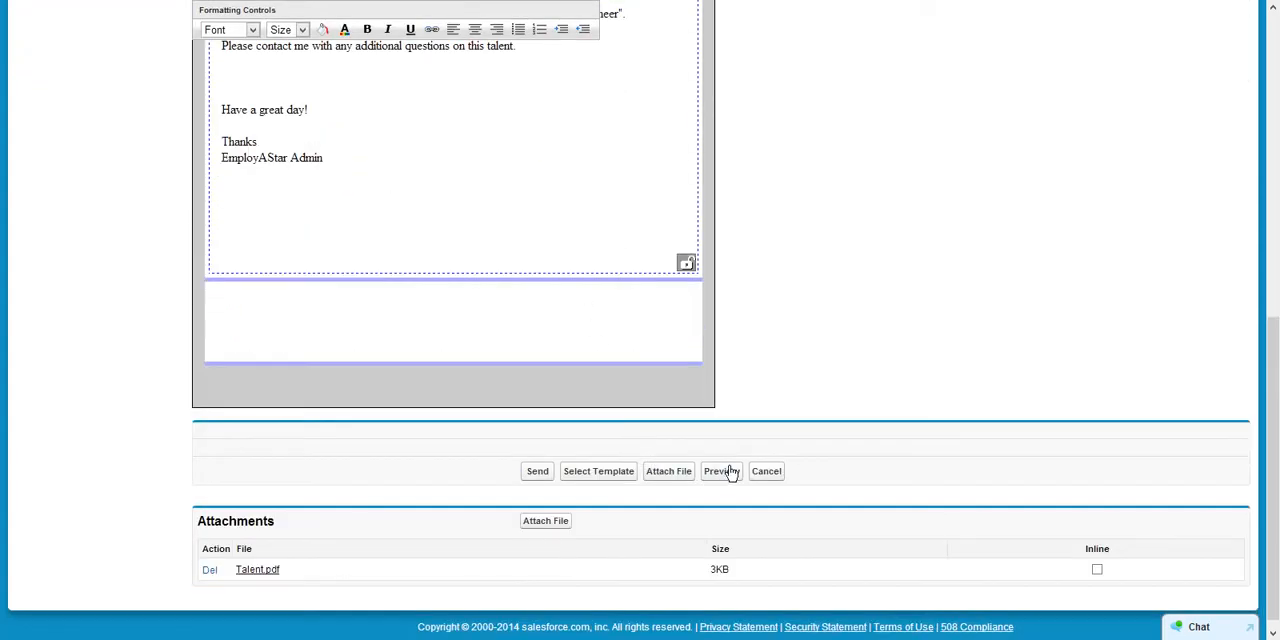
click(765, 473)
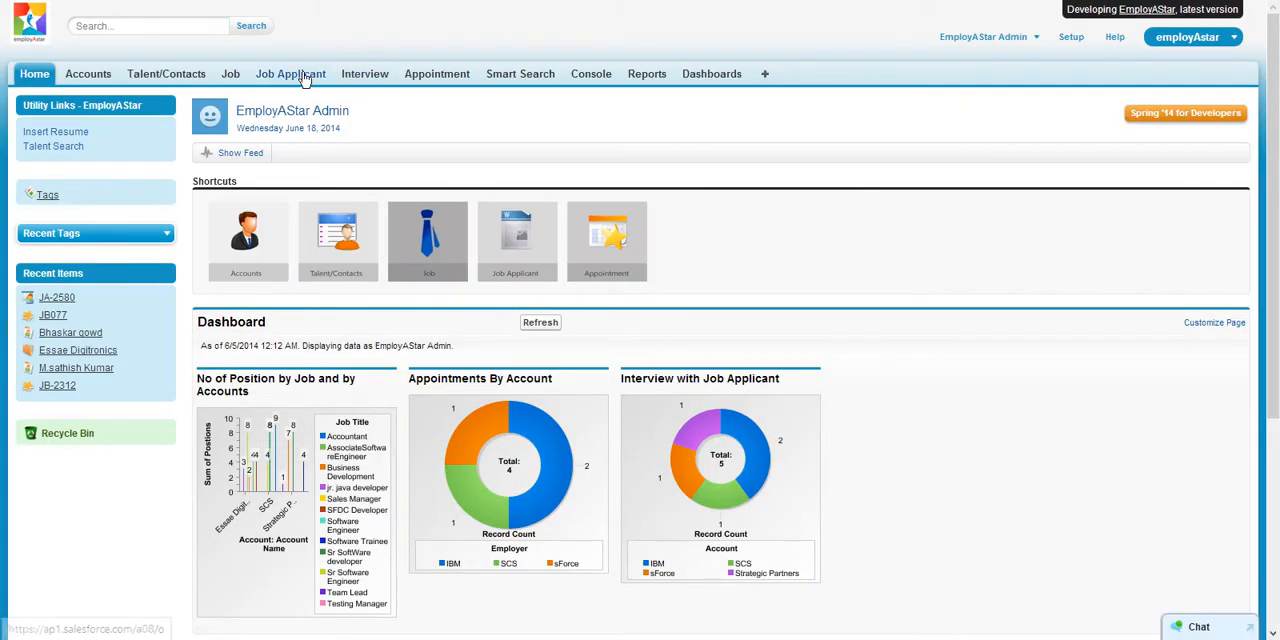
- Reopen job applicant JA-2580 and schedule an interview for 6/19/2014 10:12 PM, keeping the prefilled interviewing person
click(305, 76)
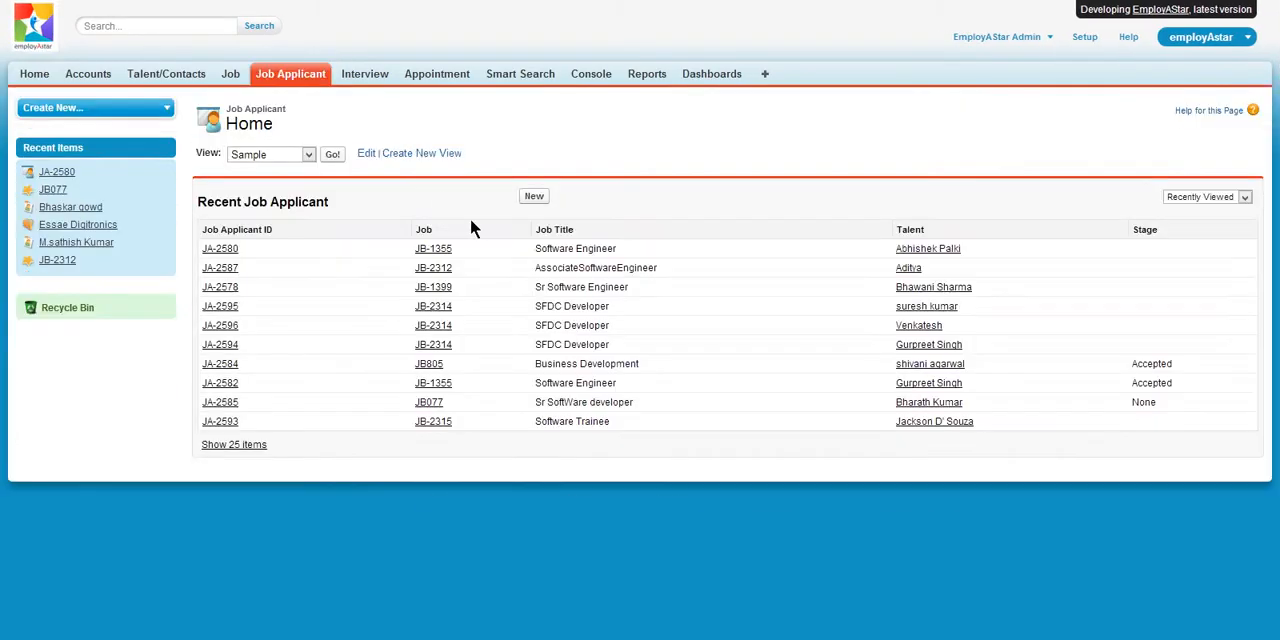
click(221, 248)
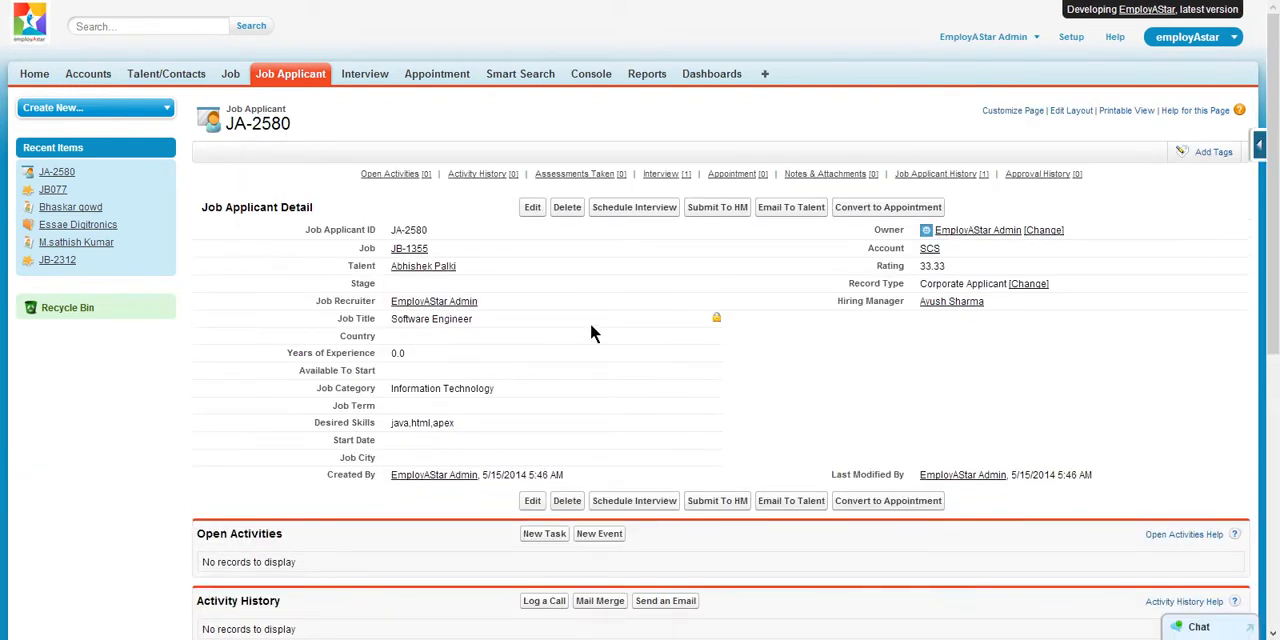
click(634, 510)
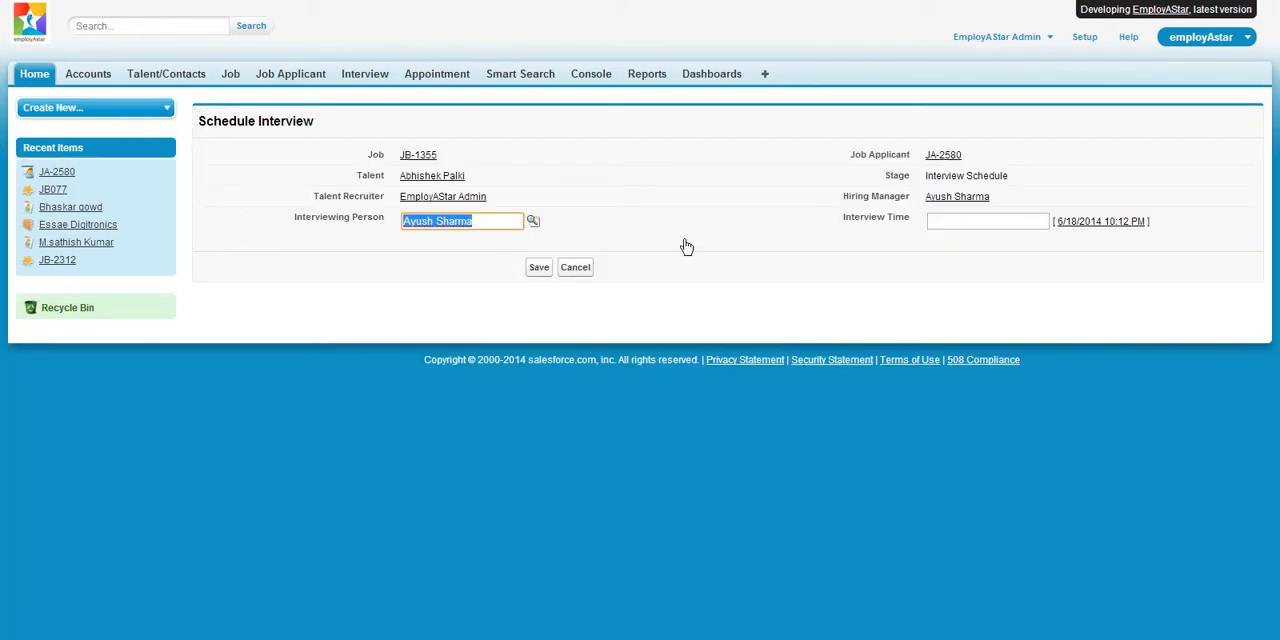
click(937, 221)
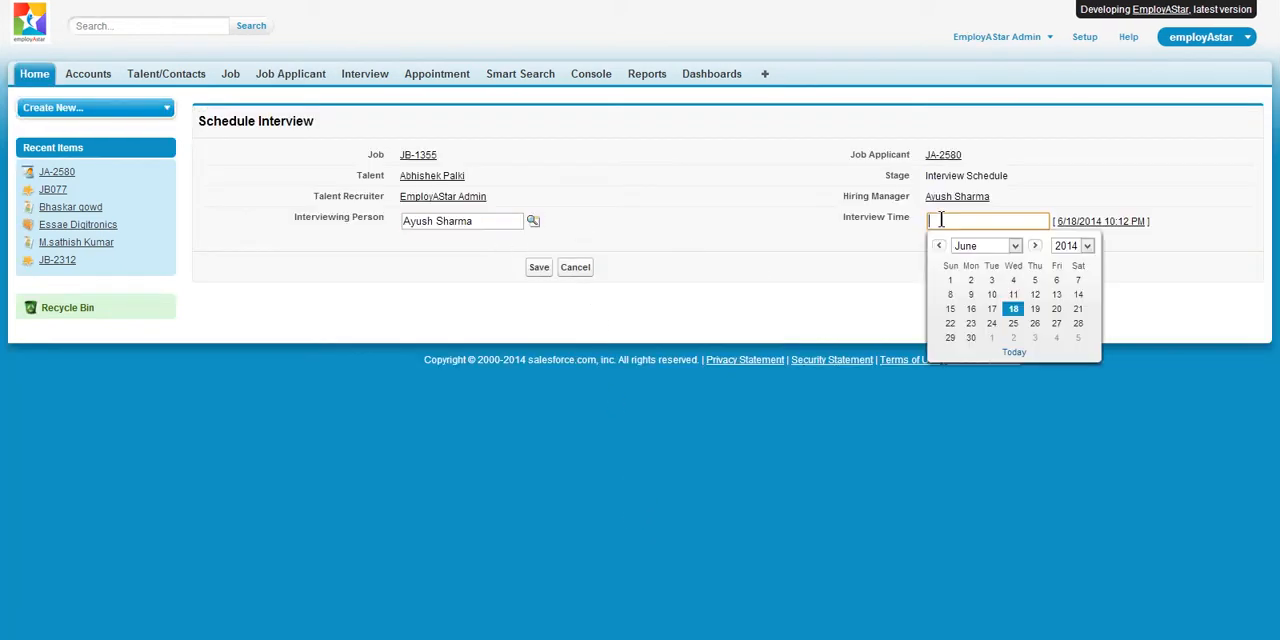
click(1035, 309)
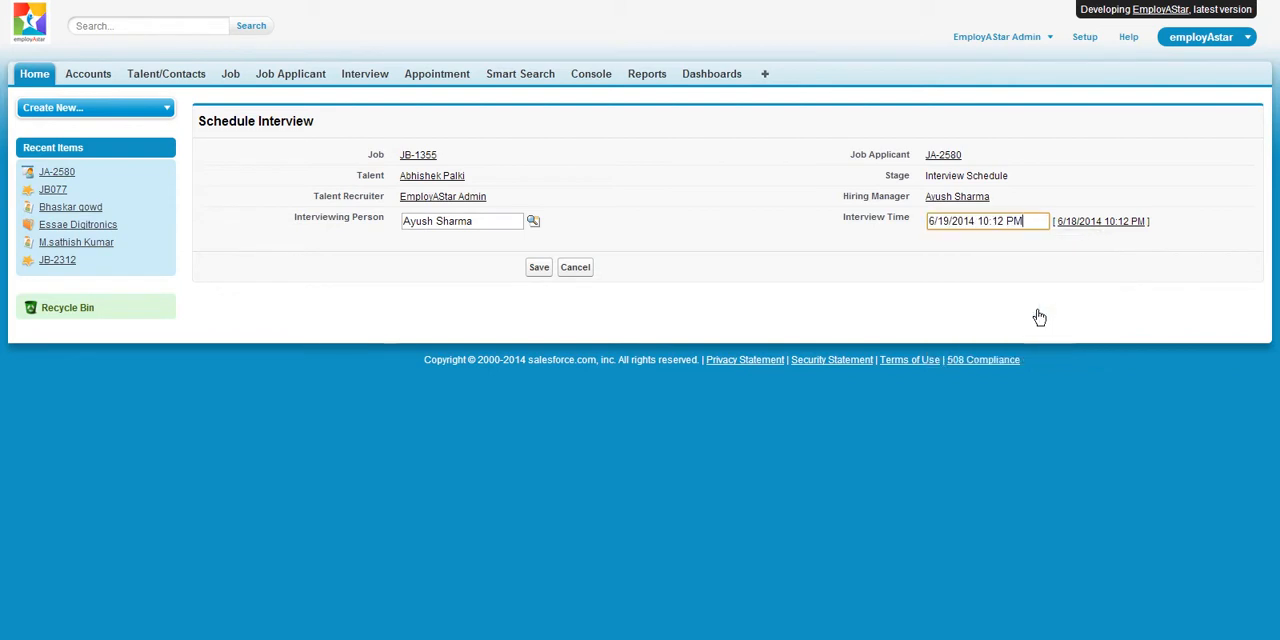
click(540, 269)
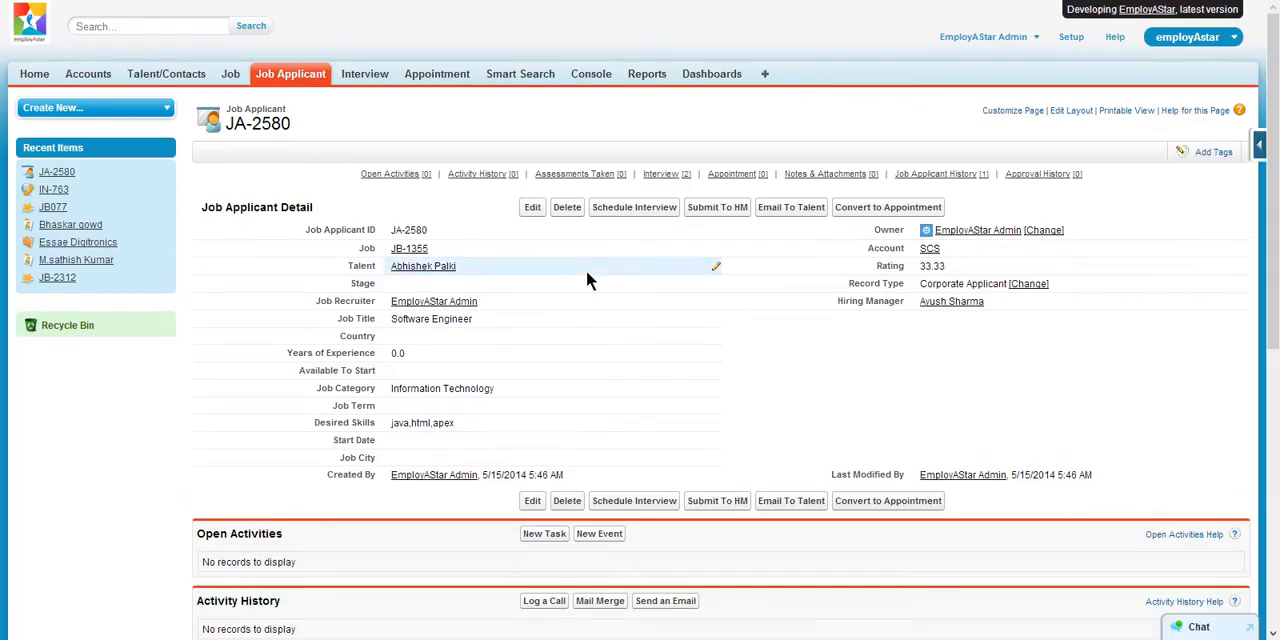
- Review the interviews related to JA-2580 and open interview IN-749
scroll(600, 275, down, 3)
scroll(633, 283, down, 3)
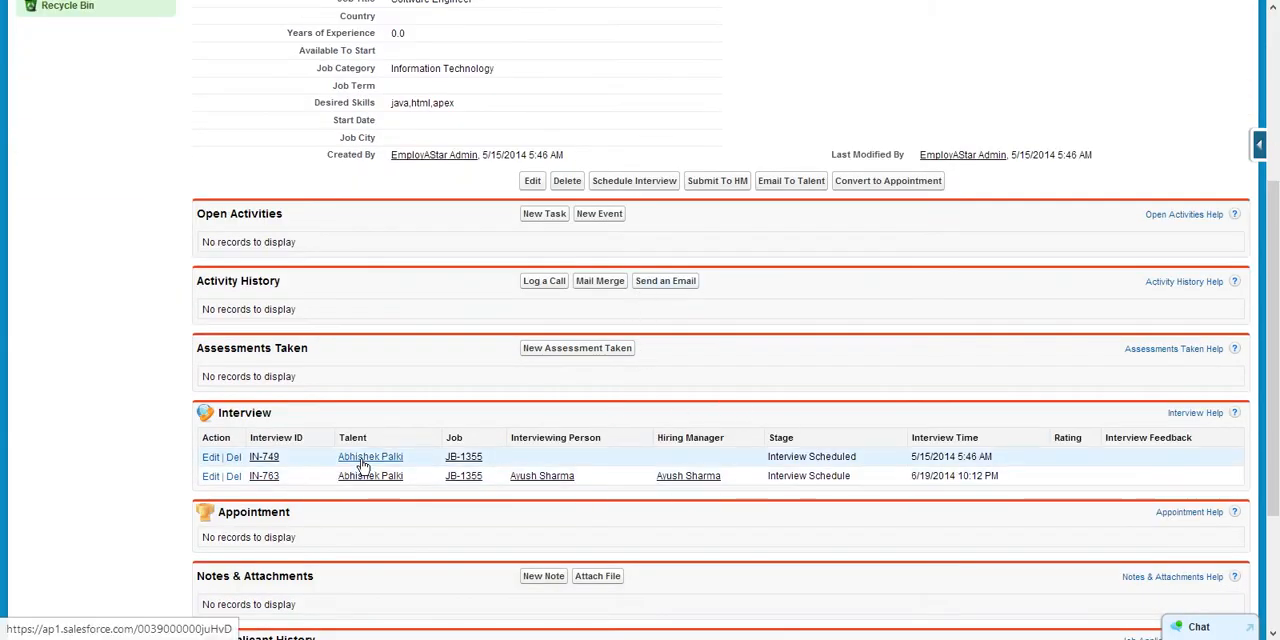
click(264, 457)
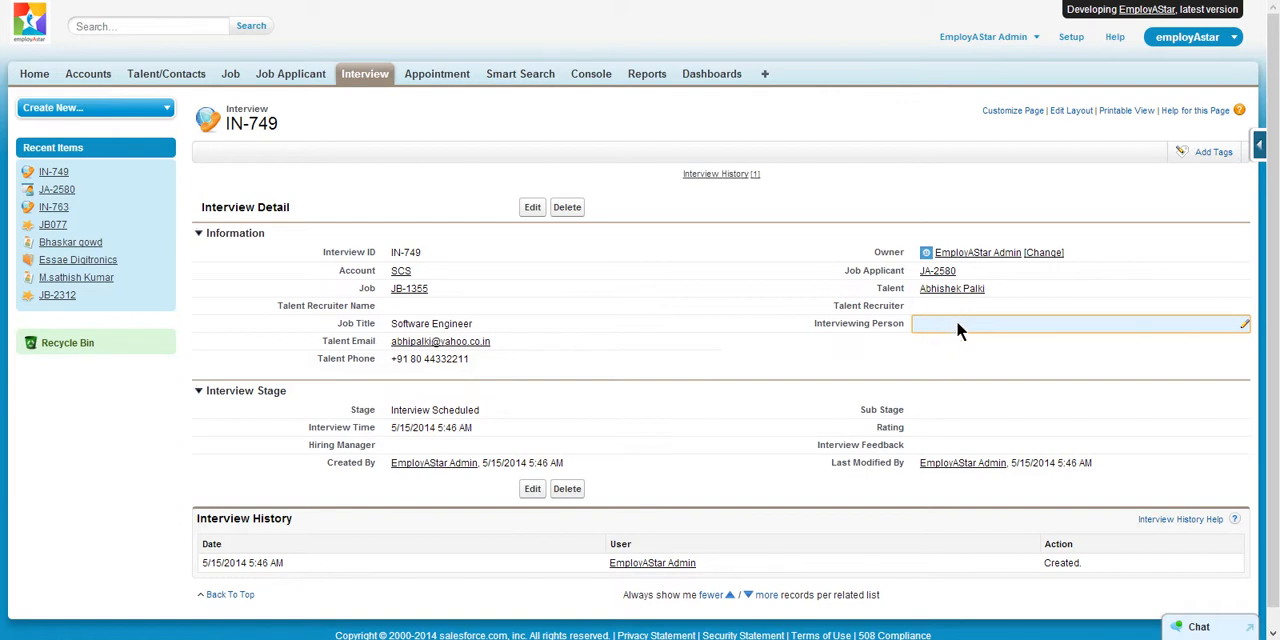
- Inspect IN-749's editable Interviewing Person and Talent Recruiter fields and its Sub Stage options without changing any value
double_click(956, 322)
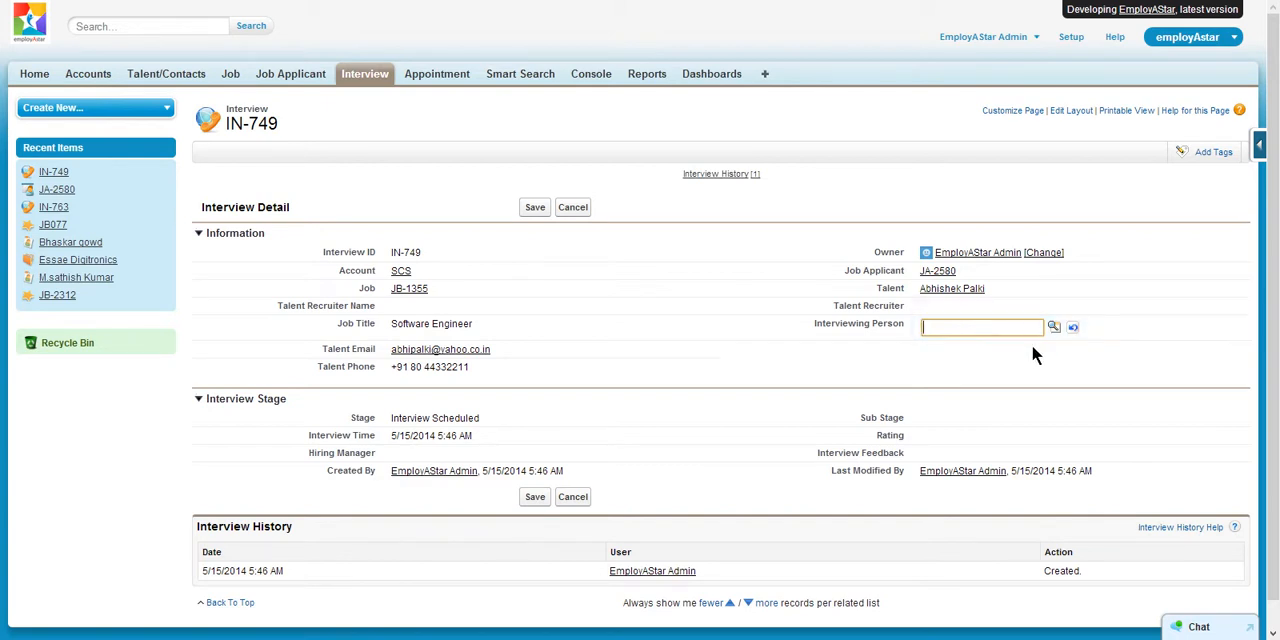
click(998, 309)
double_click(998, 311)
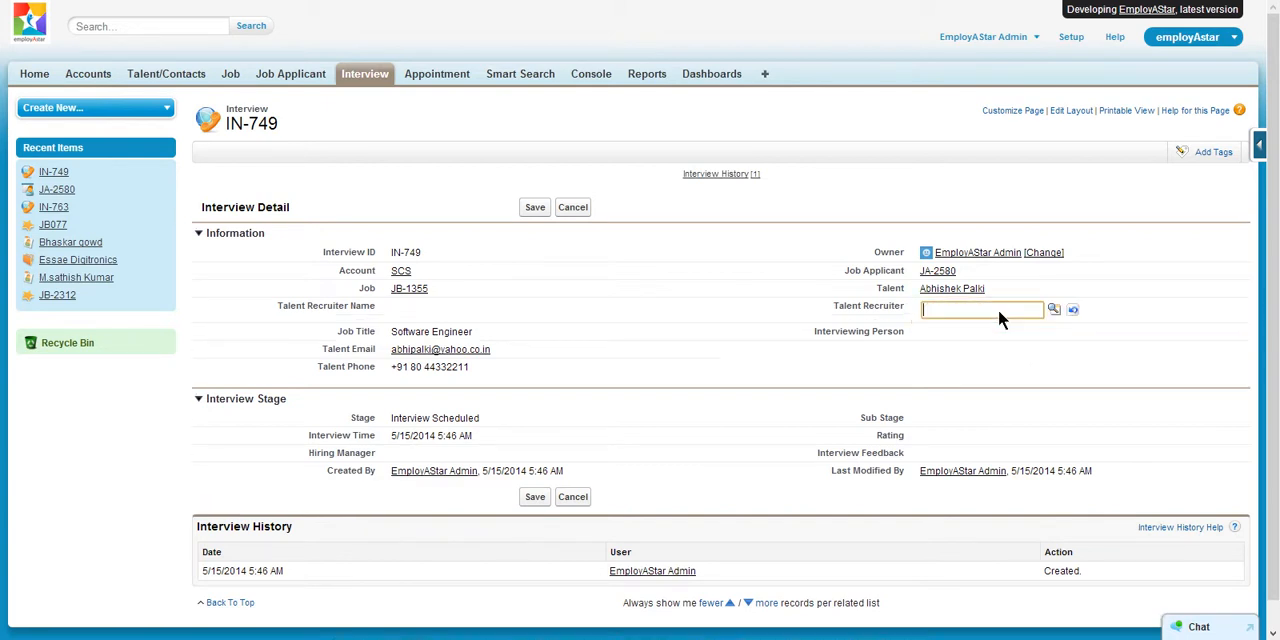
double_click(981, 412)
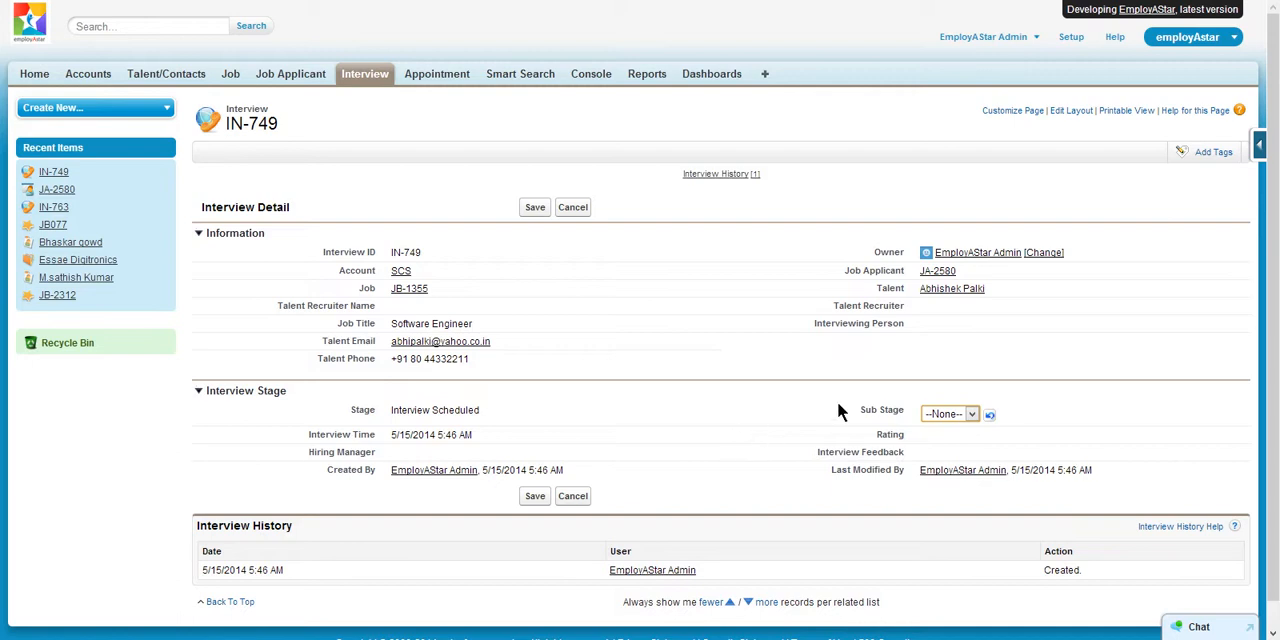
click(973, 414)
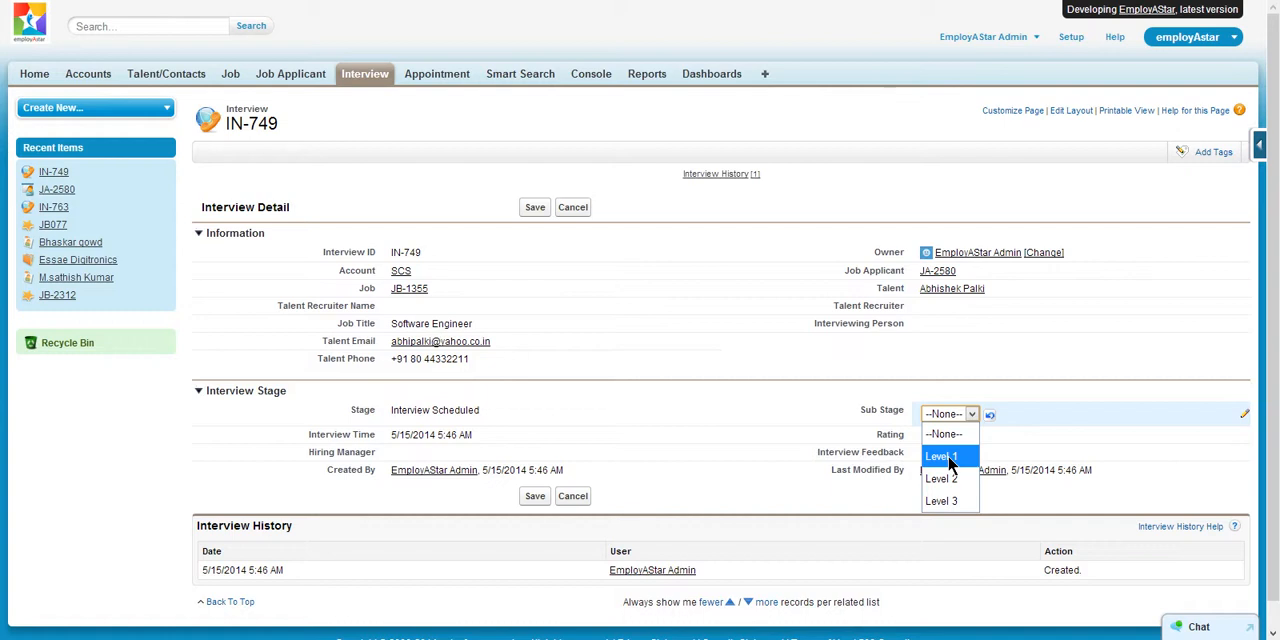
click(1044, 412)
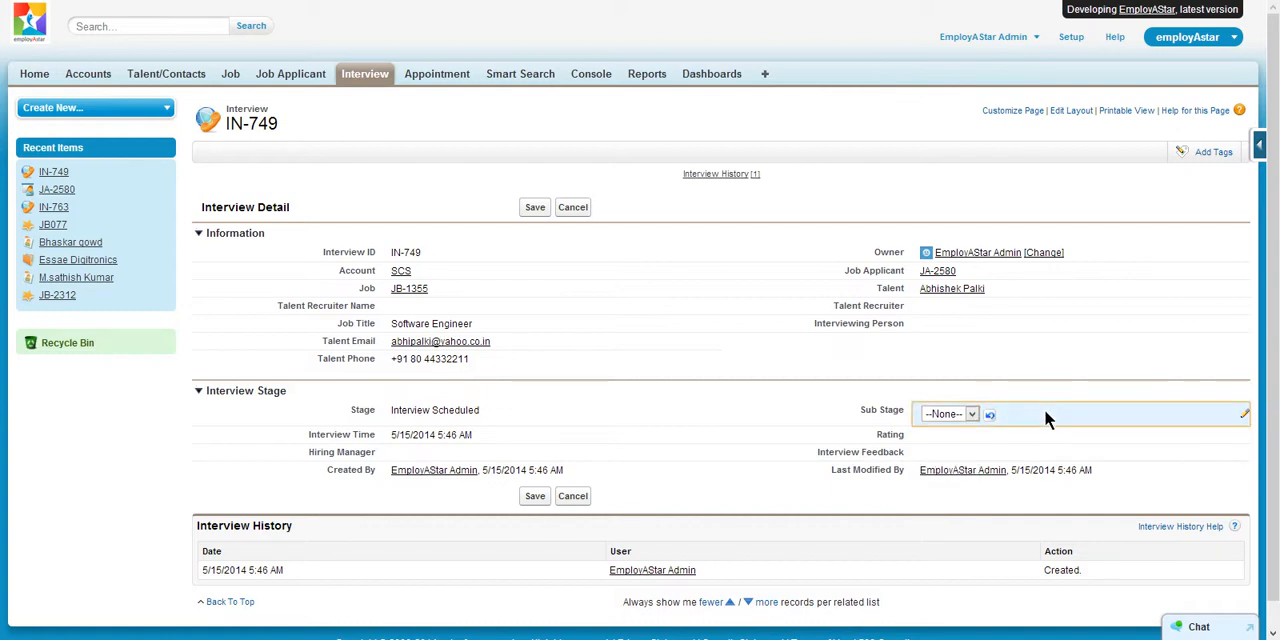
- View the Interview Feedback entry box of IN-749, close it without entering feedback, and check the Interview History
double_click(953, 442)
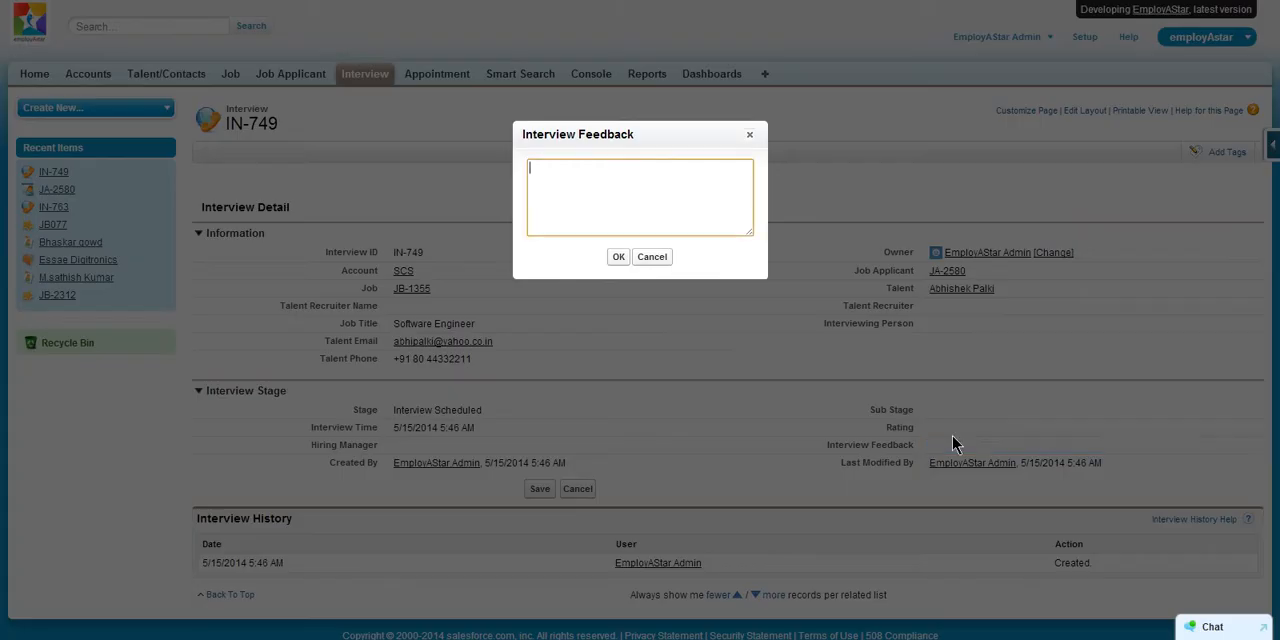
click(748, 137)
scroll(832, 318, down, 1)
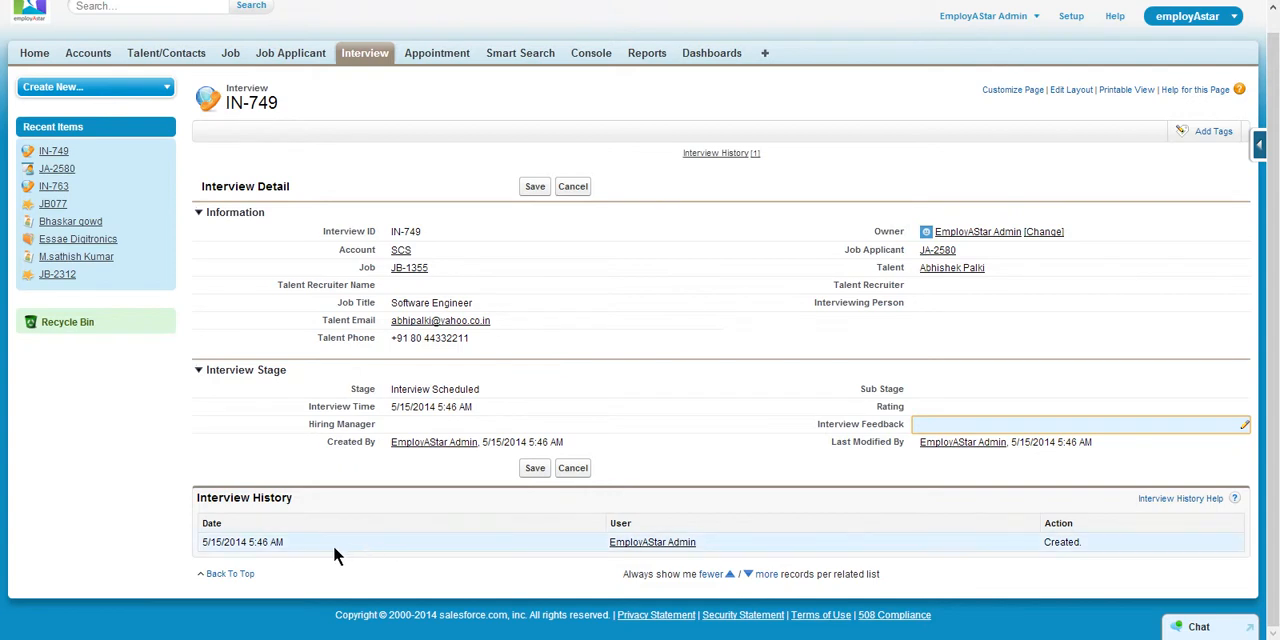
scroll(621, 426, up, 1)
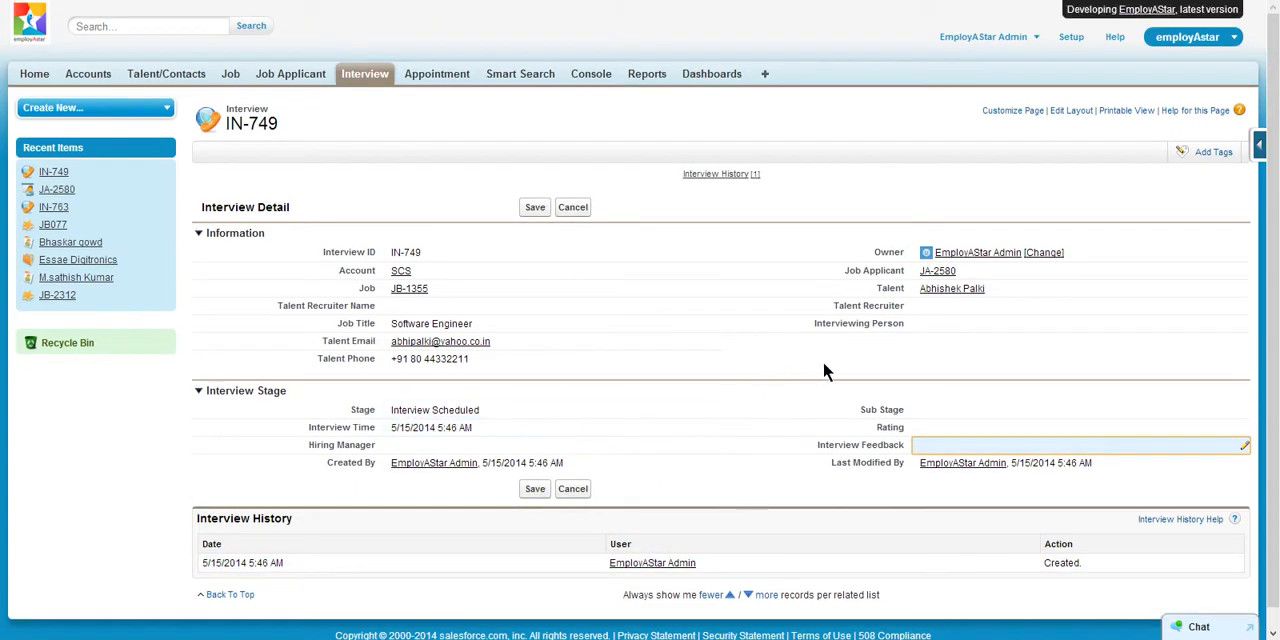
- Return to JA-2580, open the email form addressed to the talent, review the available recruiting templates, and cancel the email
click(937, 271)
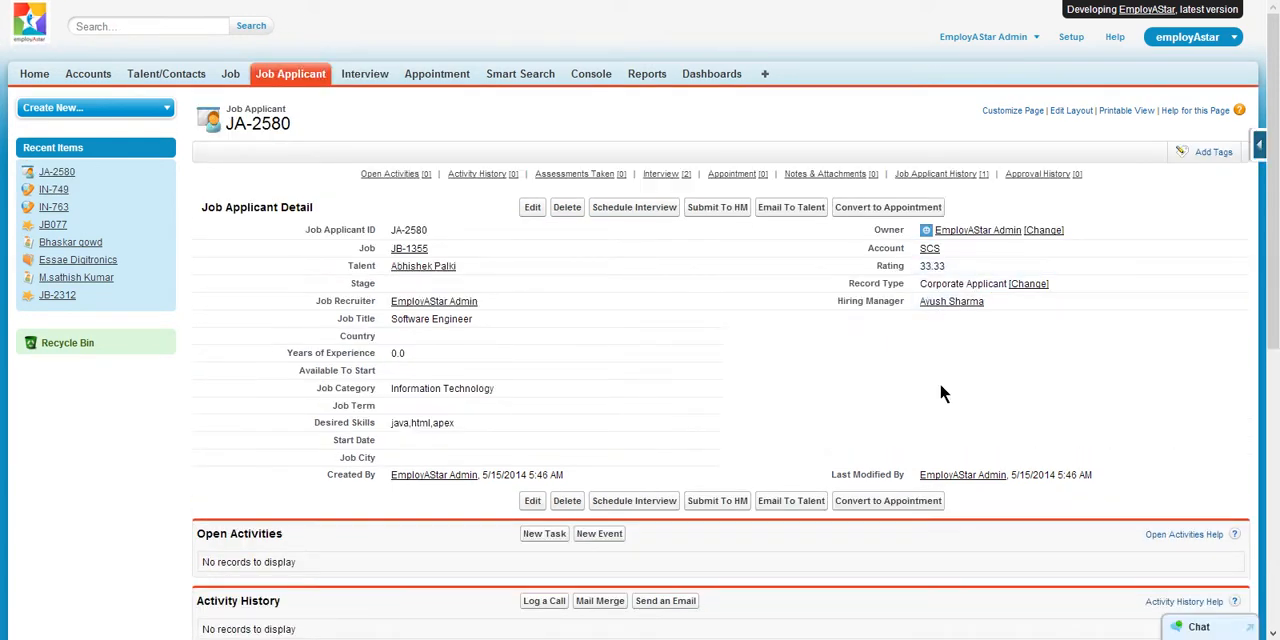
click(797, 510)
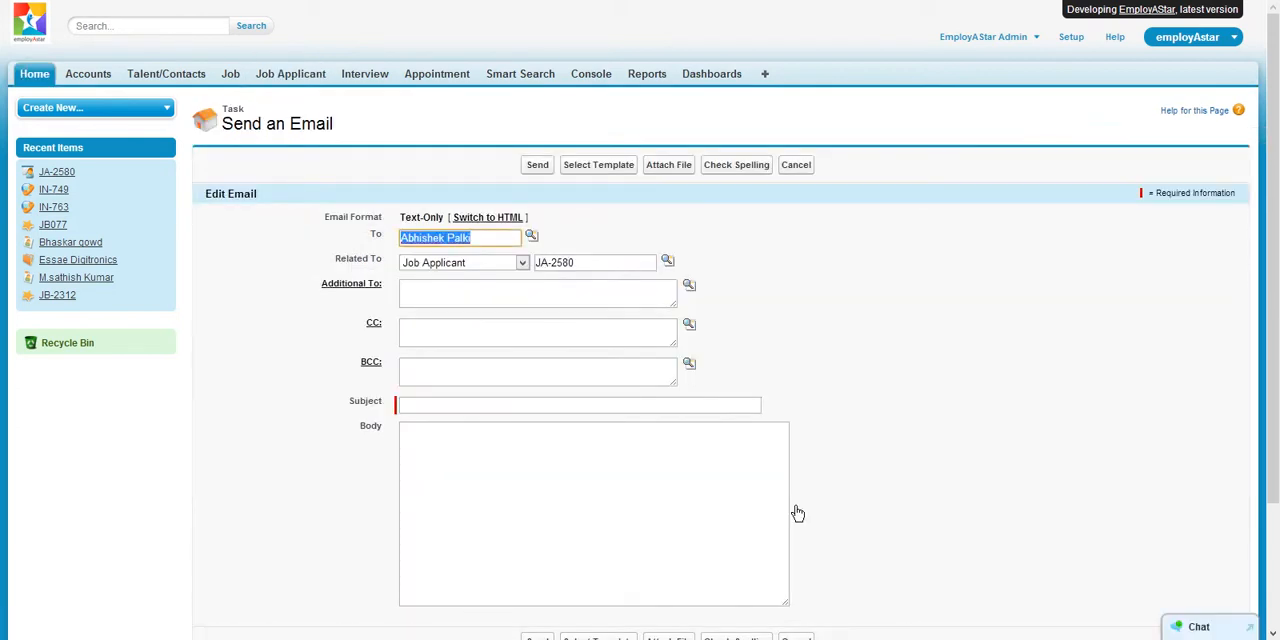
click(610, 168)
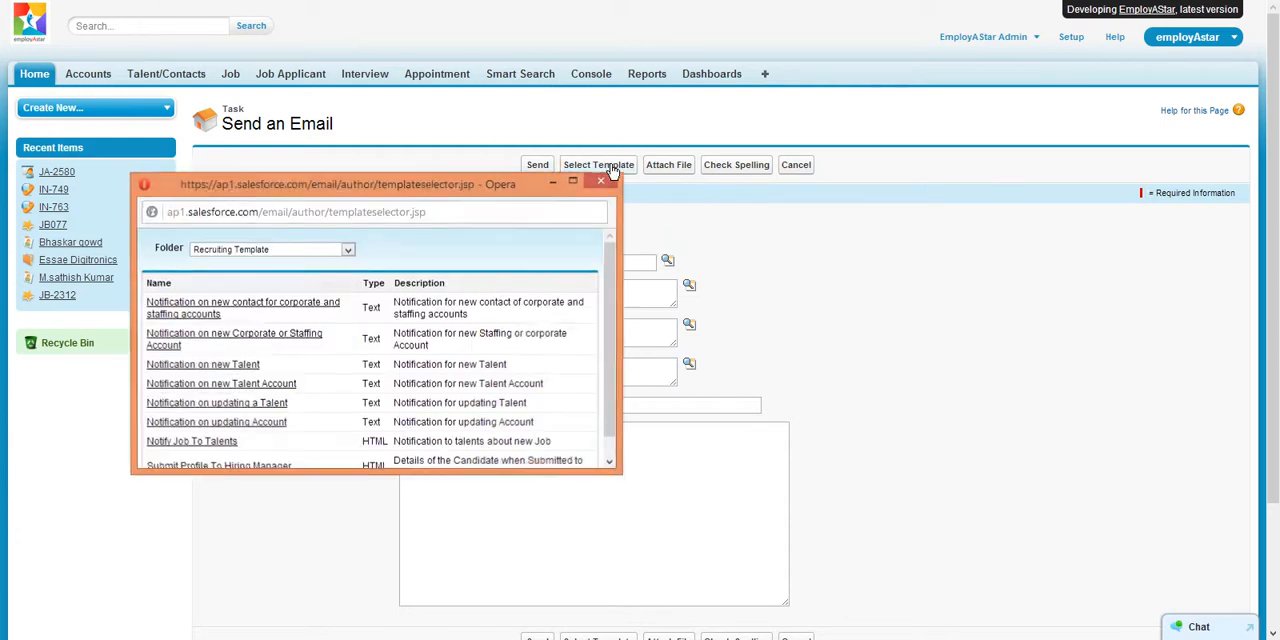
scroll(289, 404, down, 1)
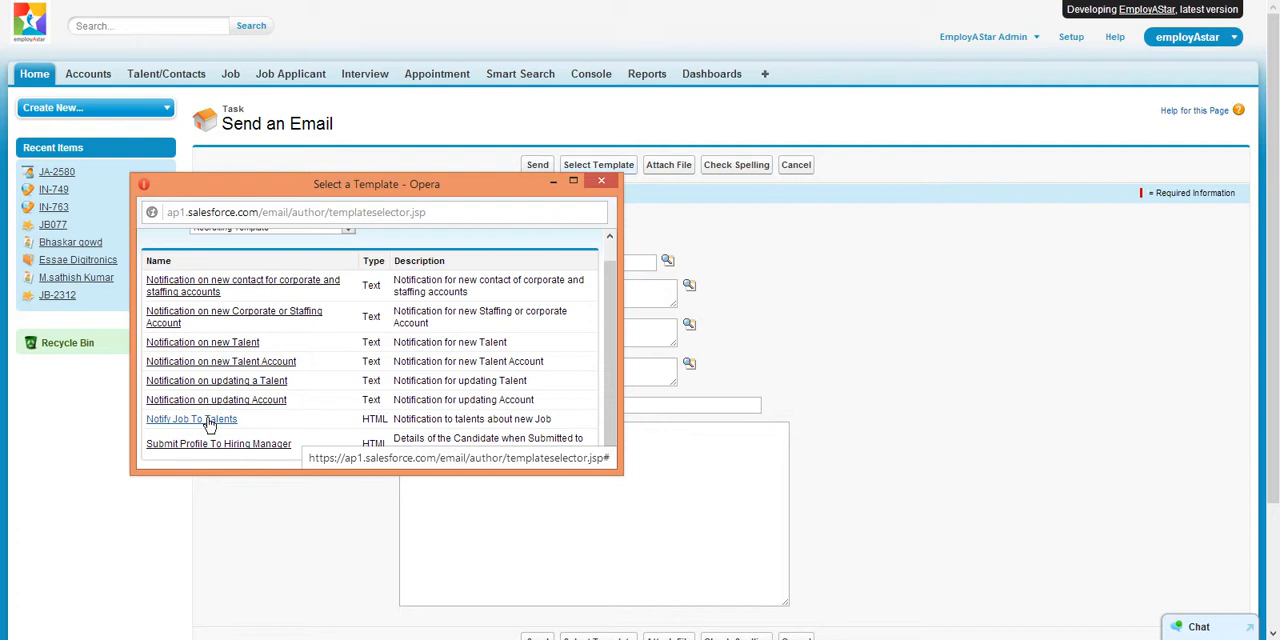
click(601, 181)
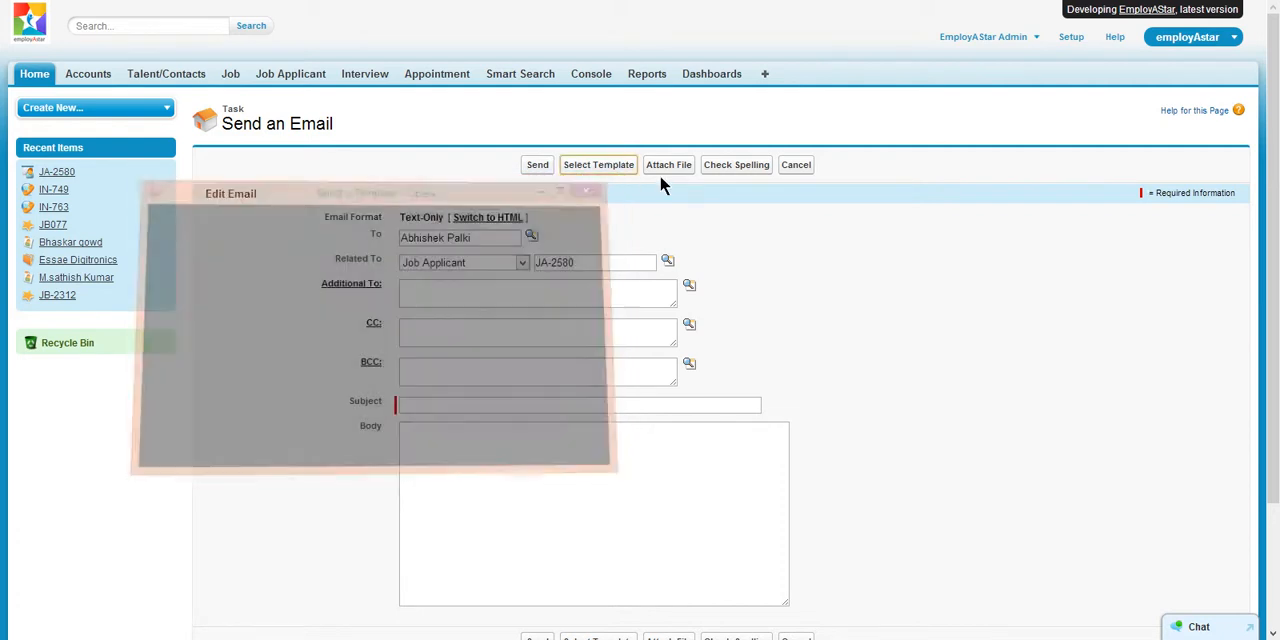
click(795, 165)
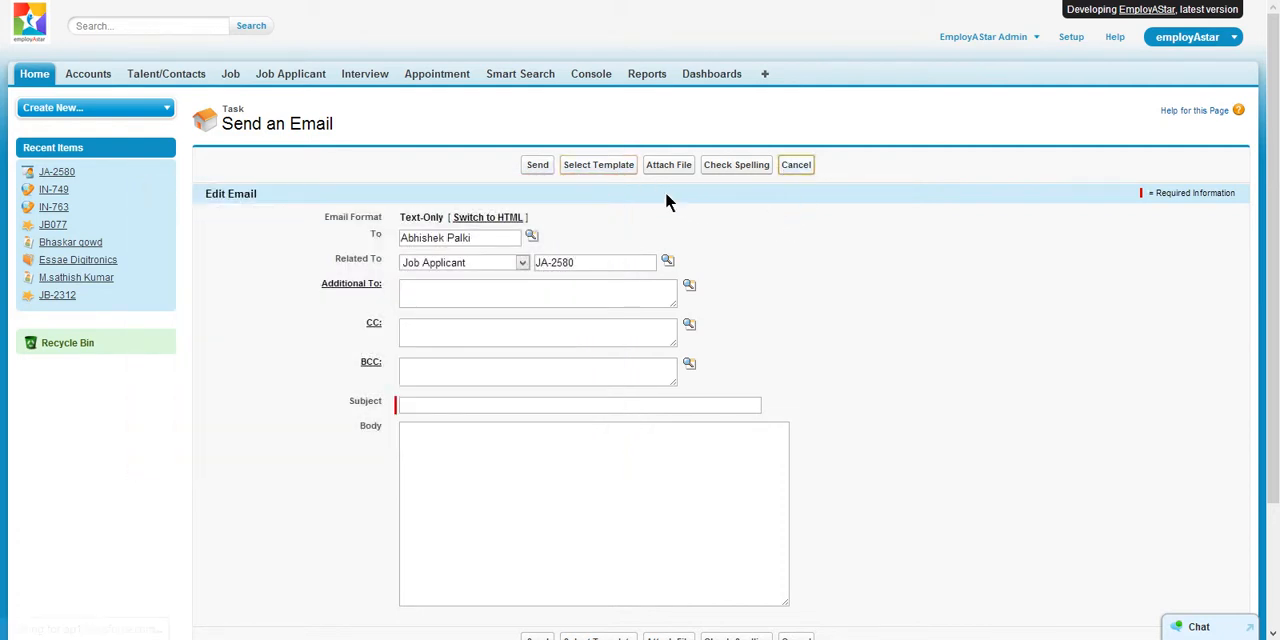
- Reopen job applicant record JA-2580 from the recent job applicants
click(316, 82)
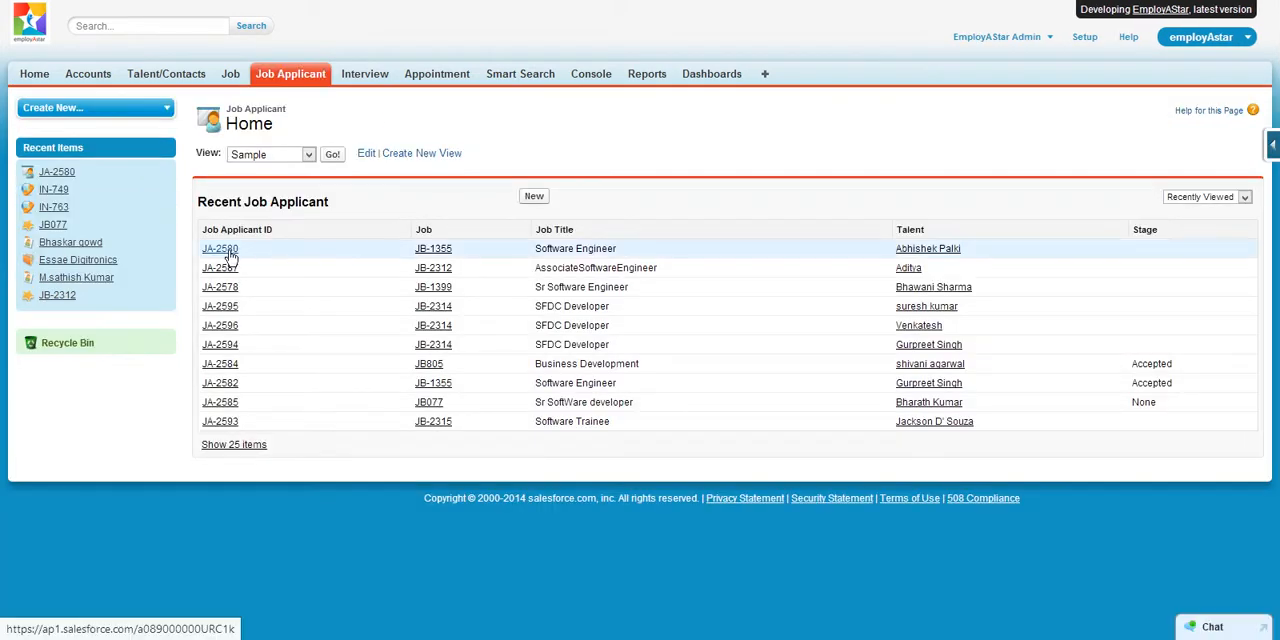
click(229, 252)
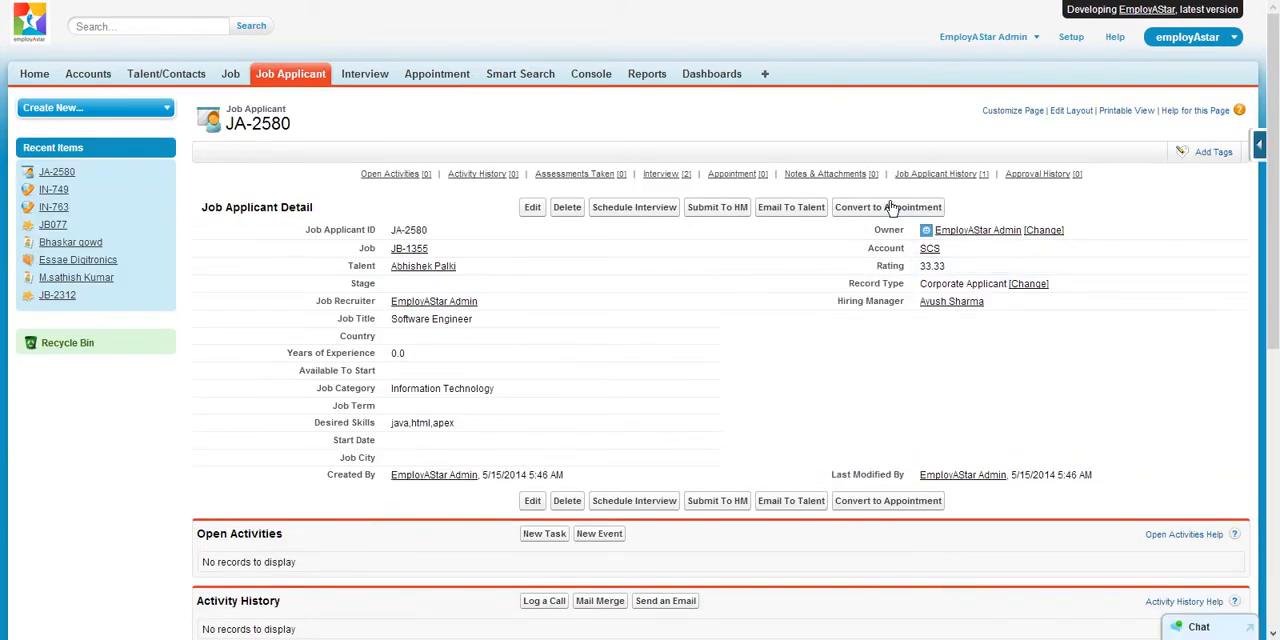
click(888, 207)
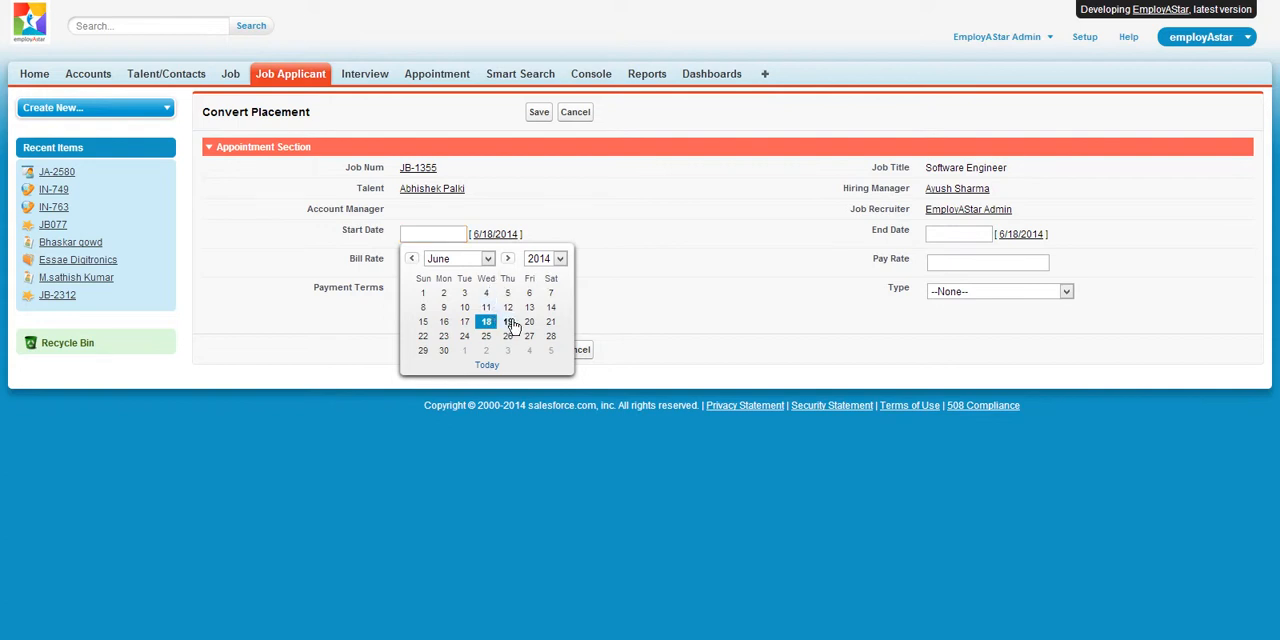
click(510, 322)
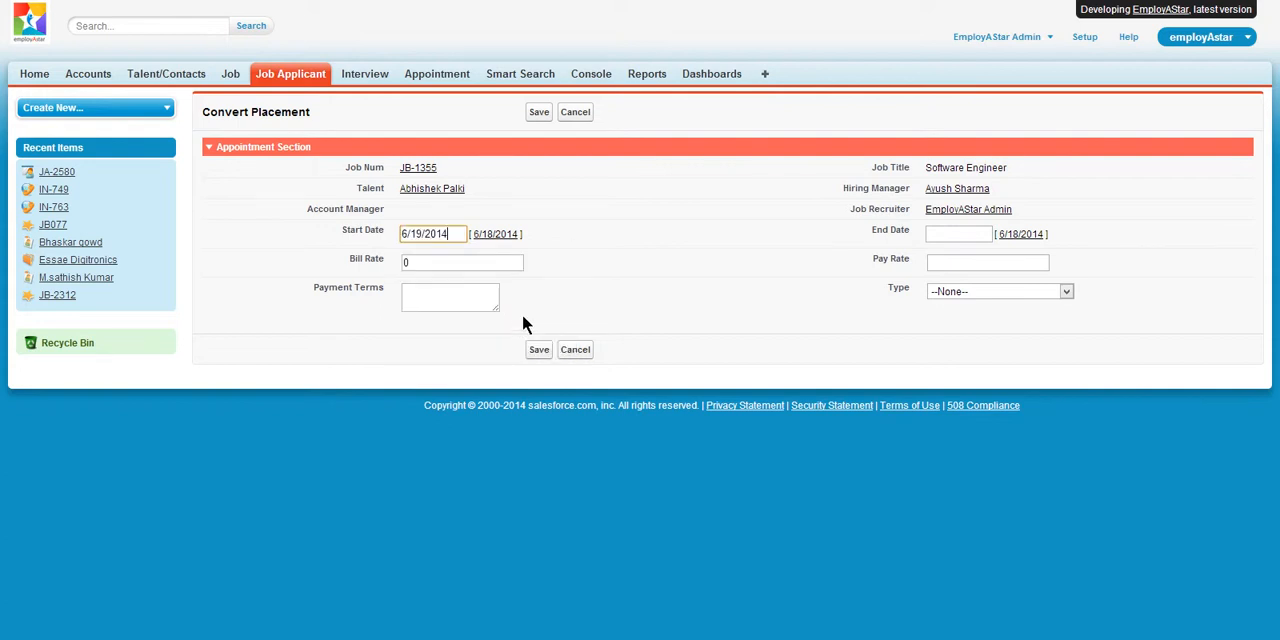
click(1018, 291)
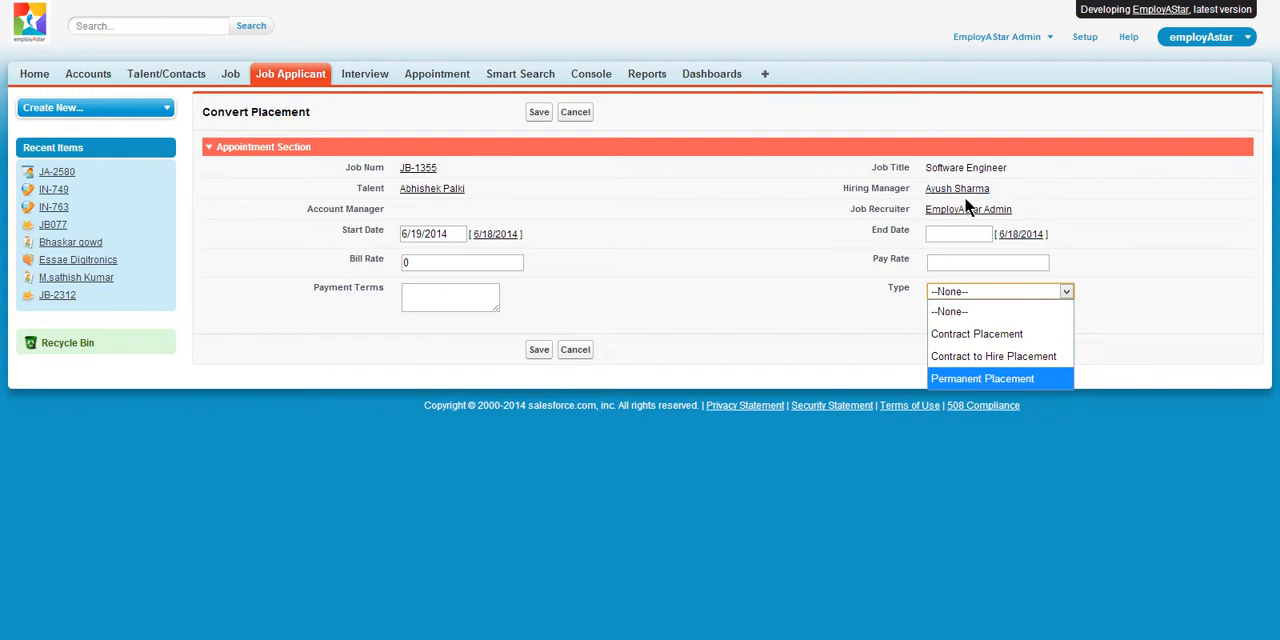
click(575, 350)
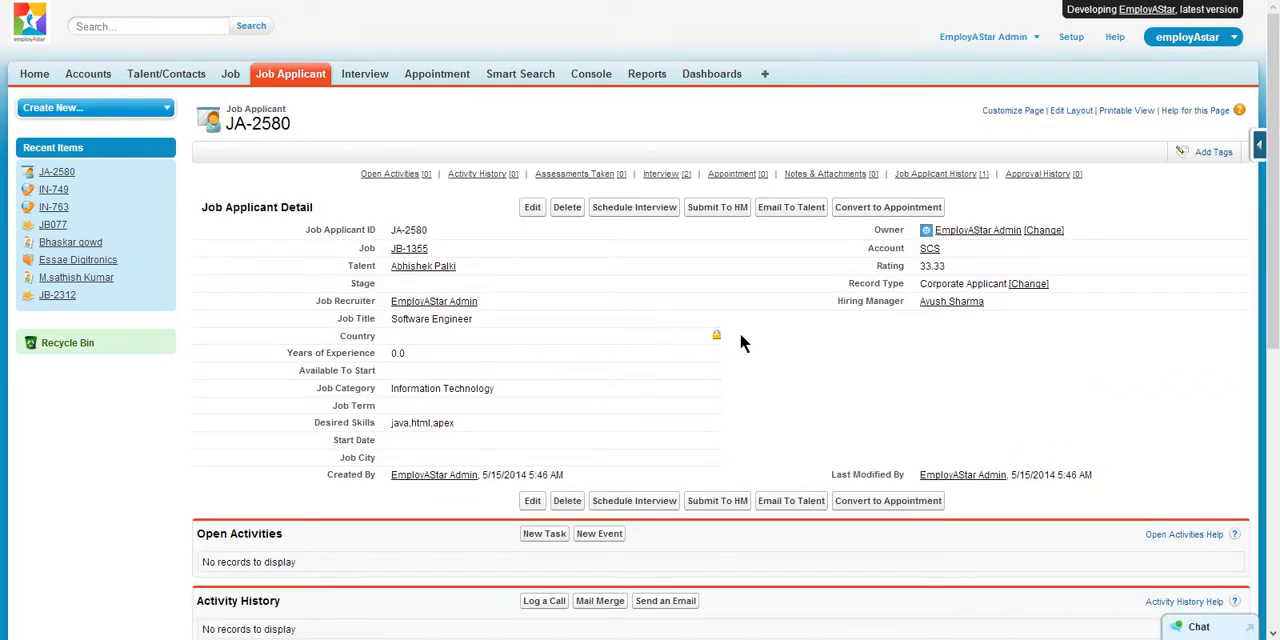
- Convert JA-2580 to an appointment with start date 6/18/2014 and type Contract to Hire Placement, and save it
click(877, 208)
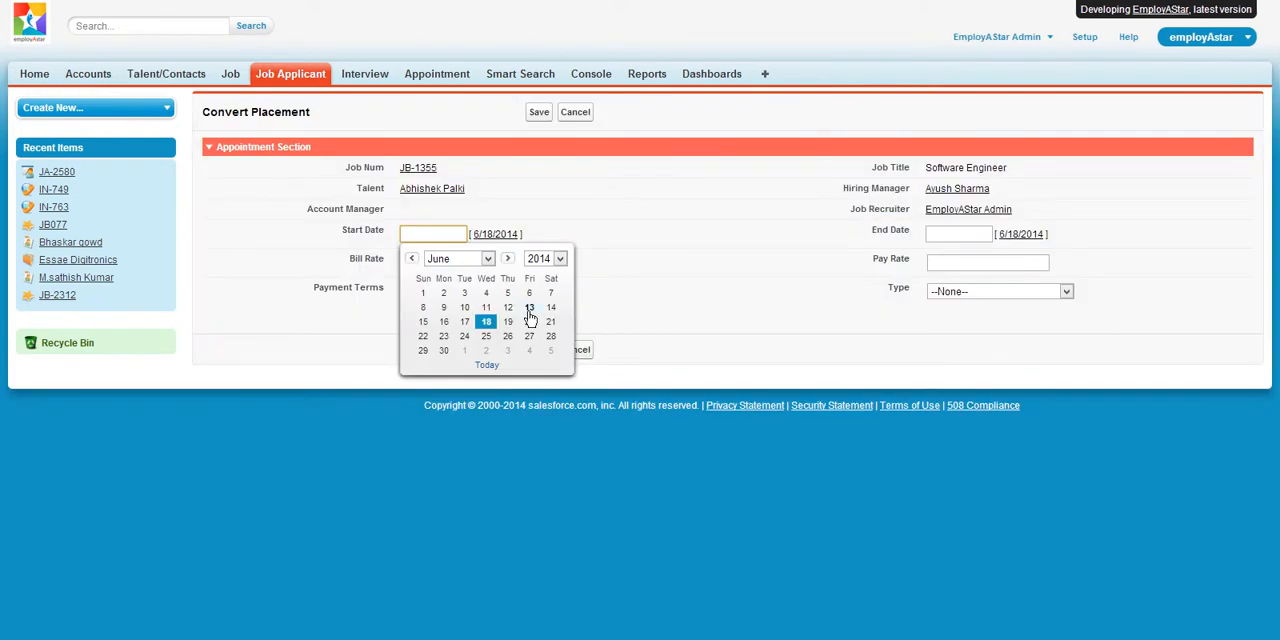
click(668, 322)
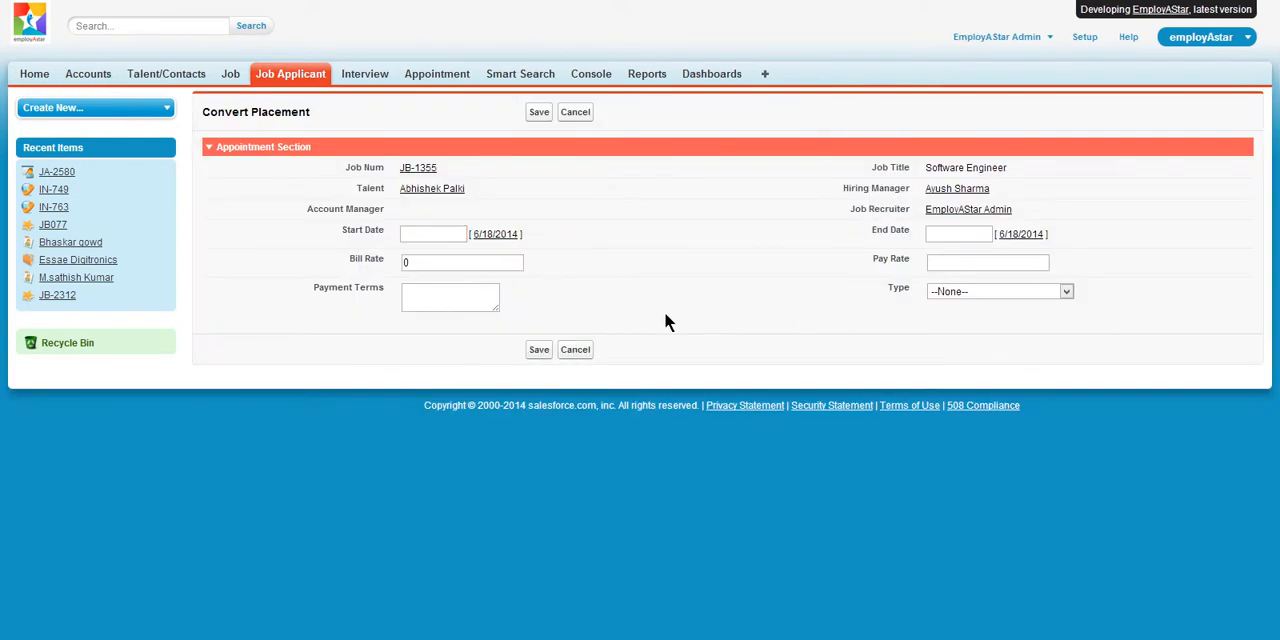
click(495, 236)
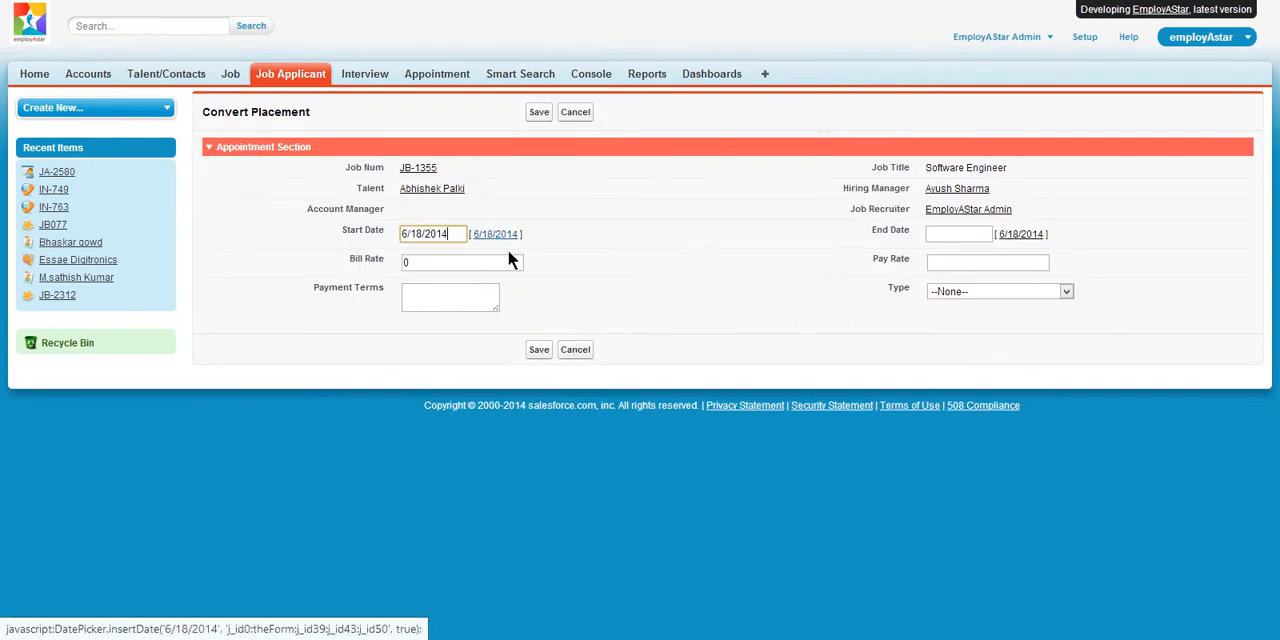
click(962, 291)
click(985, 354)
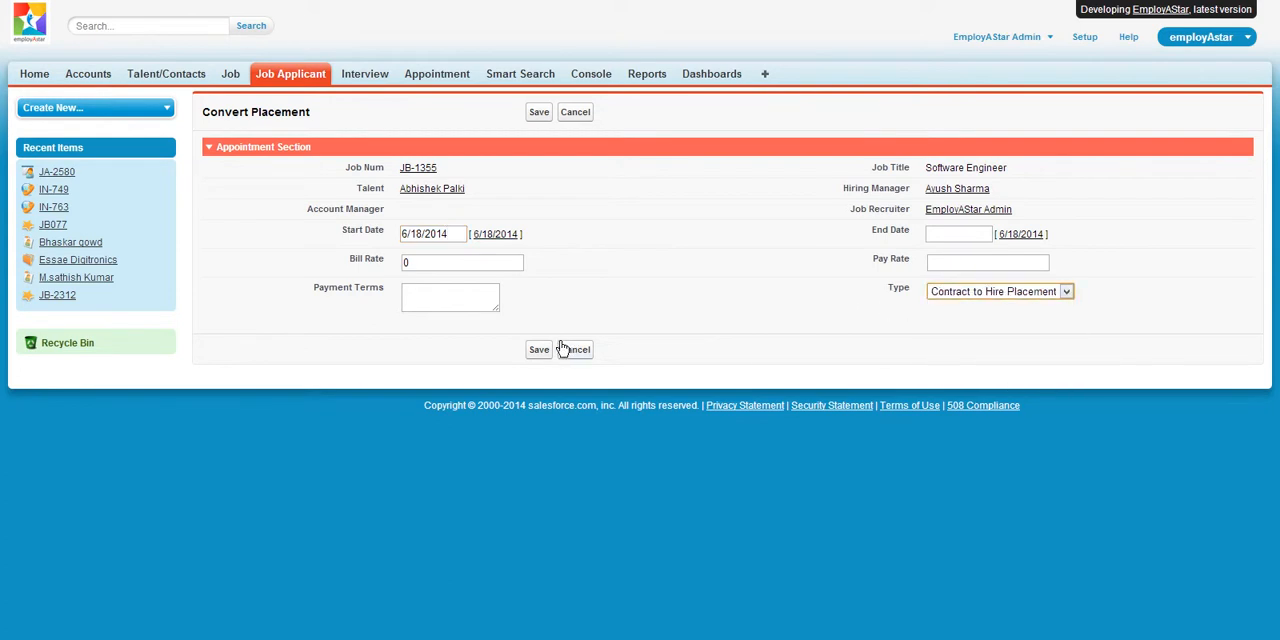
click(541, 350)
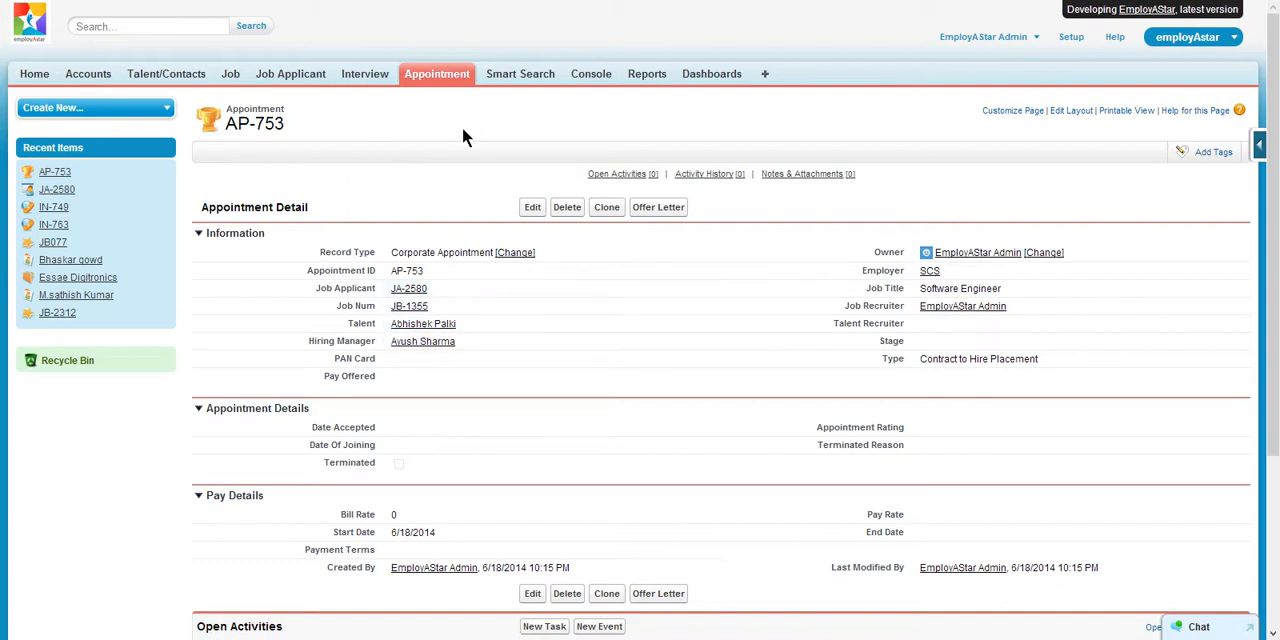
- Look over the new appointment's details, generate its offer letter, and open Generate_Offer.pdf
scroll(480, 215, down, 2)
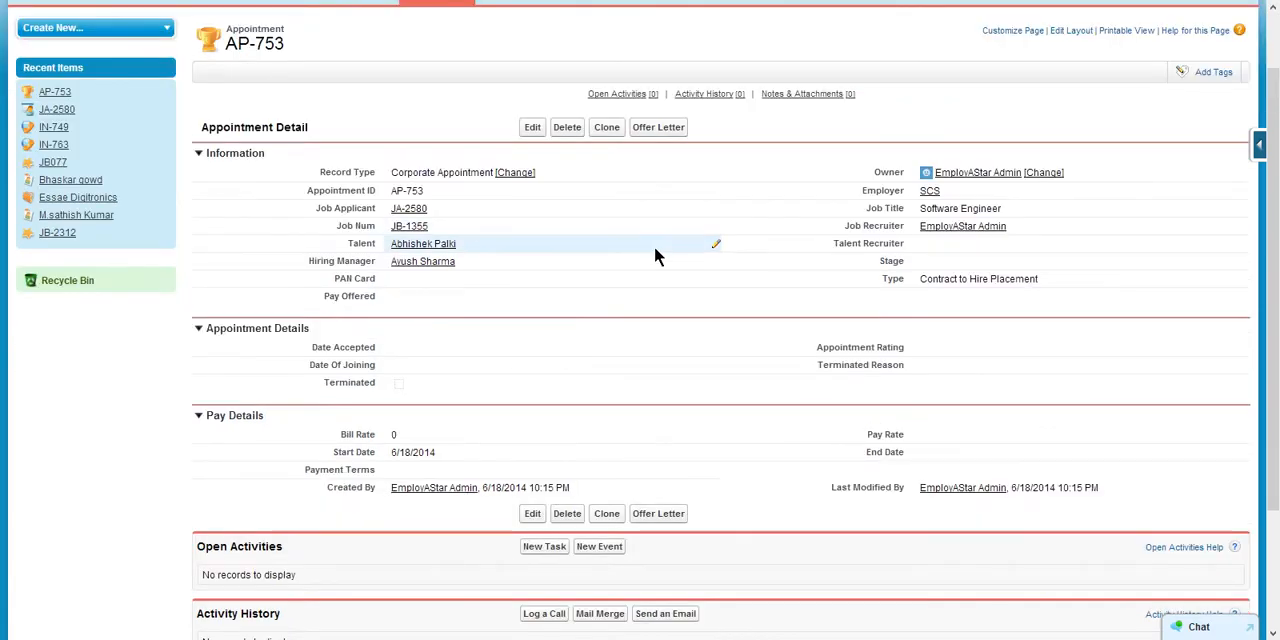
scroll(640, 248, down, 2)
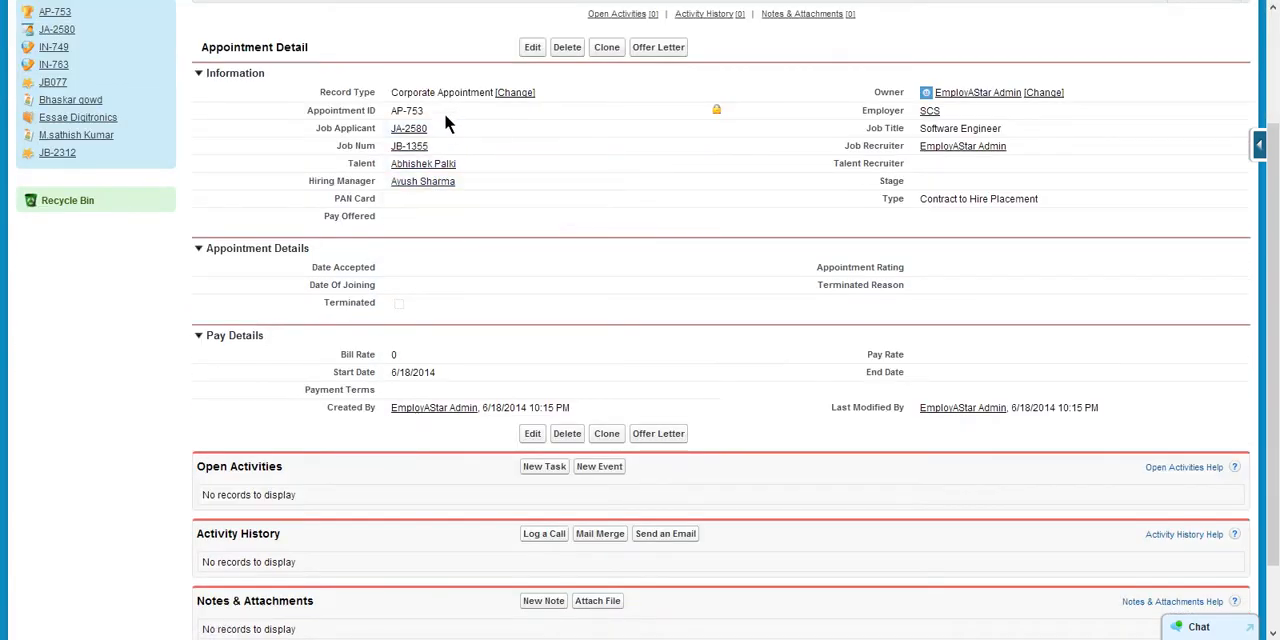
scroll(520, 235, down, 2)
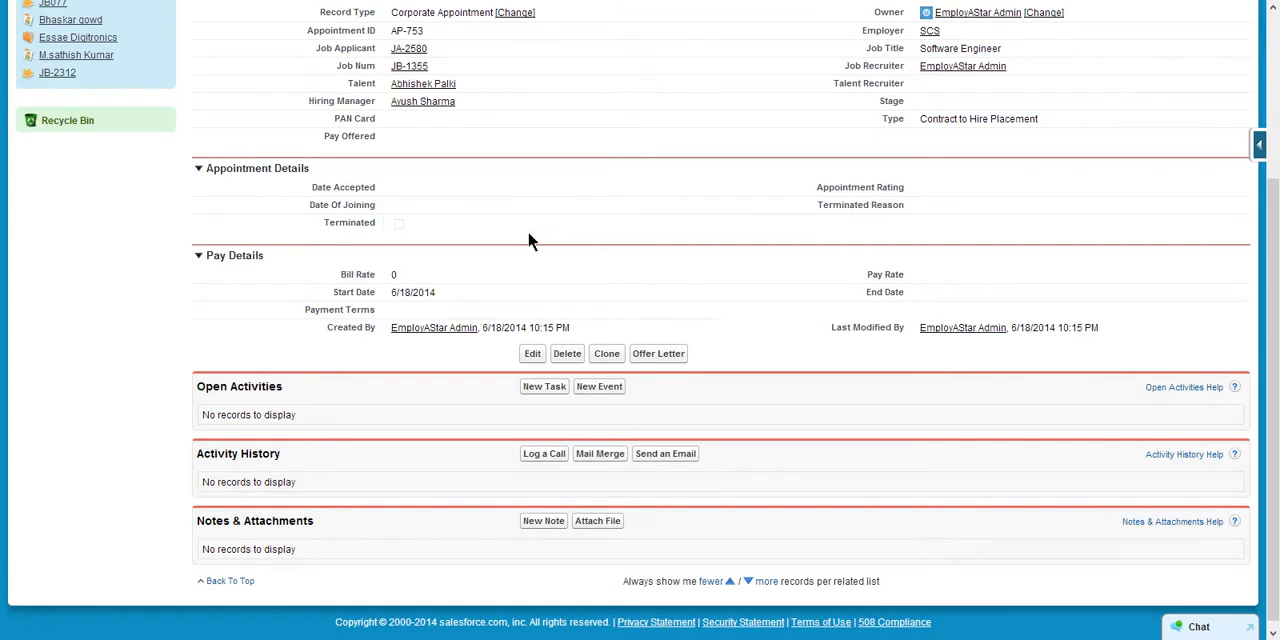
scroll(529, 240, up, 4)
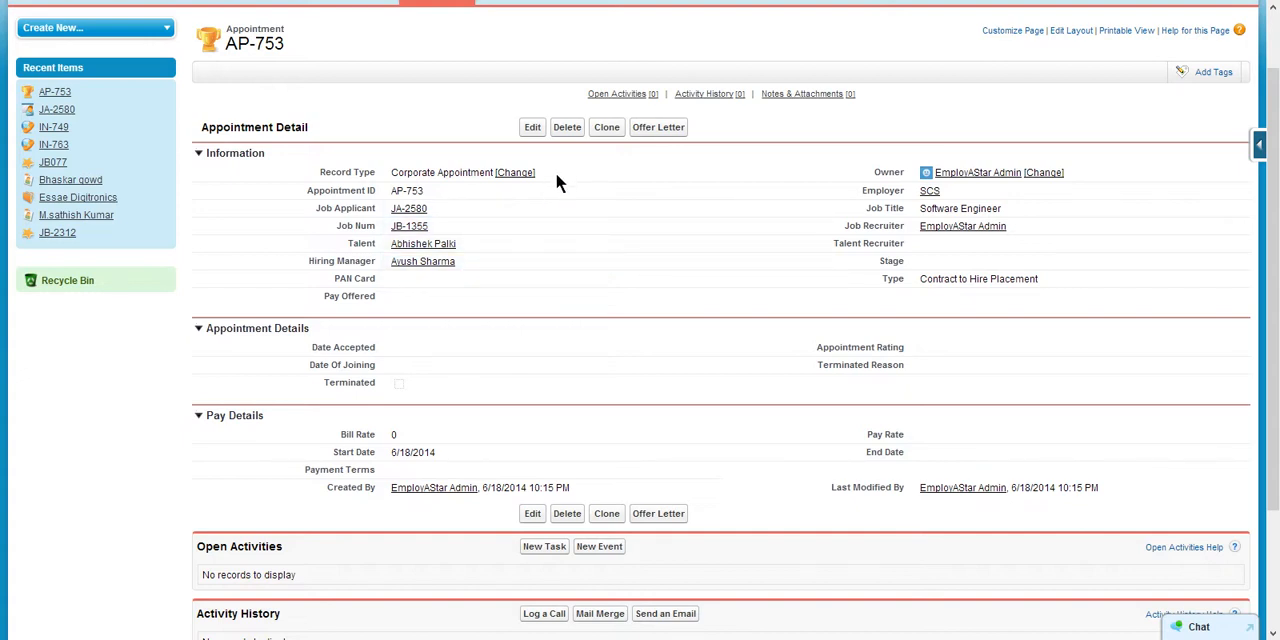
click(650, 128)
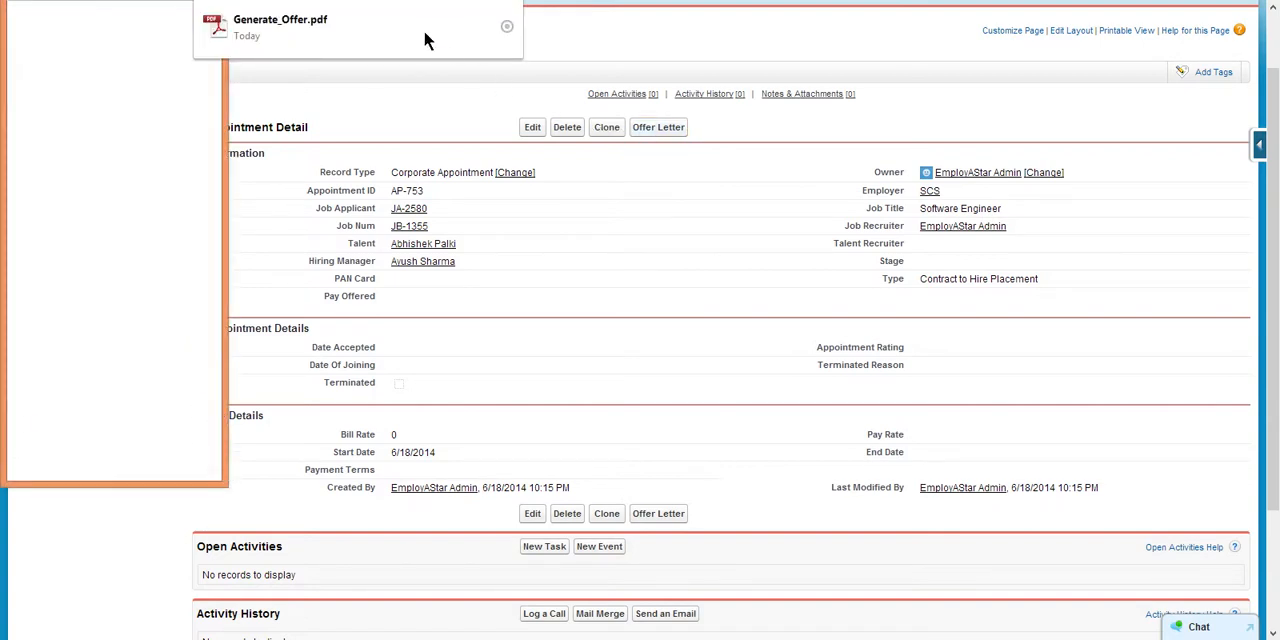
click(424, 38)
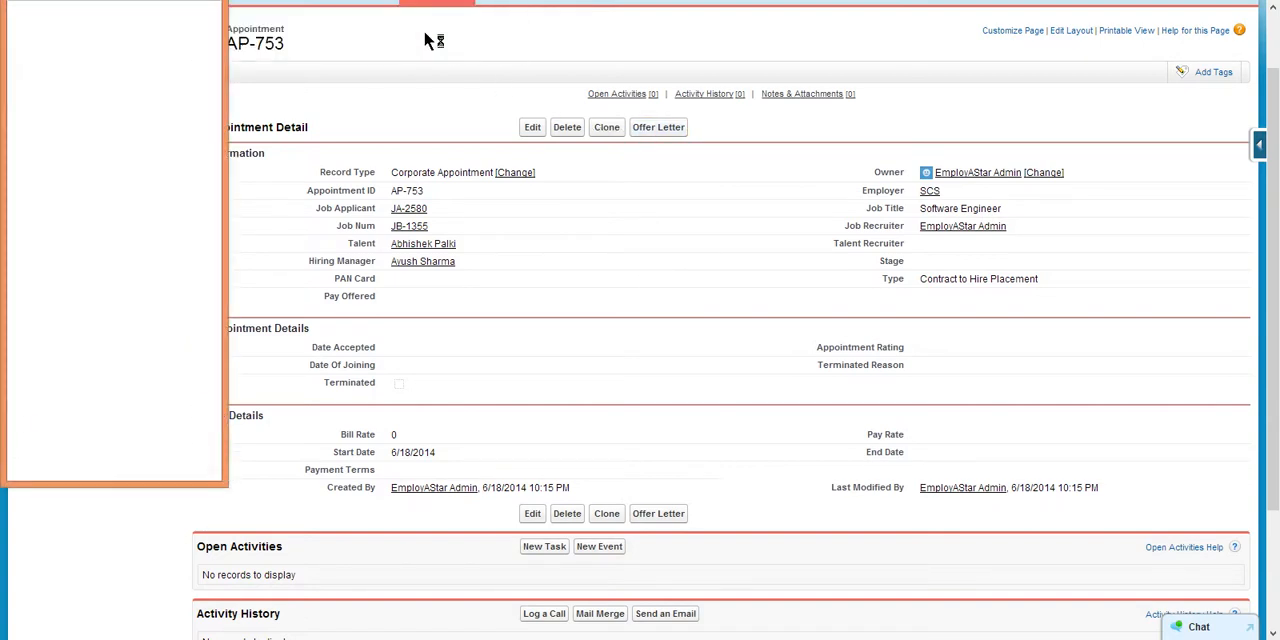
- Review the offer letter's addressee, post, company, salary, required documents and acceptance section, and close the PDF
scroll(542, 145, down, 5)
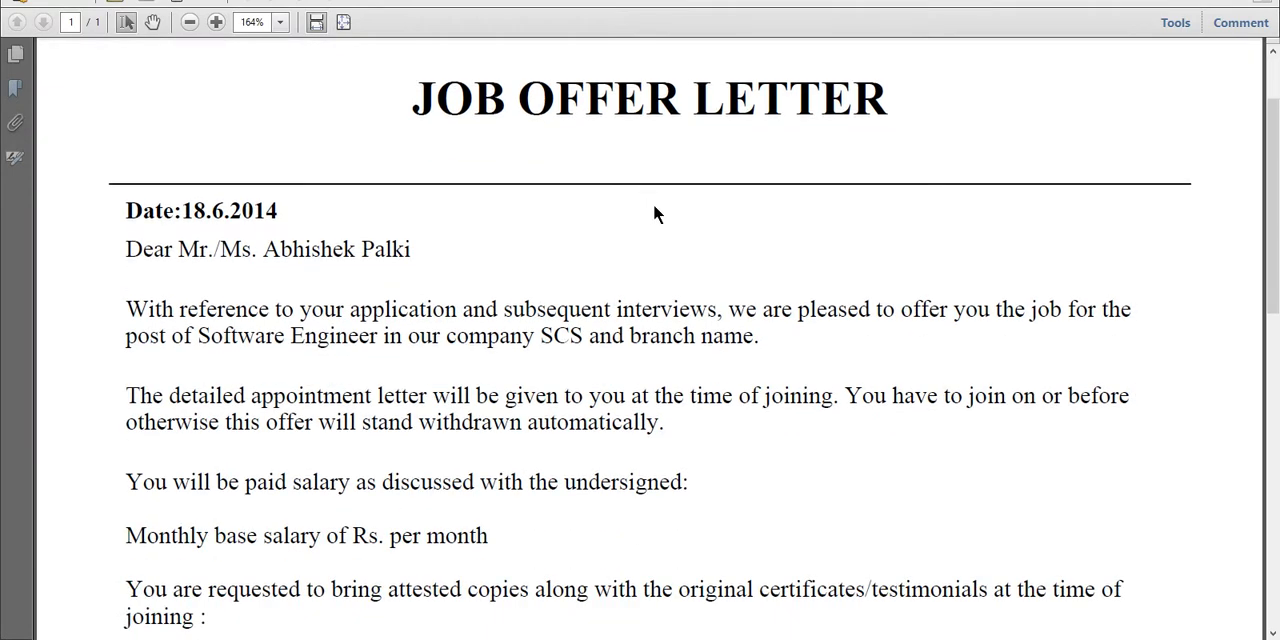
scroll(655, 205, down, 5)
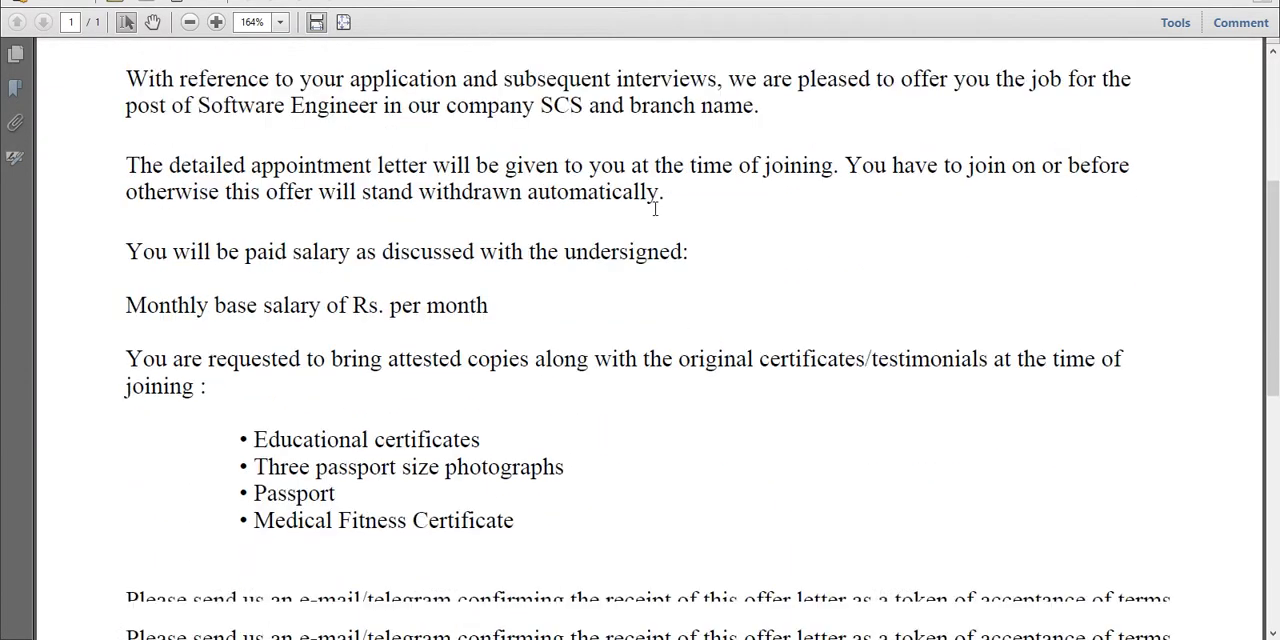
scroll(655, 209, up, 5)
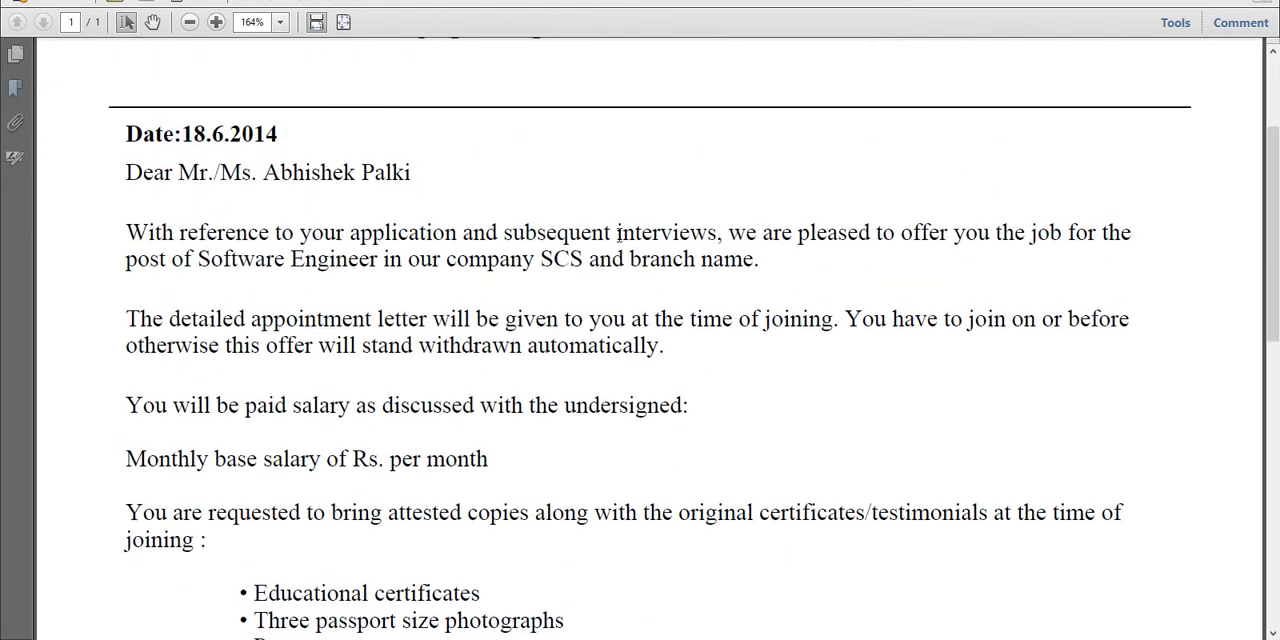
drag(263, 172, 411, 173)
click(575, 190)
drag(191, 259, 365, 253)
drag(536, 259, 582, 259)
scroll(565, 275, down, 2)
click(568, 278)
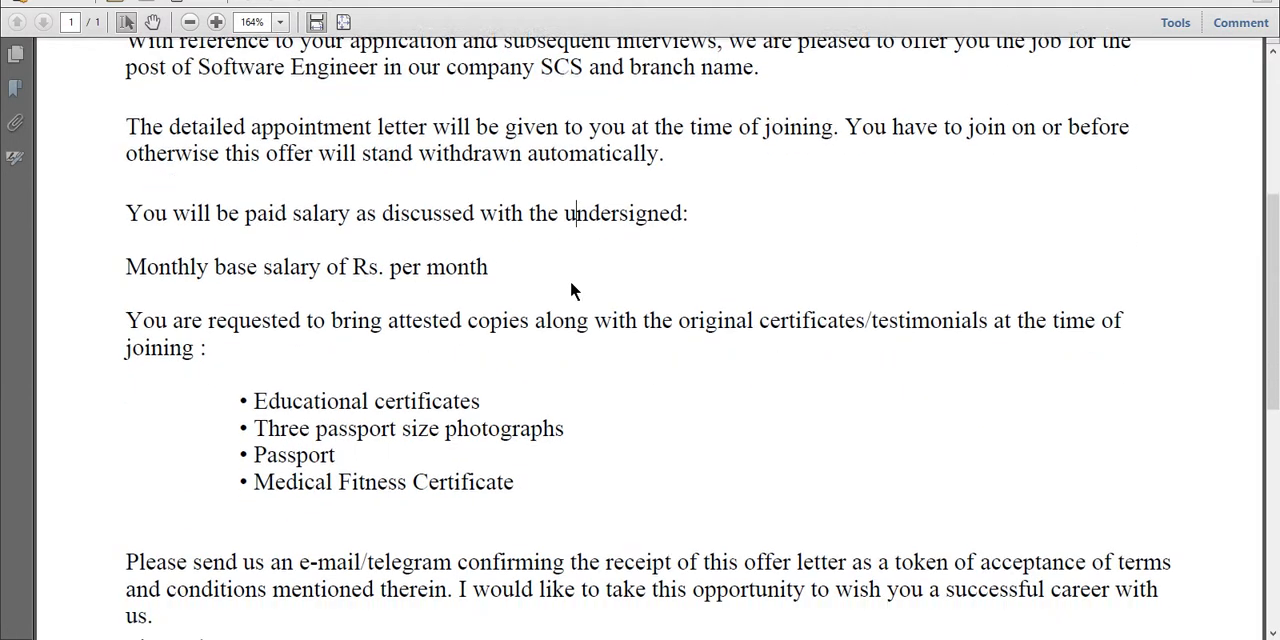
scroll(570, 280, down, 2)
scroll(252, 292, down, 1)
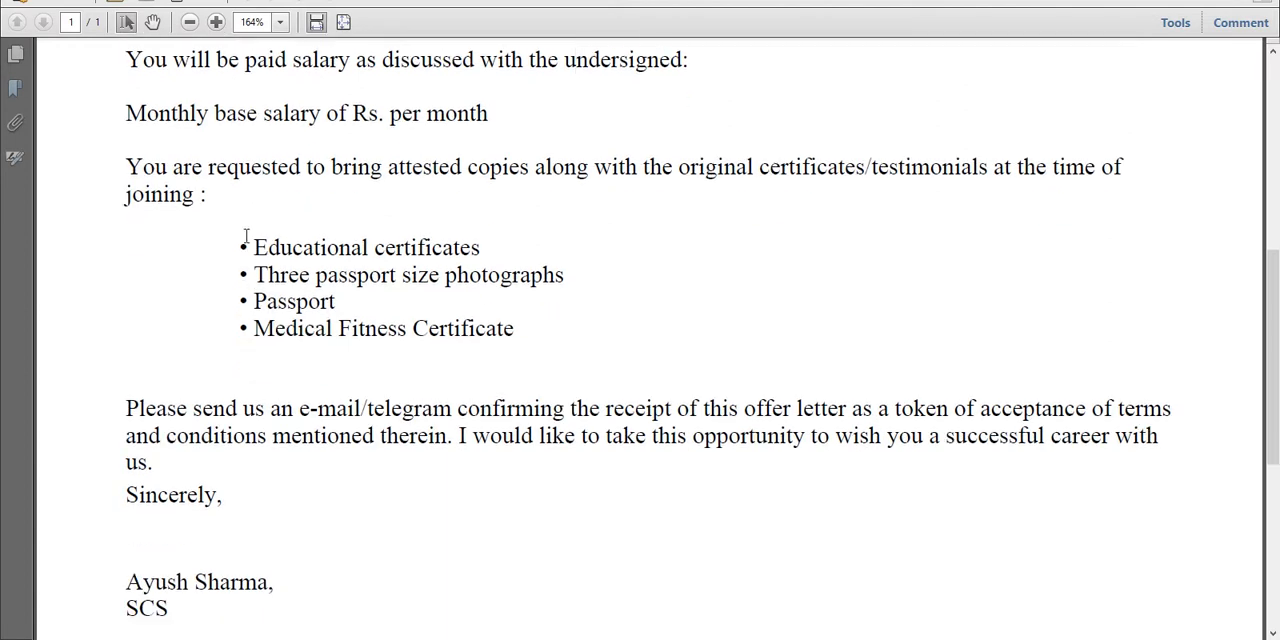
scroll(243, 233, down, 2)
scroll(243, 233, down, 2)
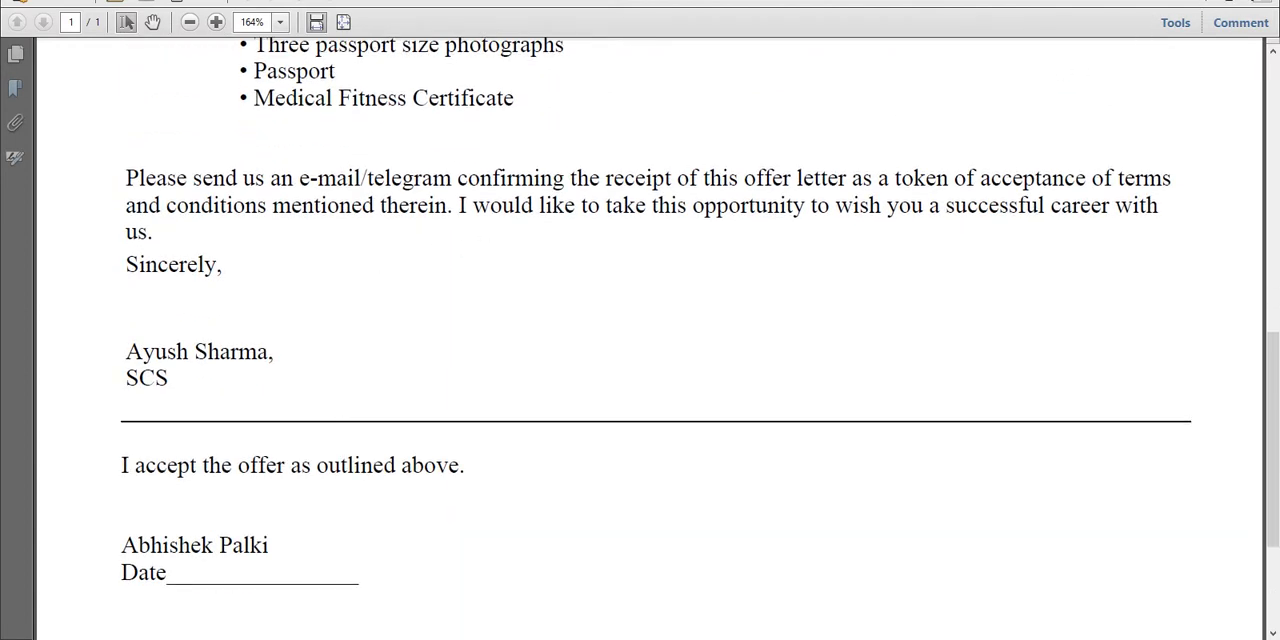
click(1160, 1)
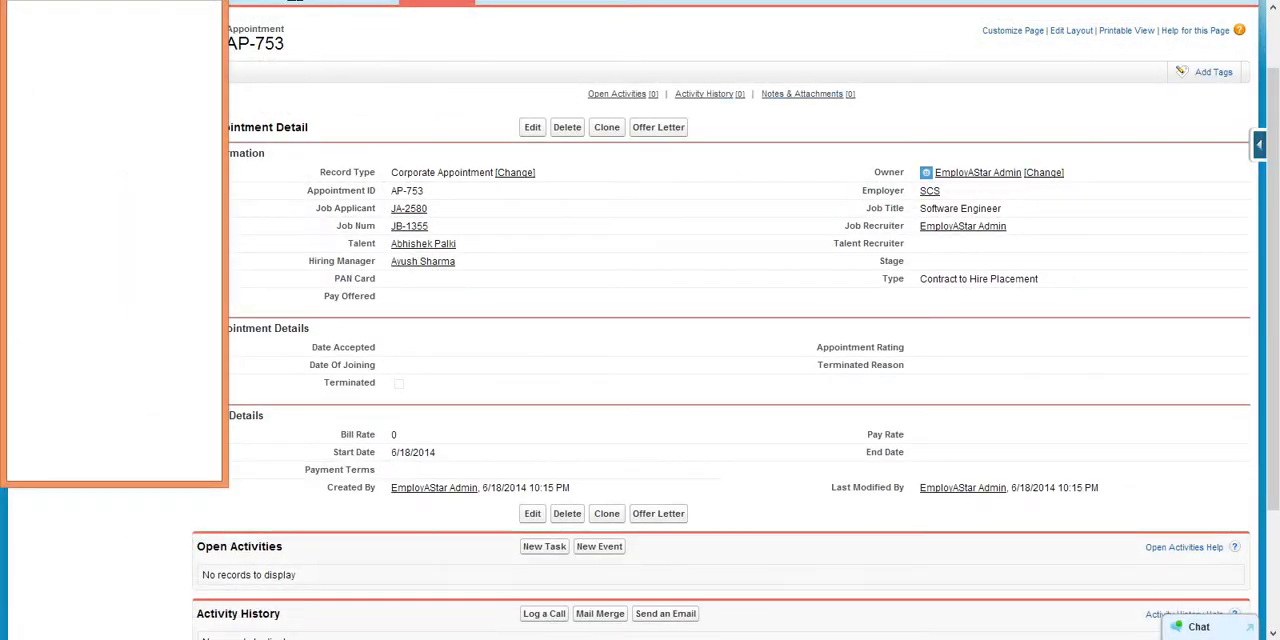
- Run a Smart Search for candidates whose Key Skillsets field contains "sales"
scroll(488, 145, up, 2)
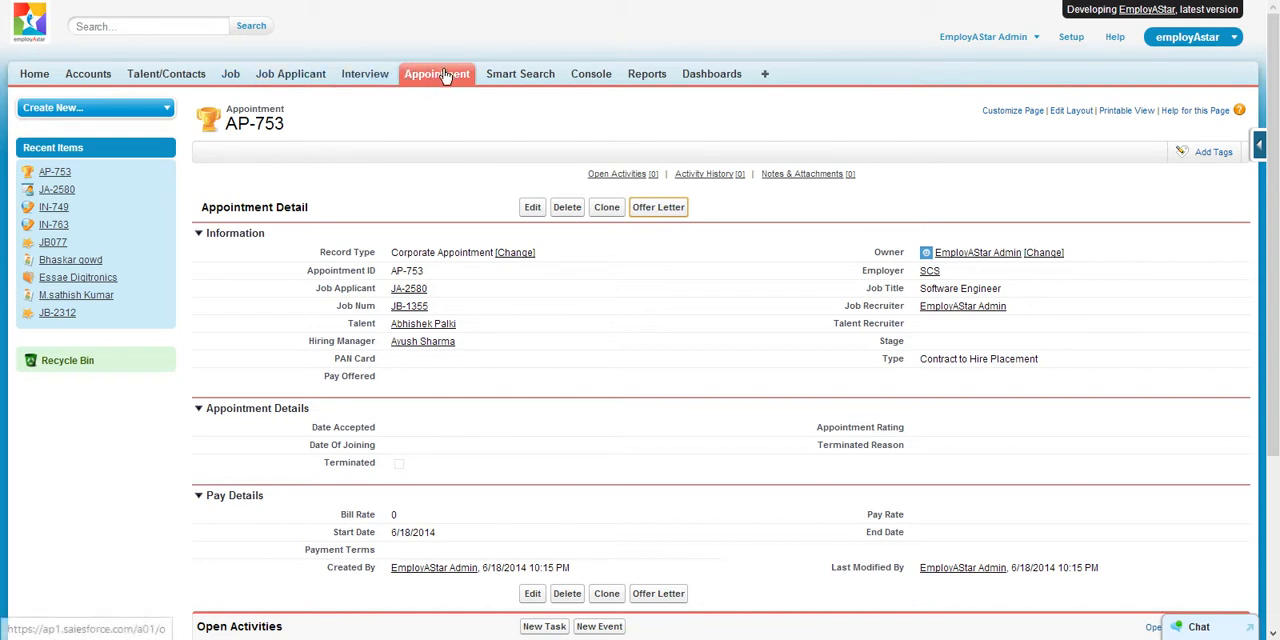
click(506, 82)
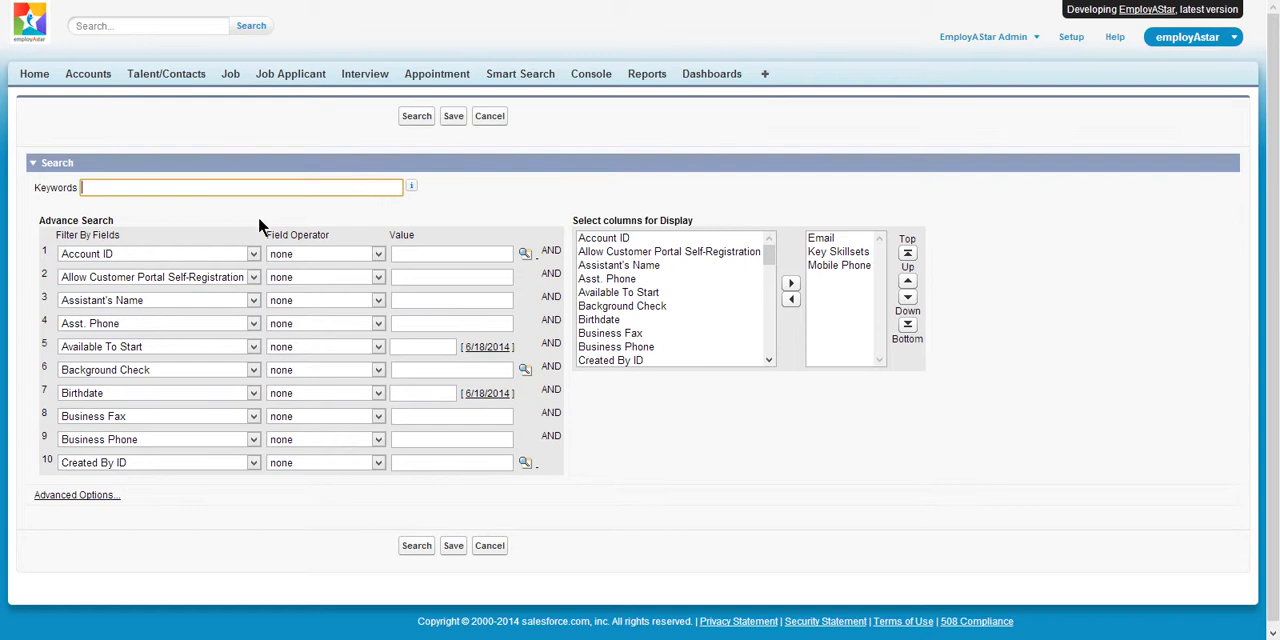
click(253, 253)
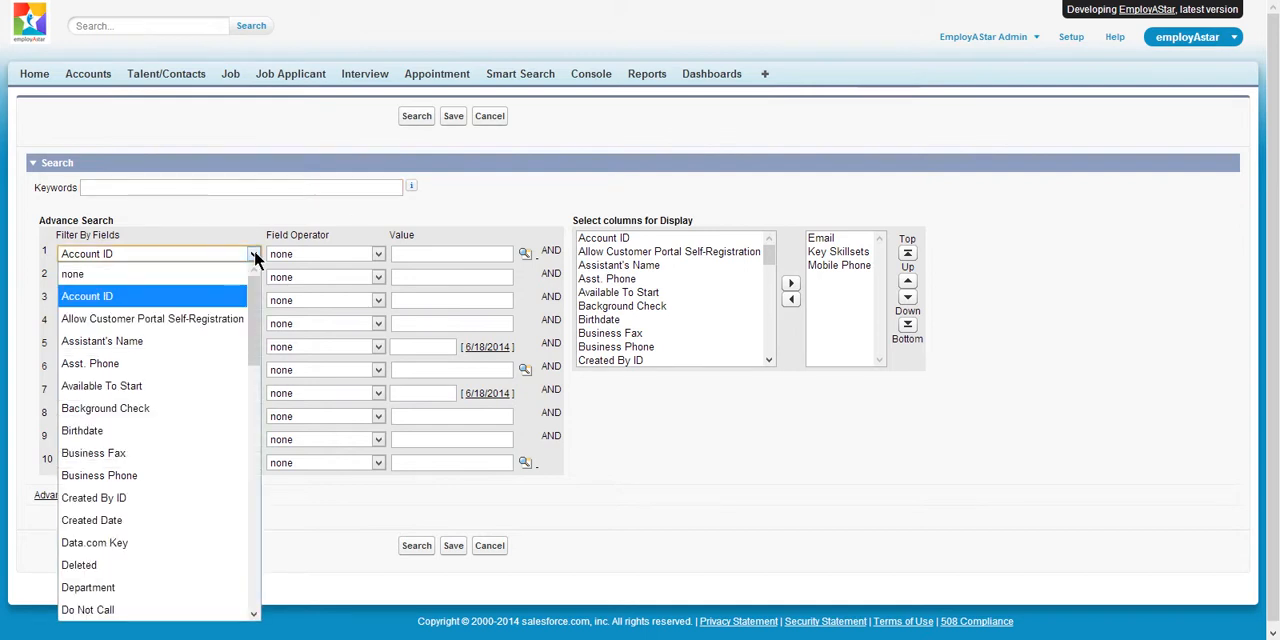
key(k)
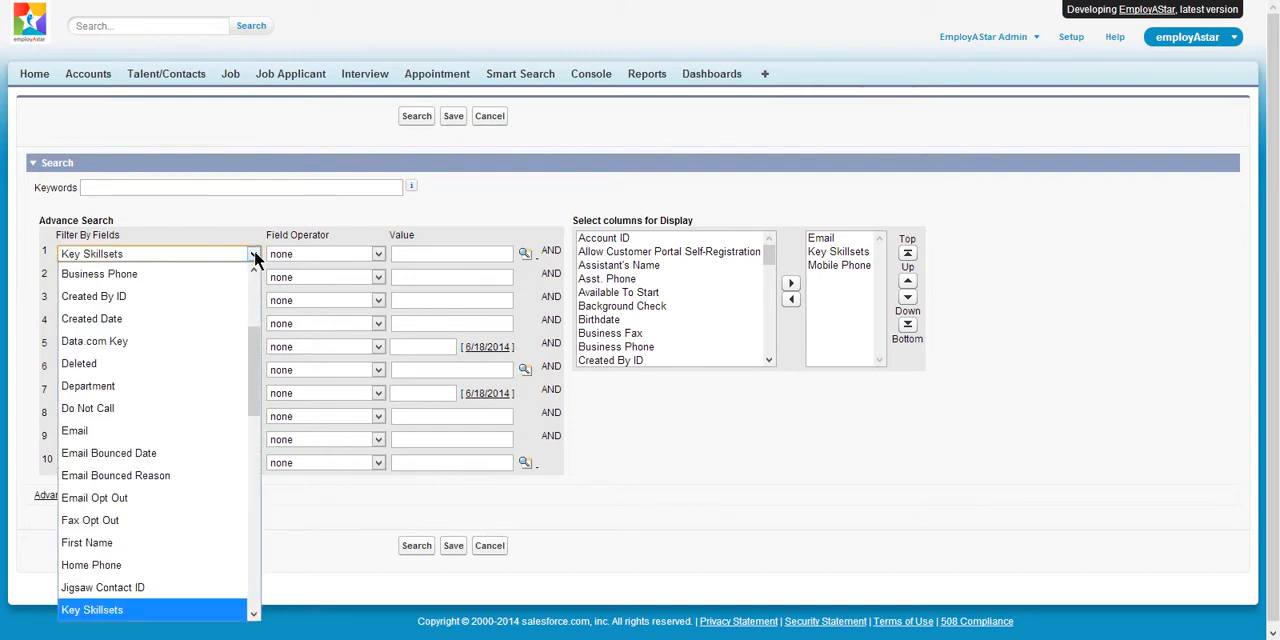
click(773, 423)
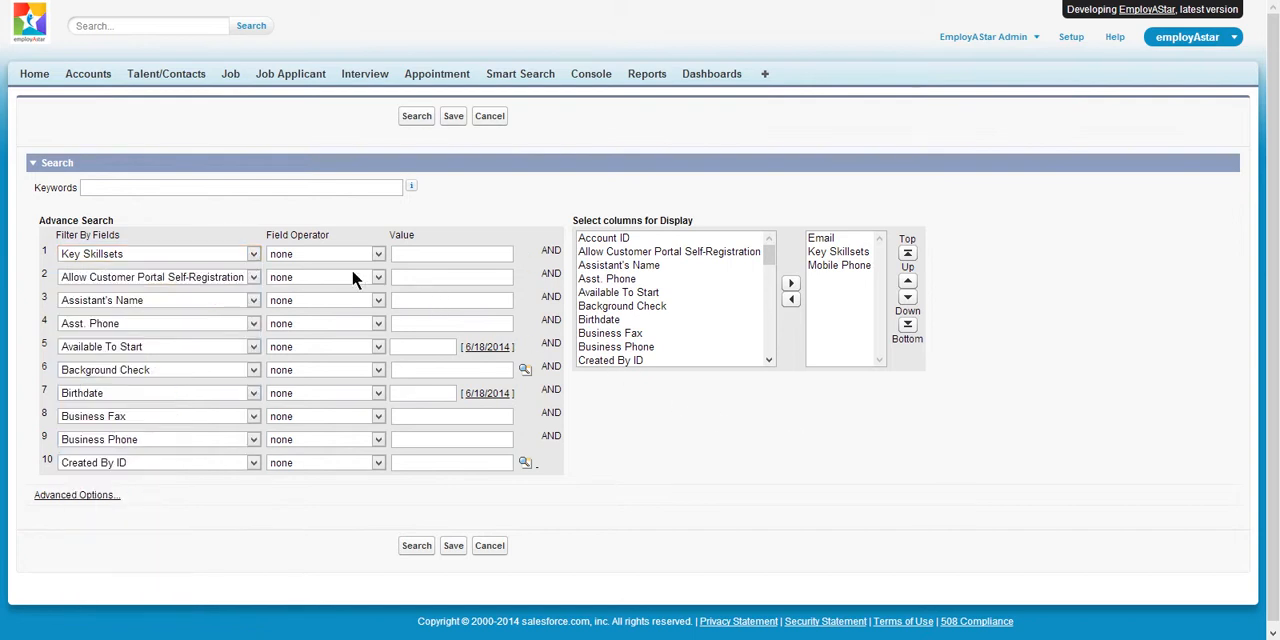
click(376, 255)
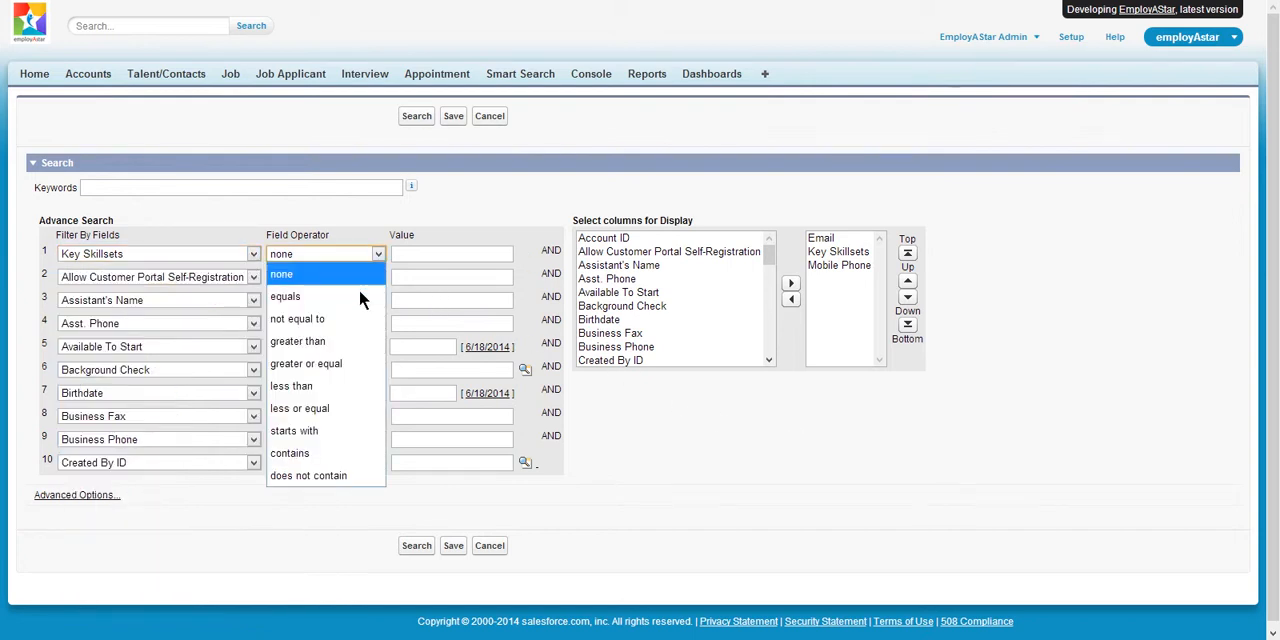
click(311, 455)
click(402, 254)
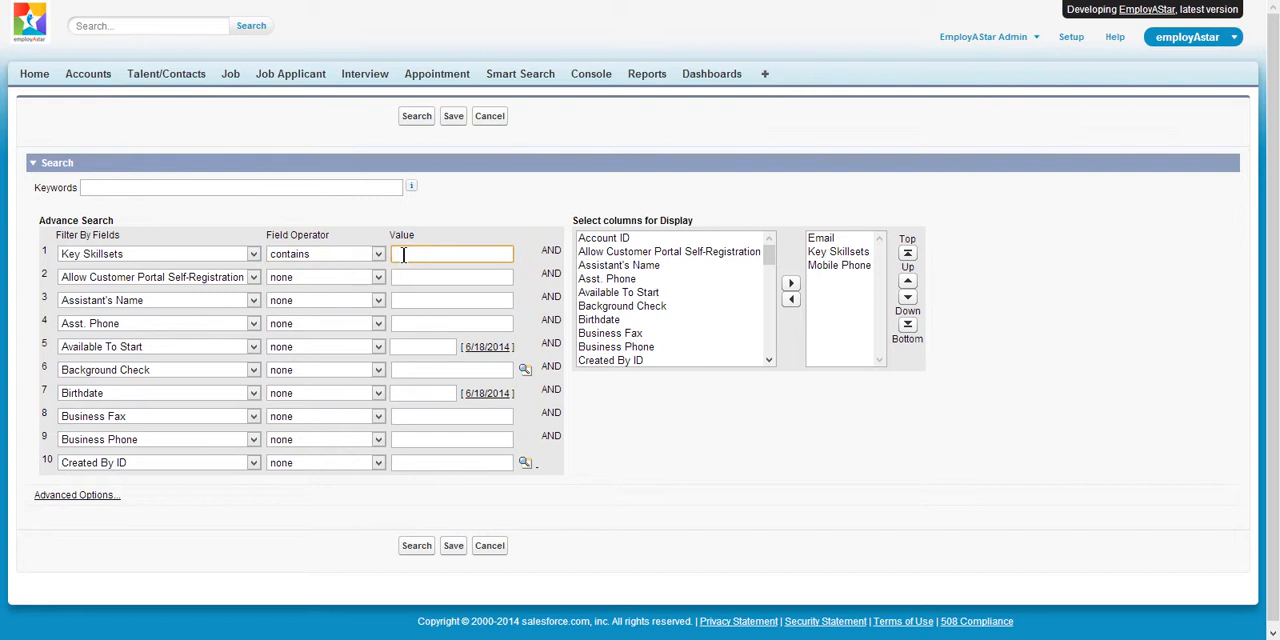
text(sales)
click(416, 548)
scroll(416, 550, down, 5)
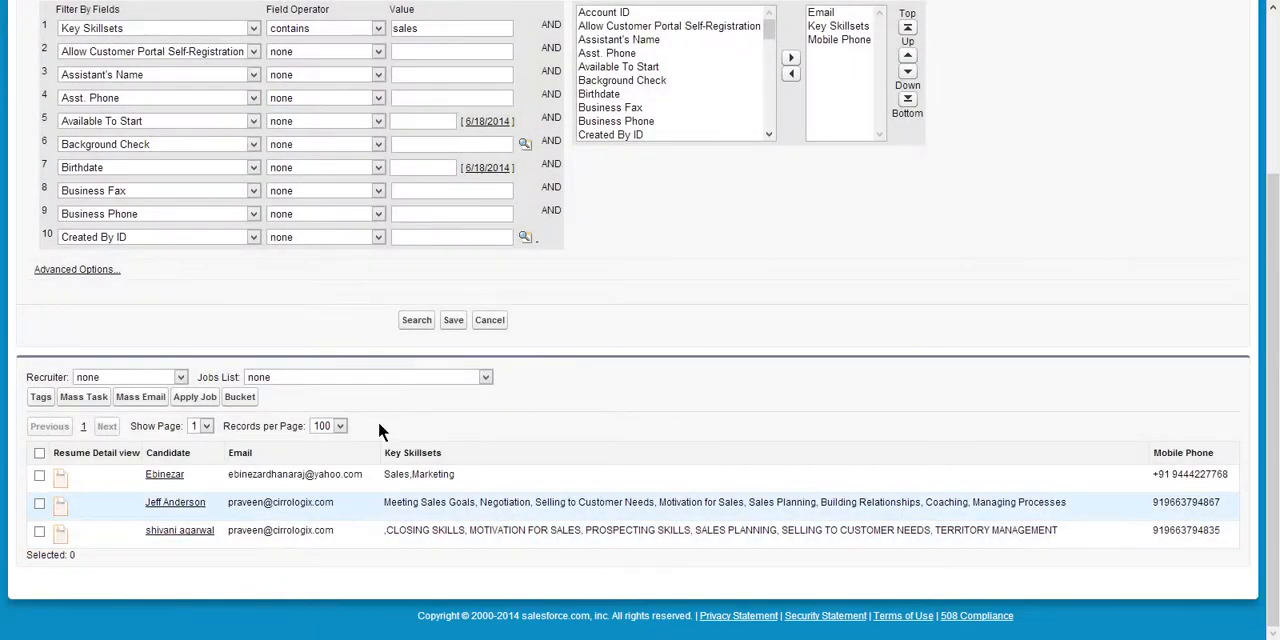
- Check the search criteria against the results and select every candidate in the results list
scroll(491, 141, up, 3)
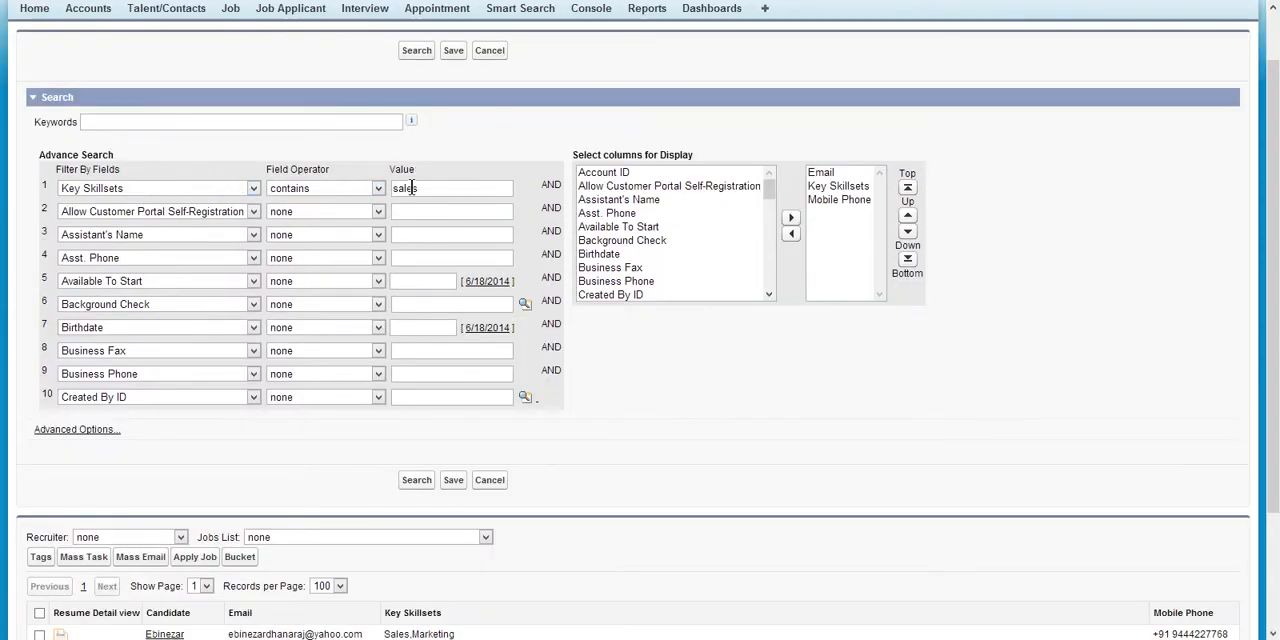
scroll(665, 290, down, 4)
scroll(660, 390, down, 3)
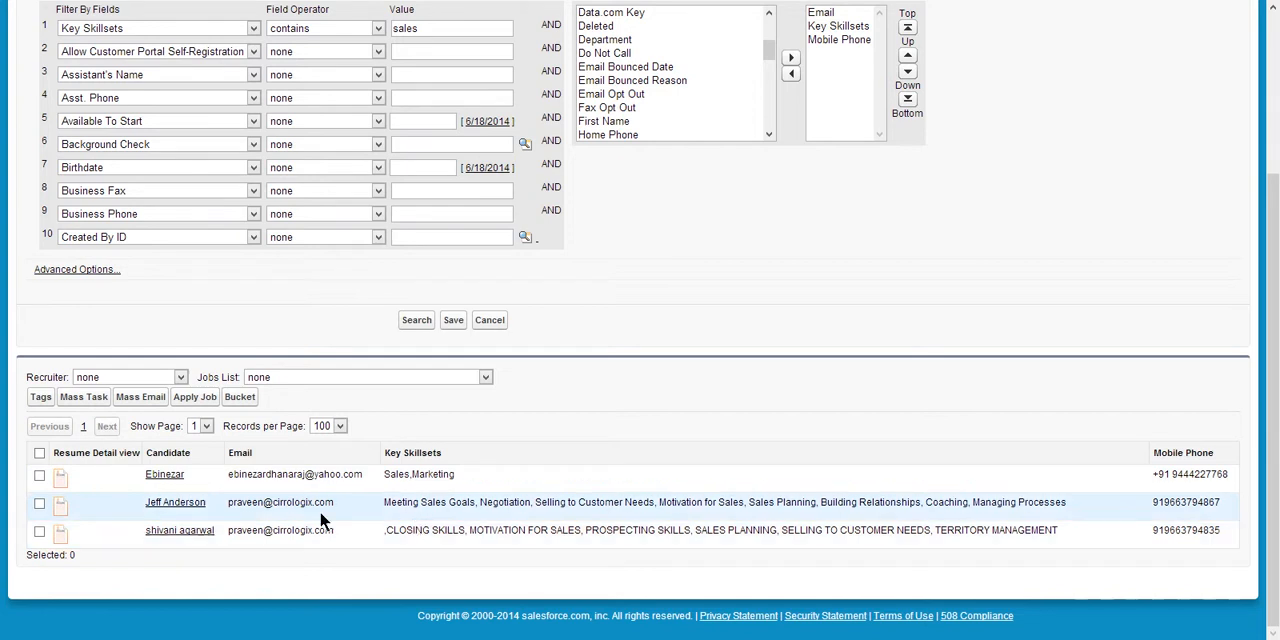
click(38, 474)
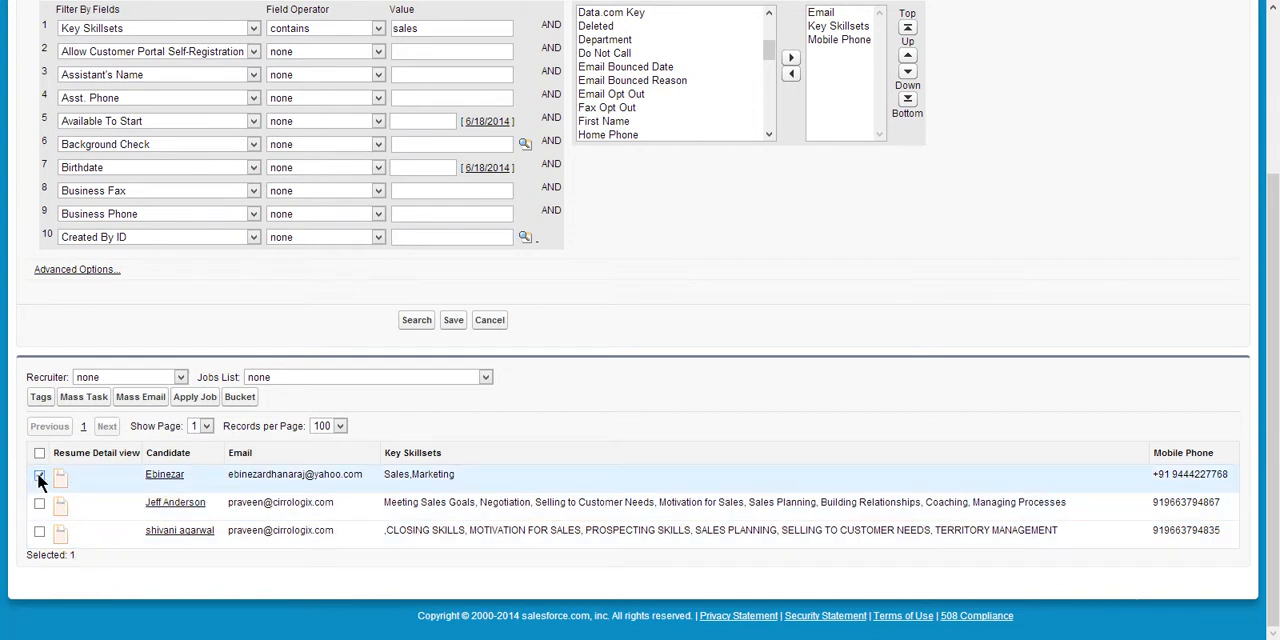
click(39, 503)
click(40, 531)
scroll(546, 488, up, 2)
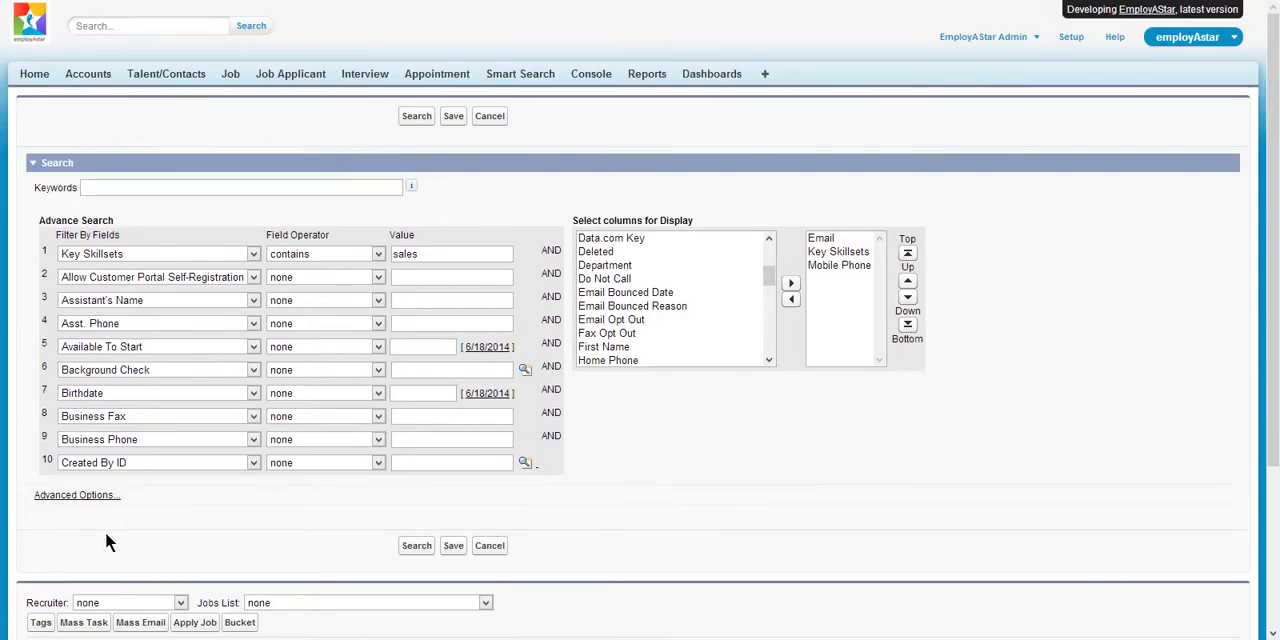
- Show the Smart Search's advanced options and look over the Advanced Filter Conditions example
click(86, 497)
scroll(656, 520, down, 2)
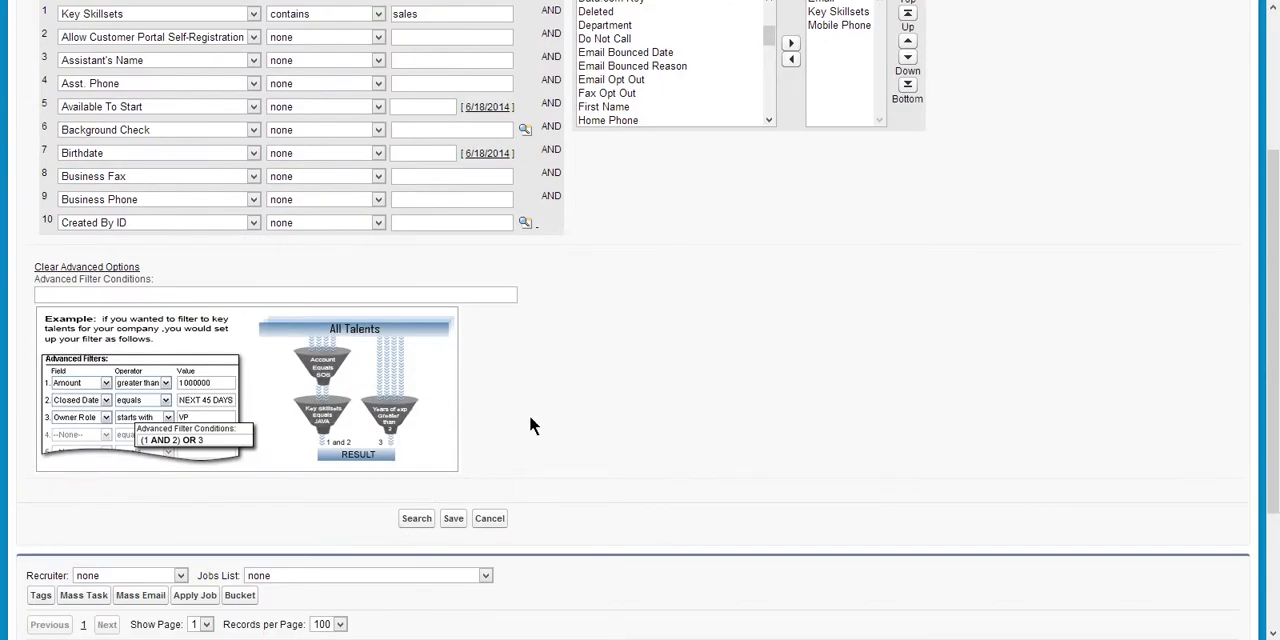
scroll(530, 425, up, 2)
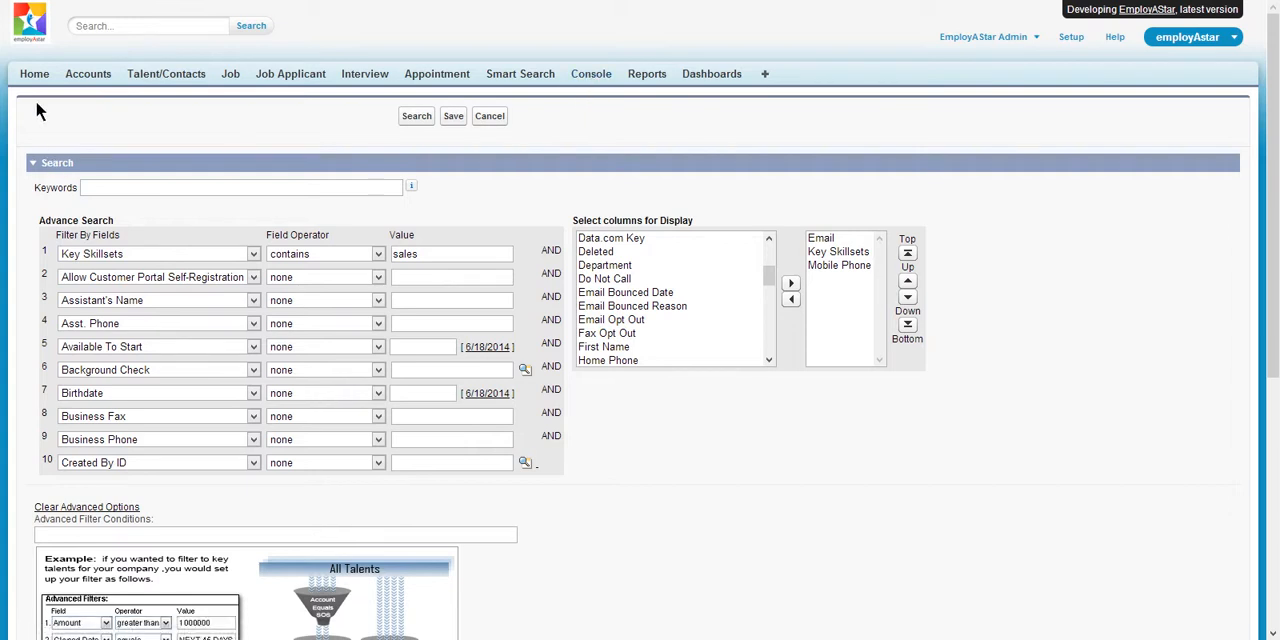
- Return to the home page, open the Console, and display job JB-1355 from the jobs list
click(36, 75)
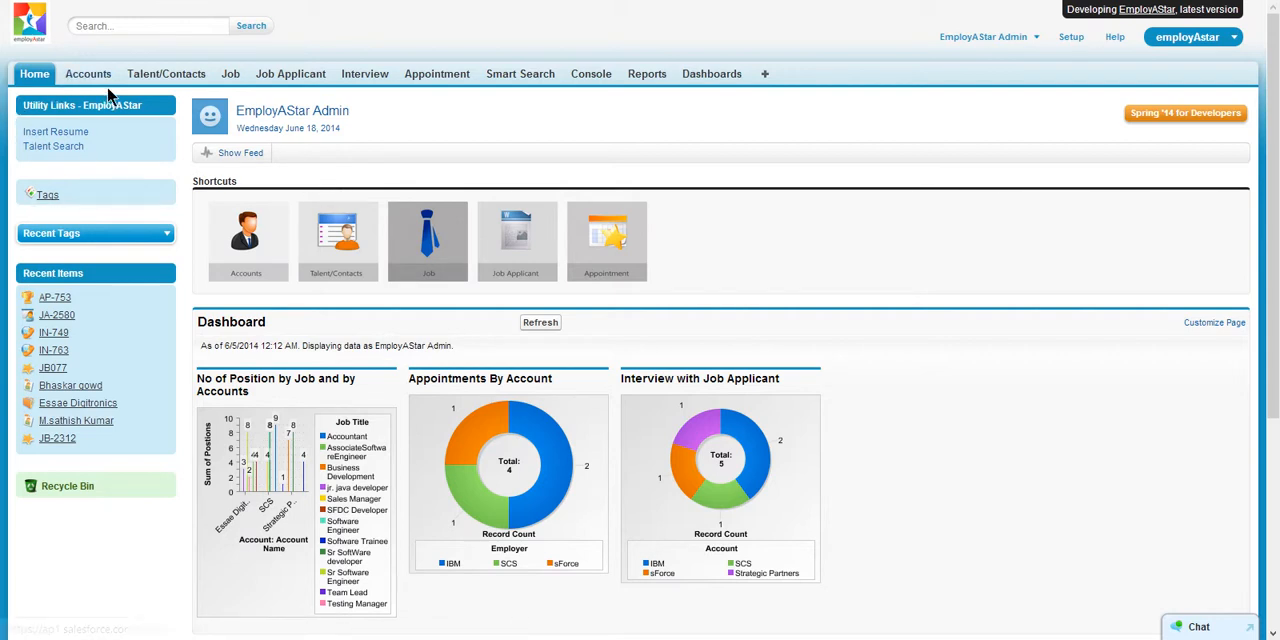
click(592, 78)
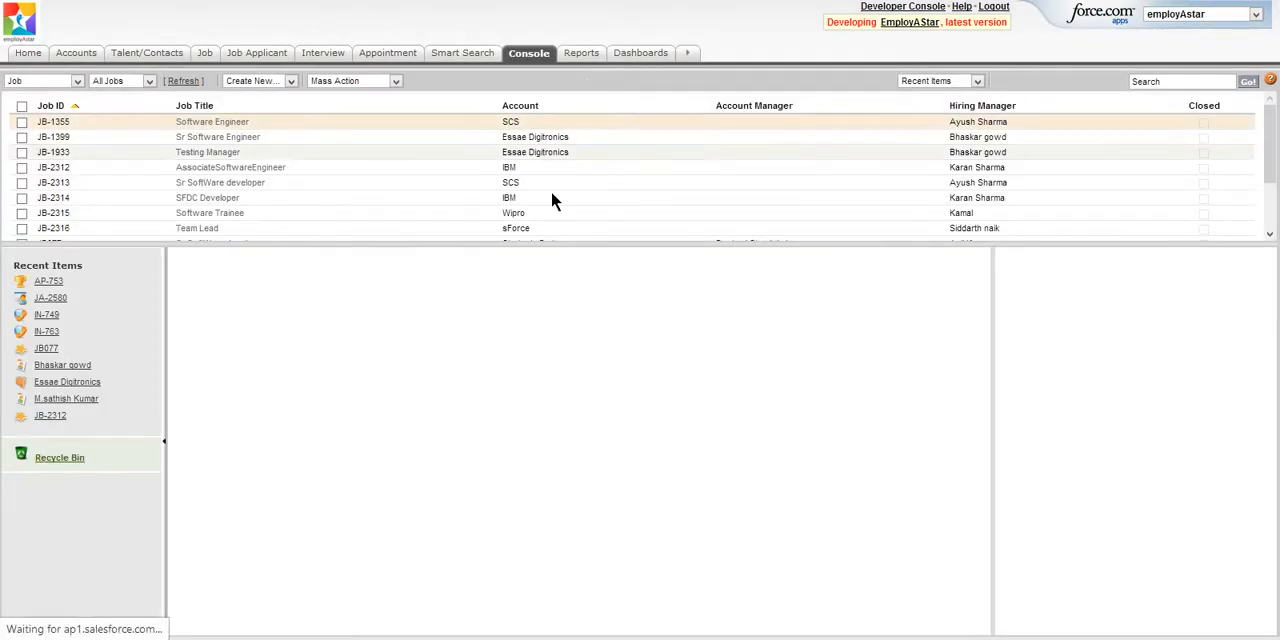
click(54, 122)
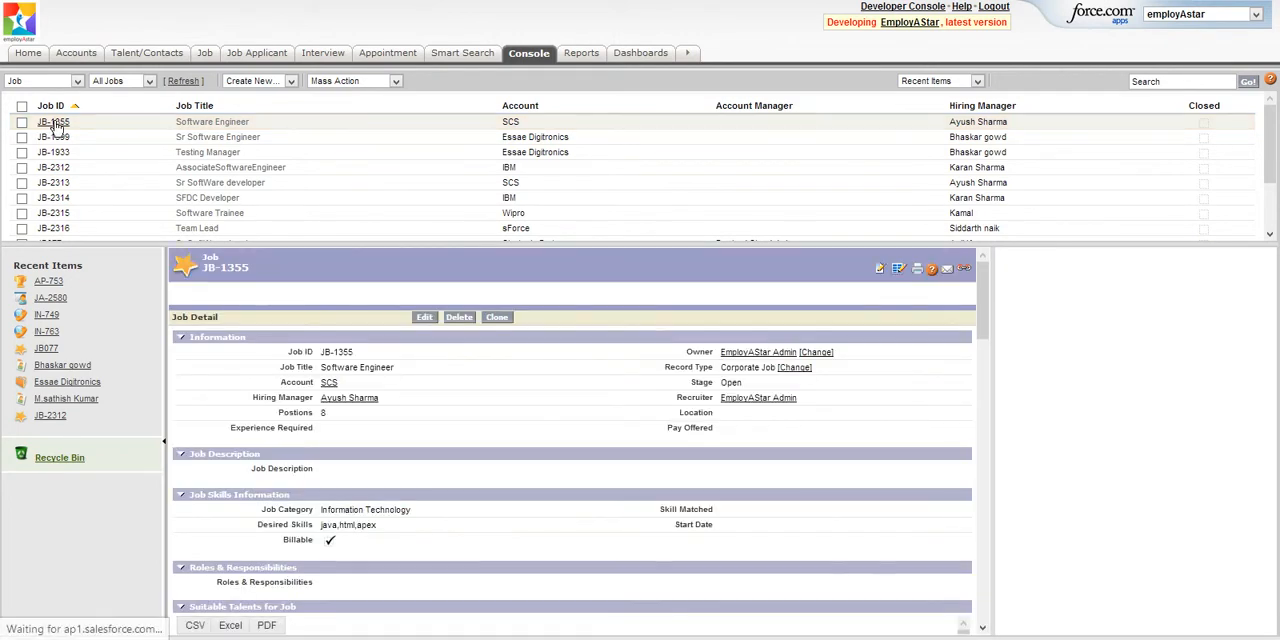
click(54, 123)
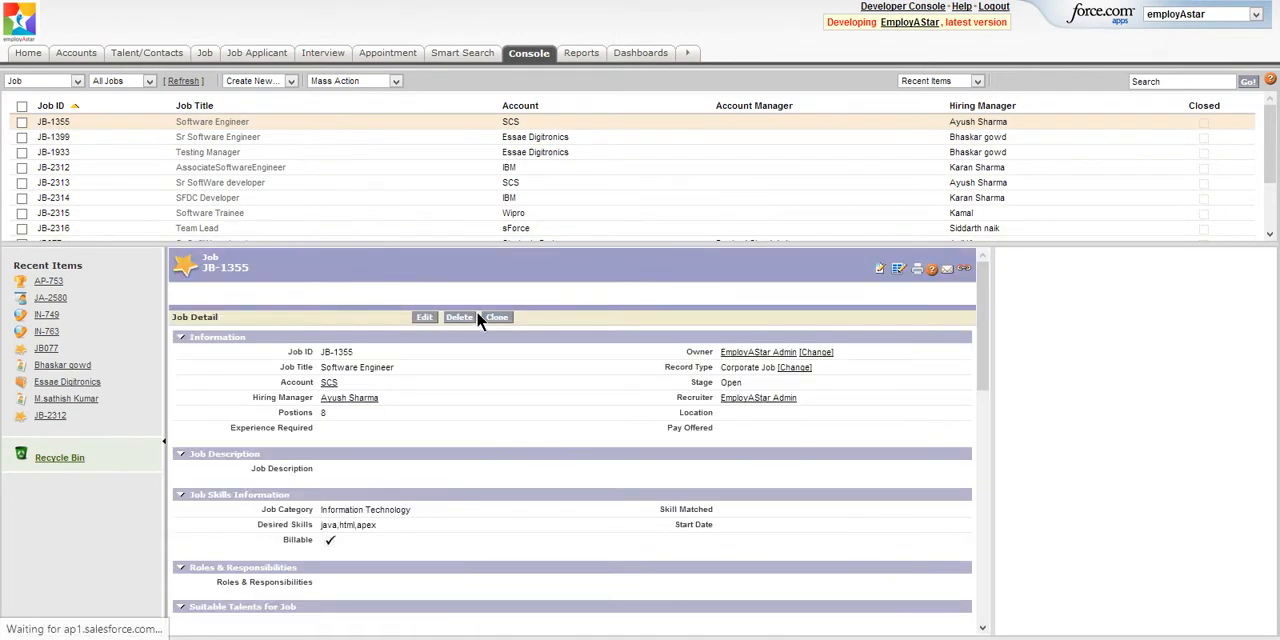
- Review job JB-1355's details in the Console, including its suitable talents and the Recruitment Management applicants
scroll(500, 313, down, 3)
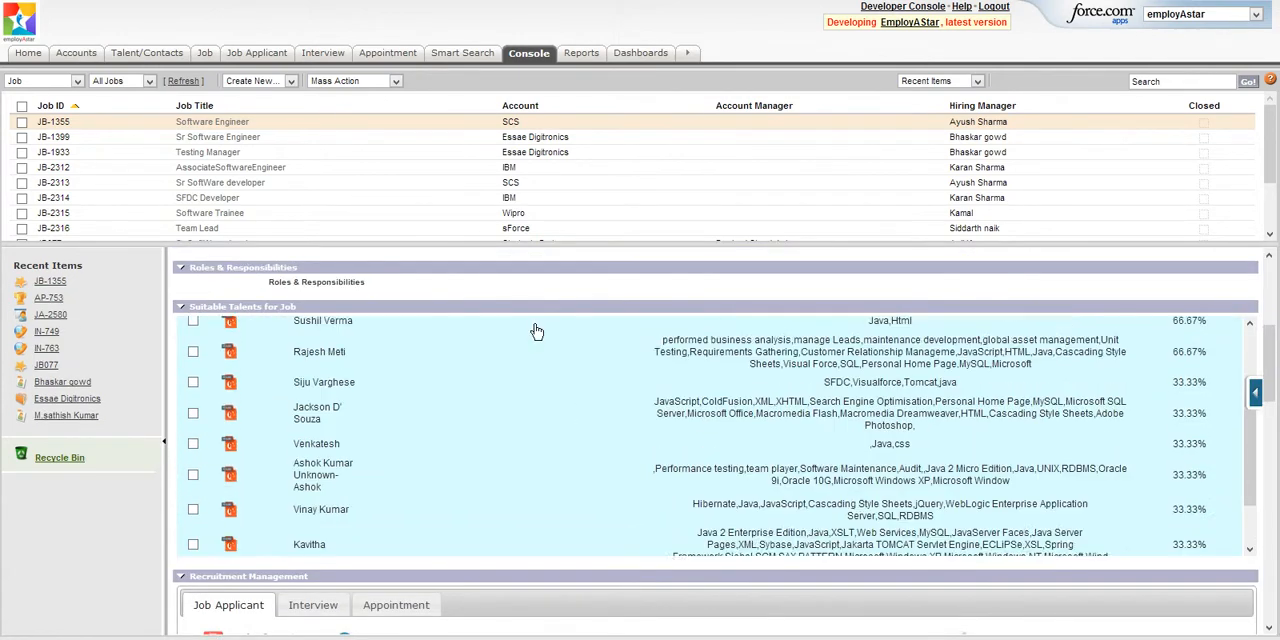
scroll(537, 331, up, 4)
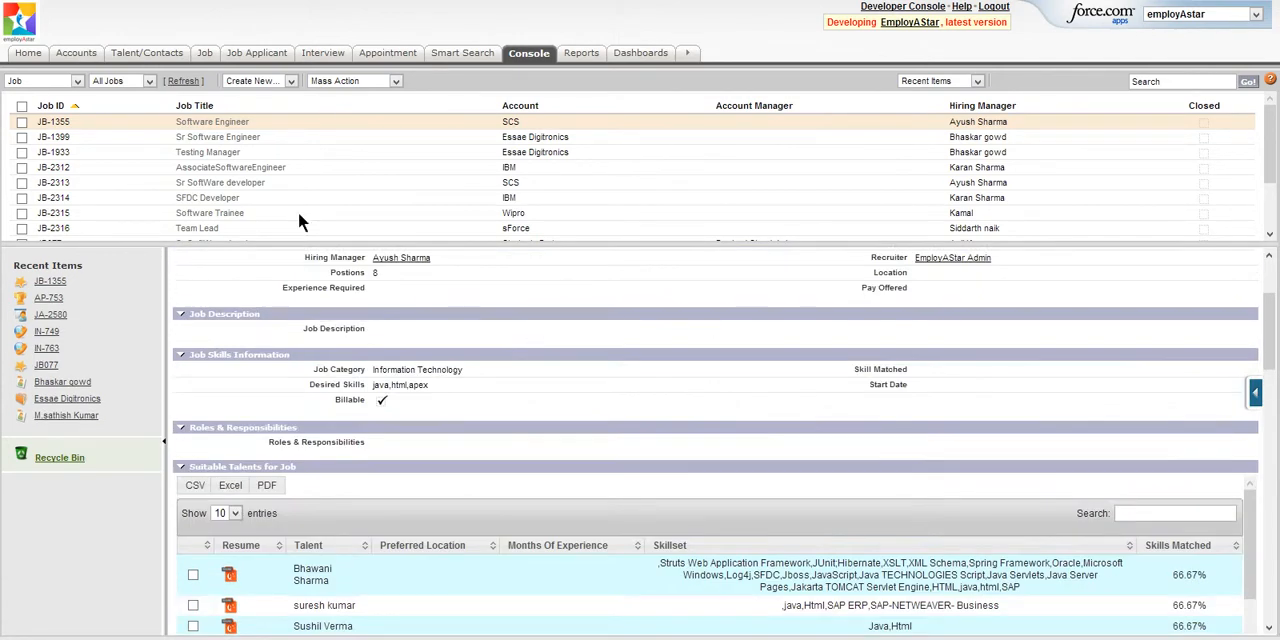
click(53, 122)
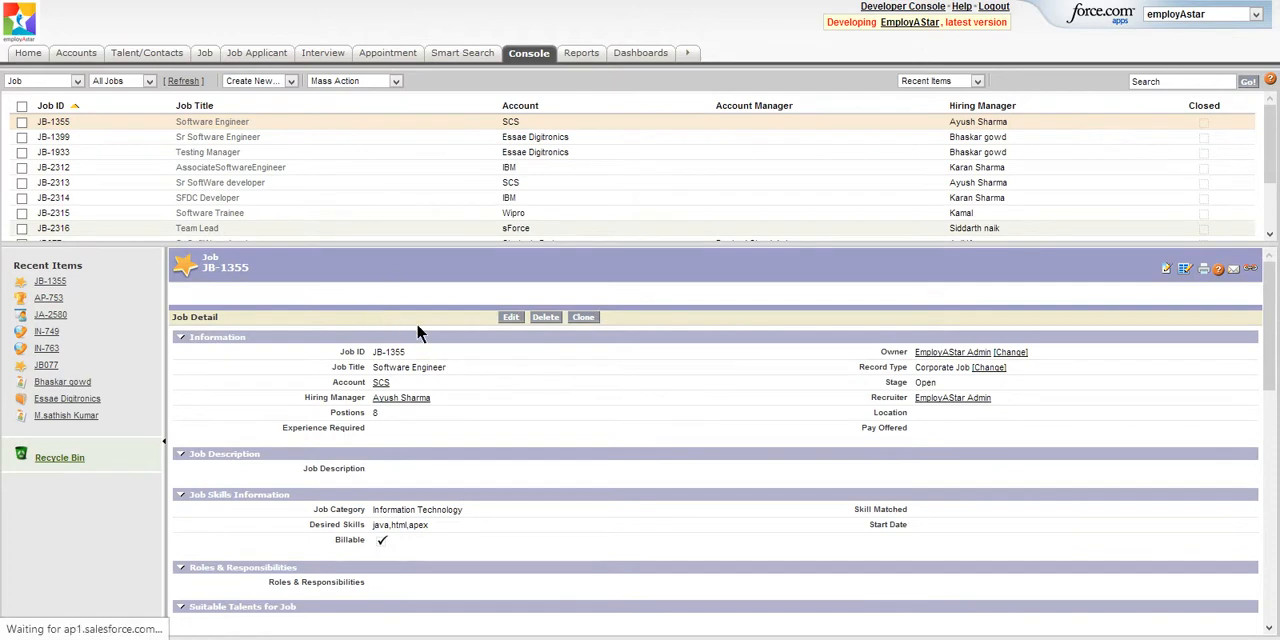
scroll(539, 368, down, 3)
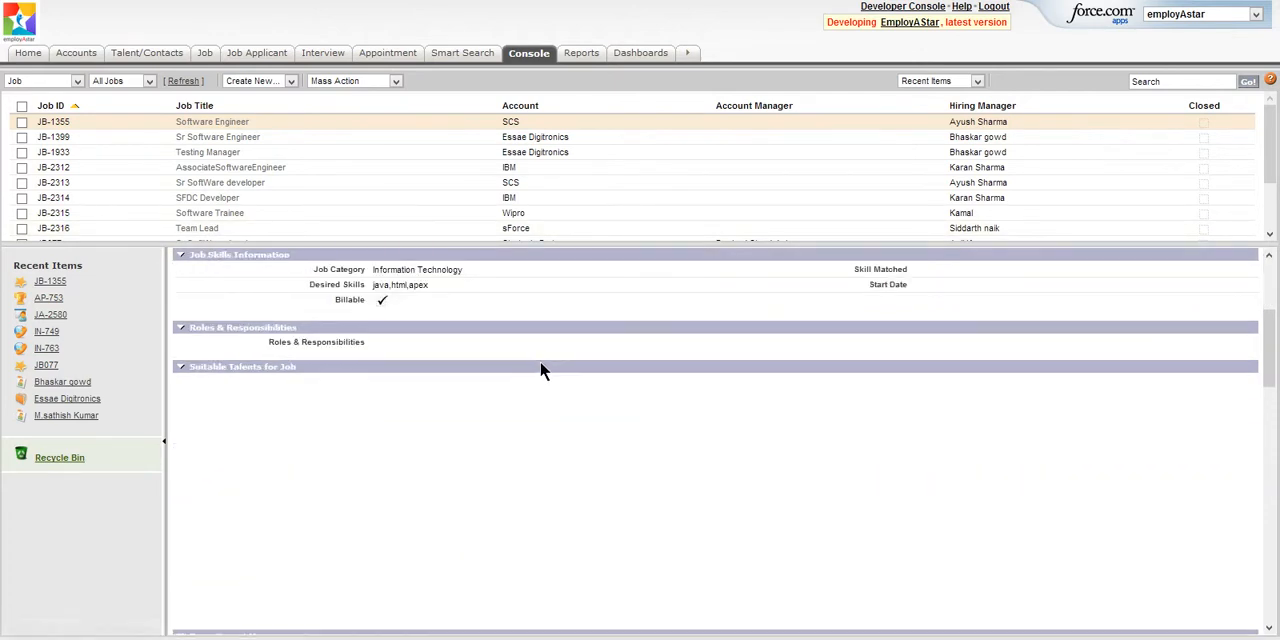
scroll(537, 357, down, 1)
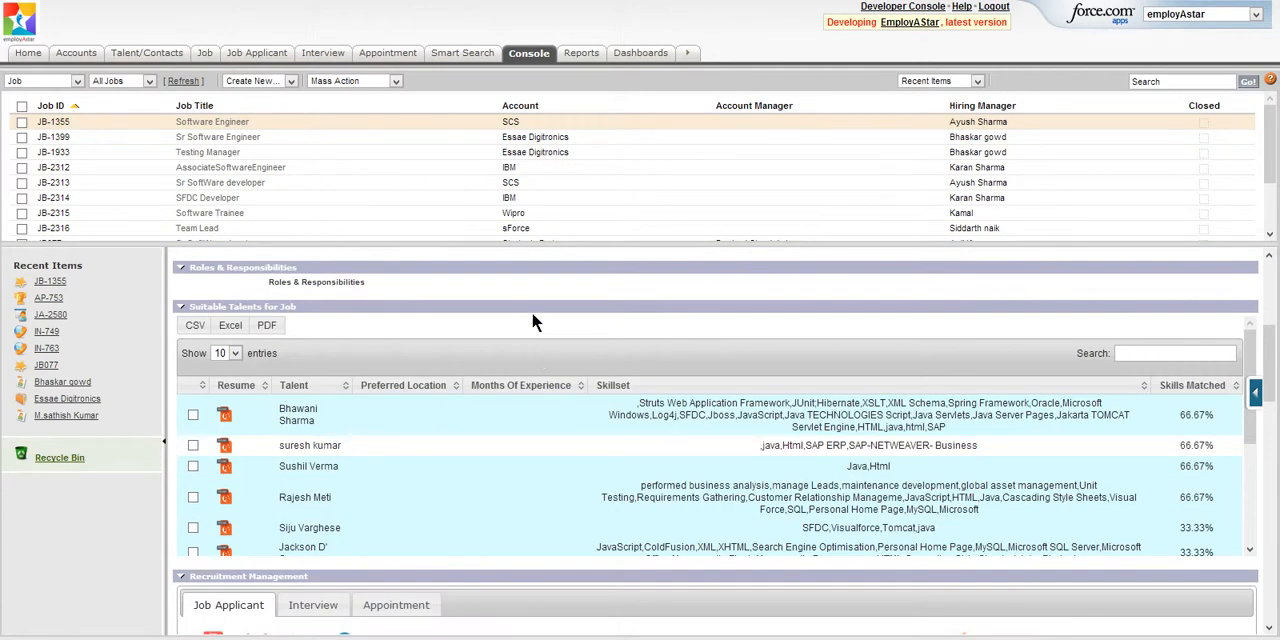
scroll(532, 322, down, 6)
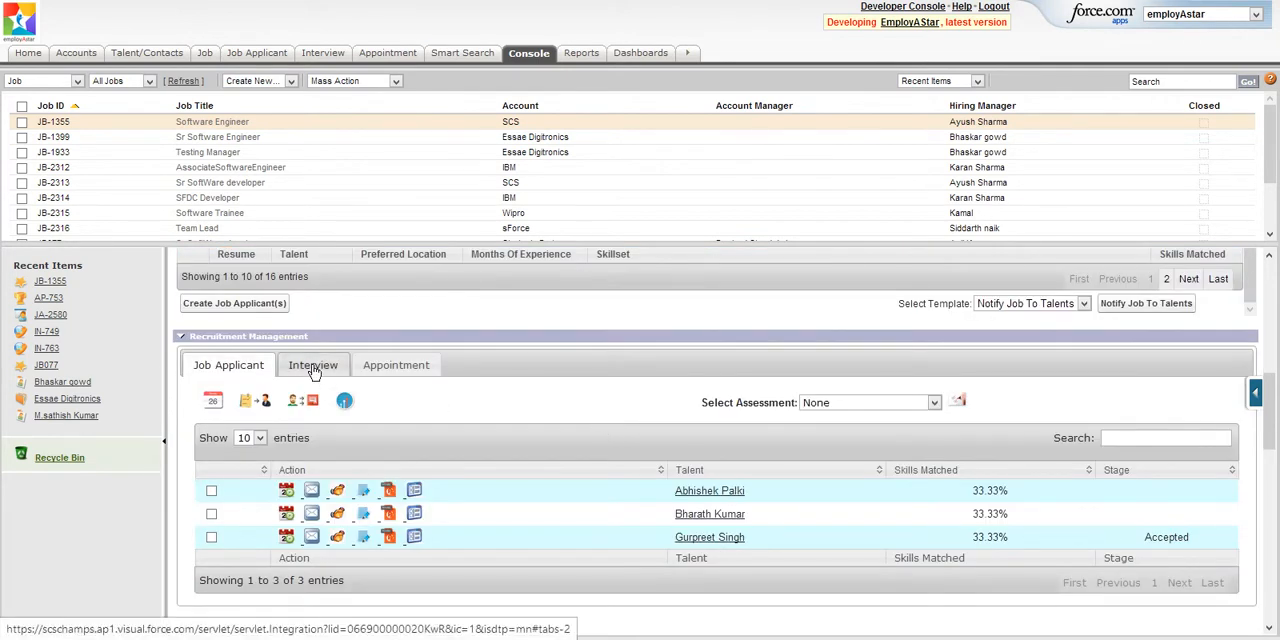
- Show the job's appointments under Recruitment Management and examine its overview charts, job details and related lists
click(382, 368)
scroll(576, 372, down, 5)
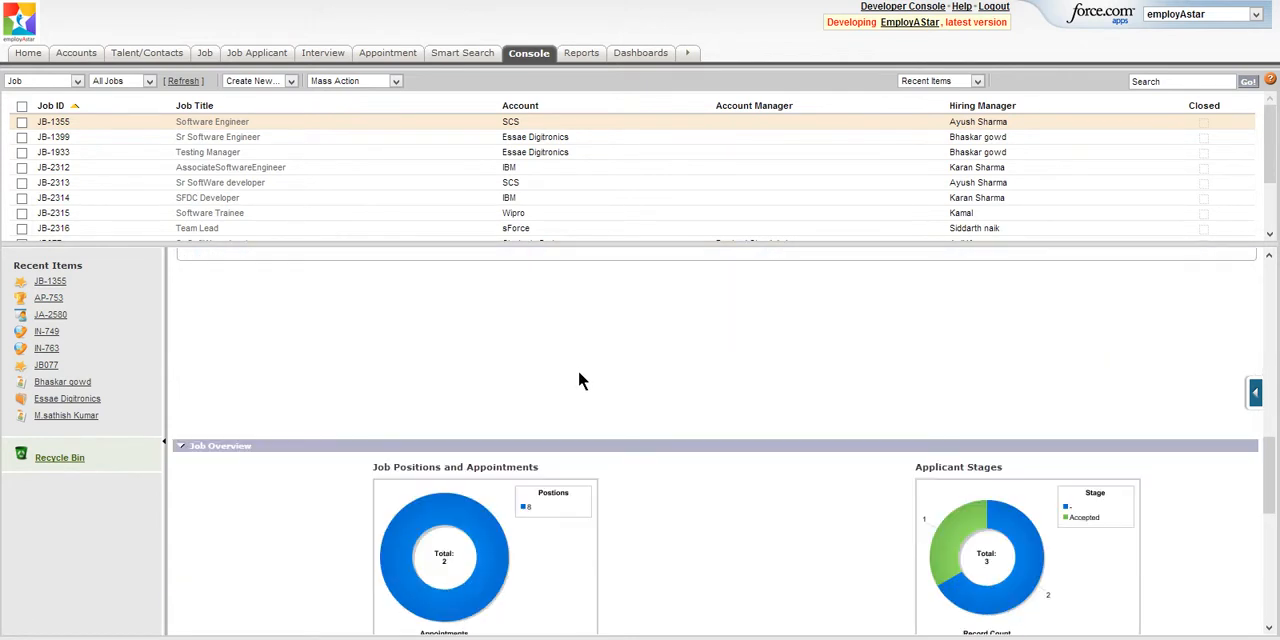
scroll(578, 380, down, 3)
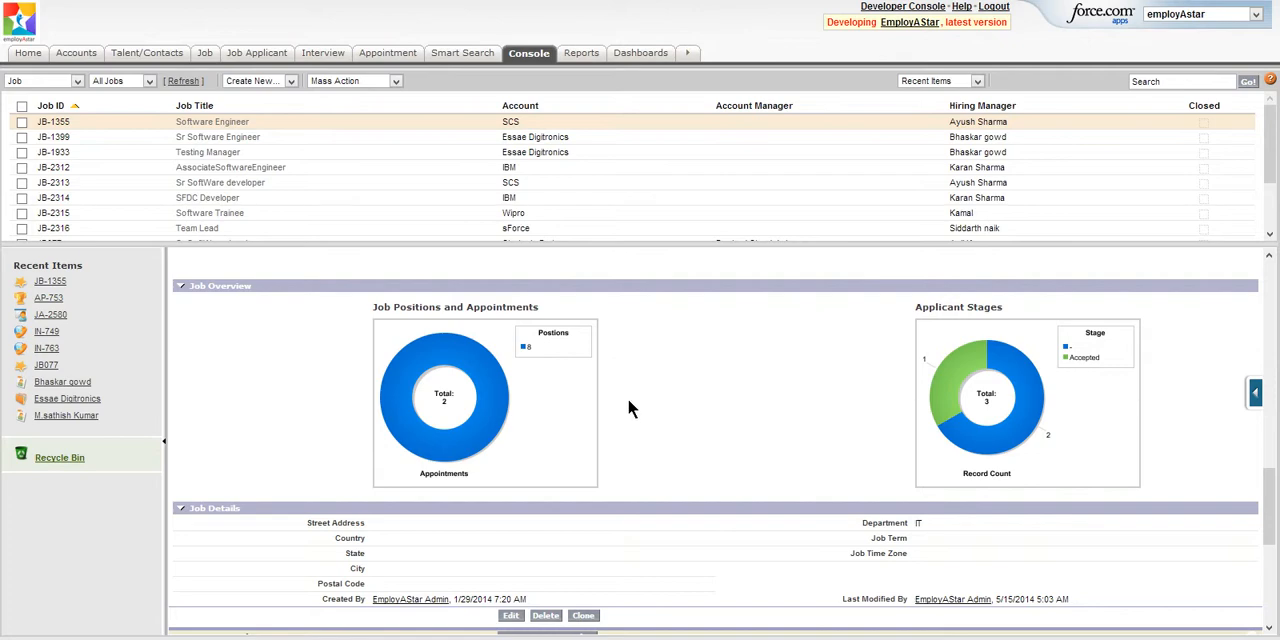
scroll(694, 421, down, 5)
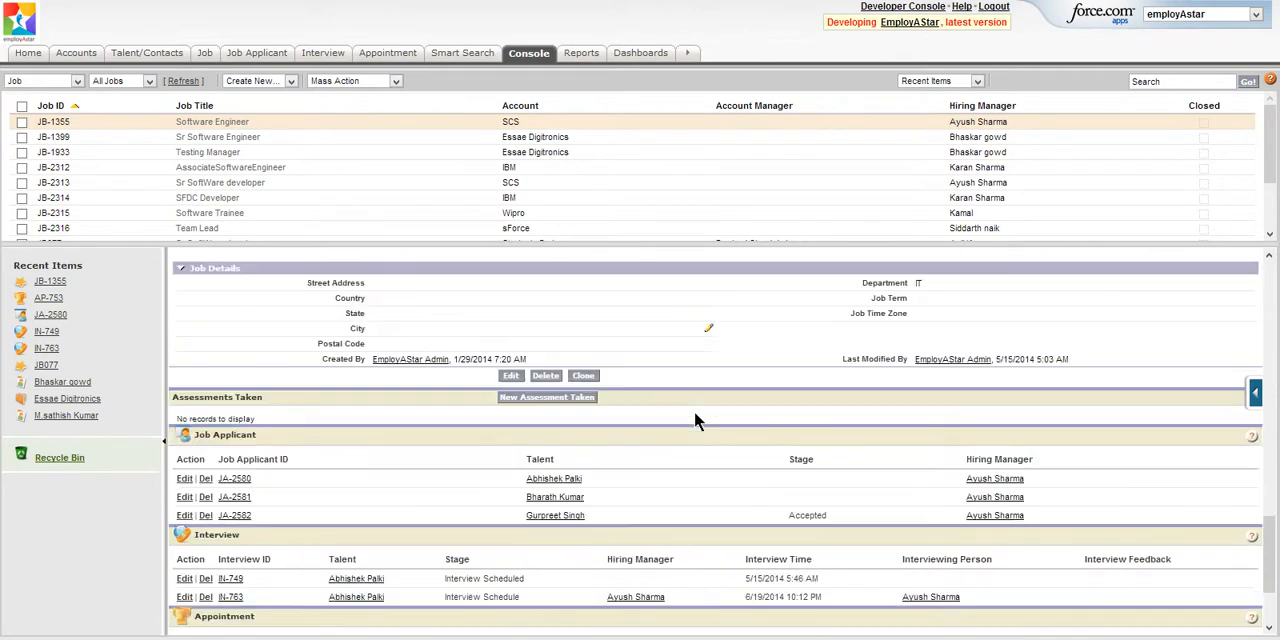
scroll(694, 421, down, 2)
scroll(695, 413, down, 1)
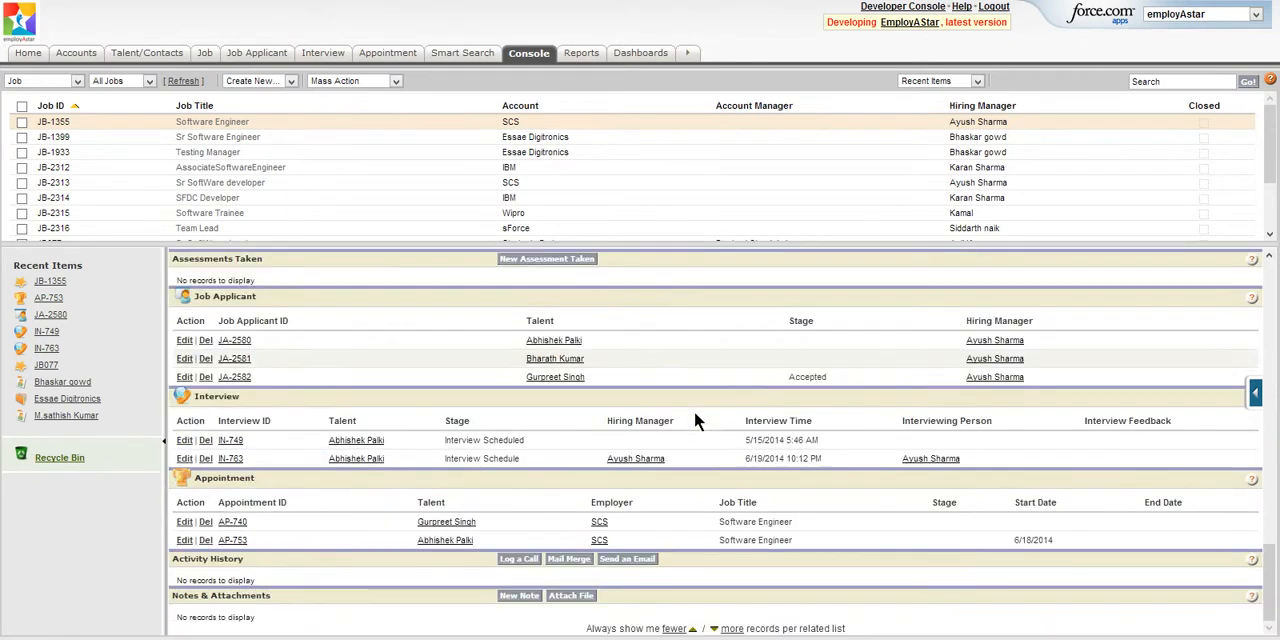
scroll(694, 408, up, 6)
scroll(698, 413, up, 2)
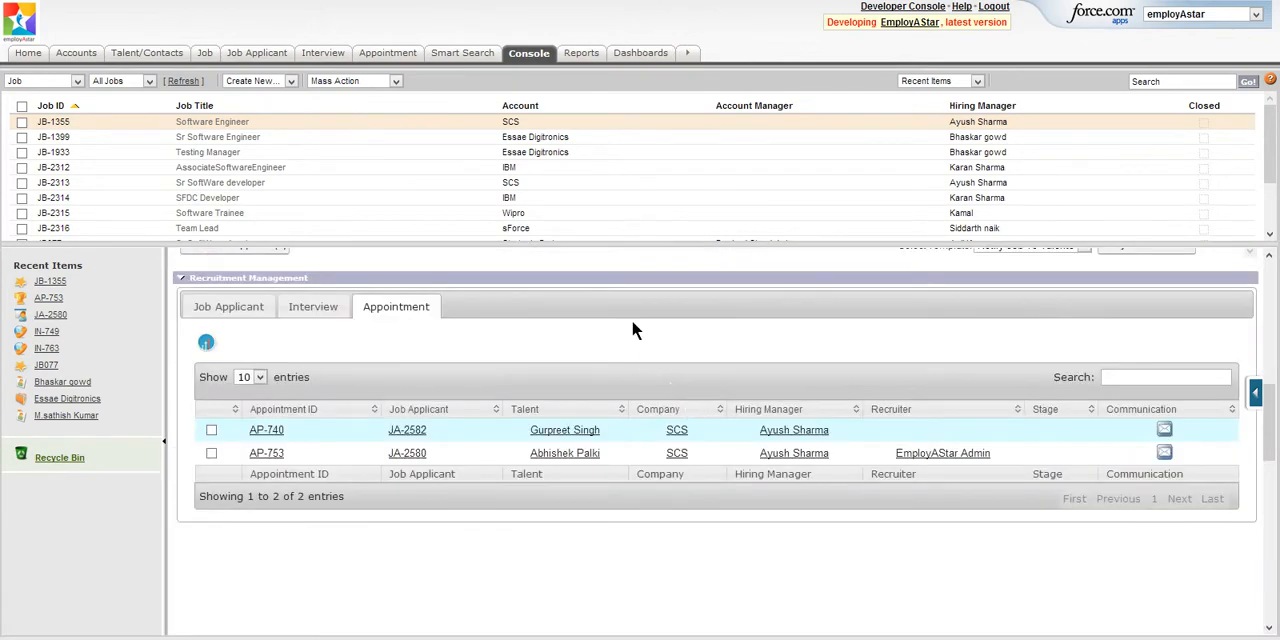
- Return to the home page, open the full Interview with Job Applicant dashboard report, and review its interviews grouped by account
click(29, 56)
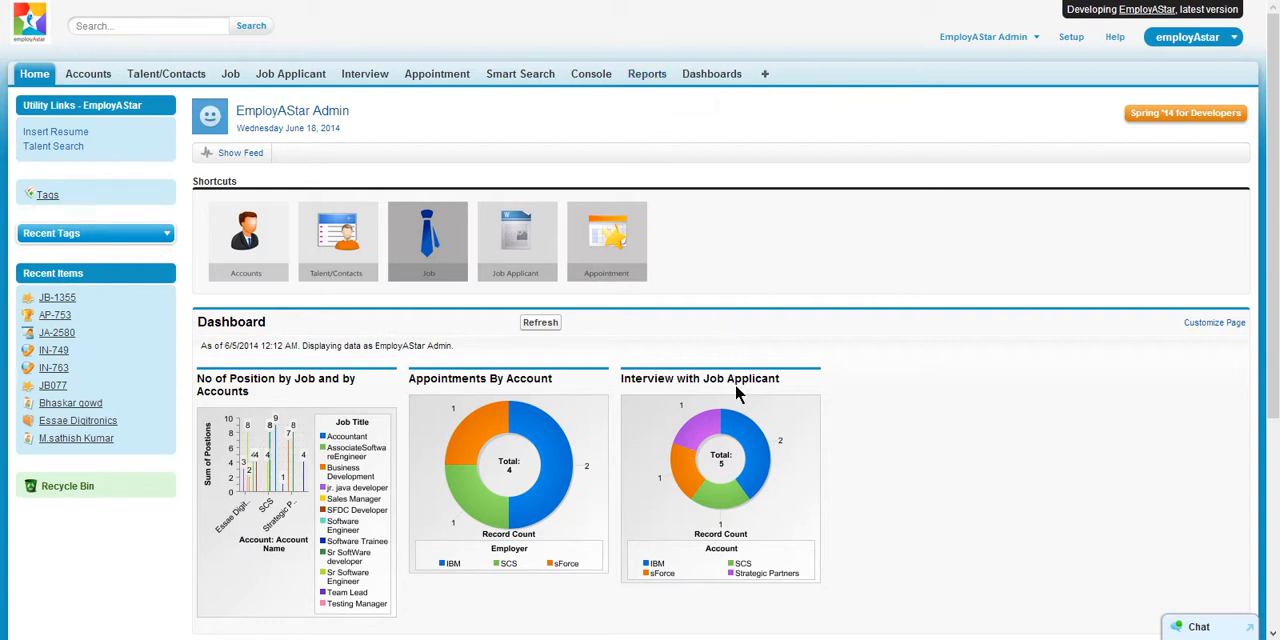
click(652, 470)
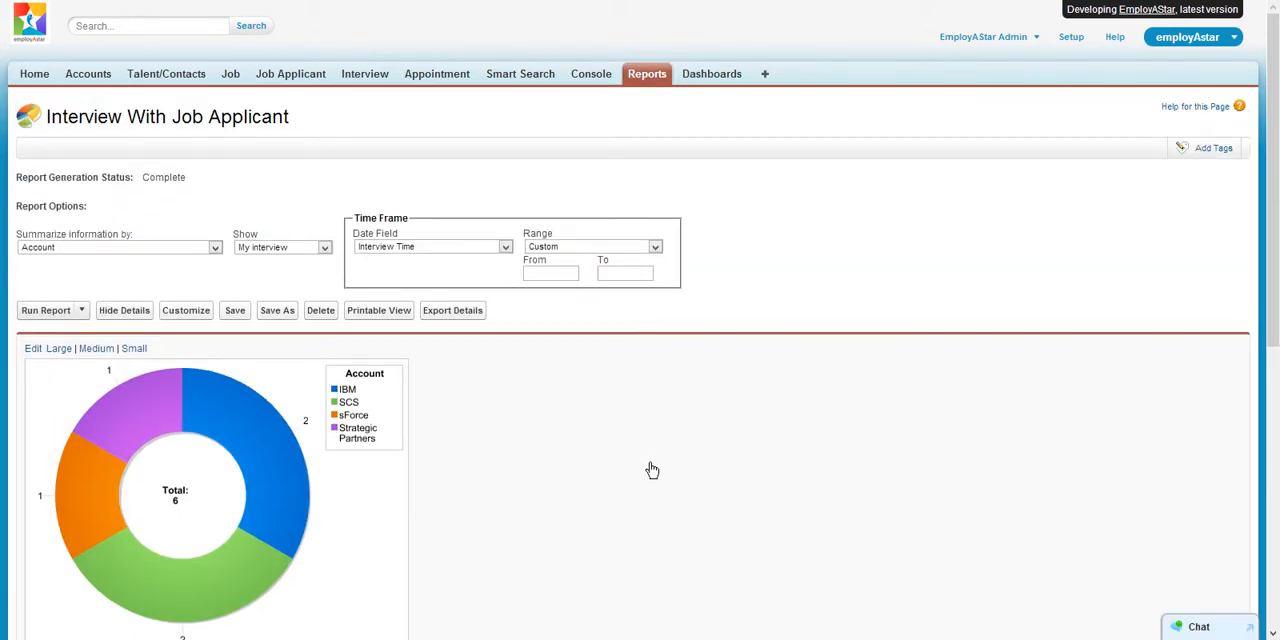
scroll(520, 420, down, 3)
scroll(513, 356, down, 2)
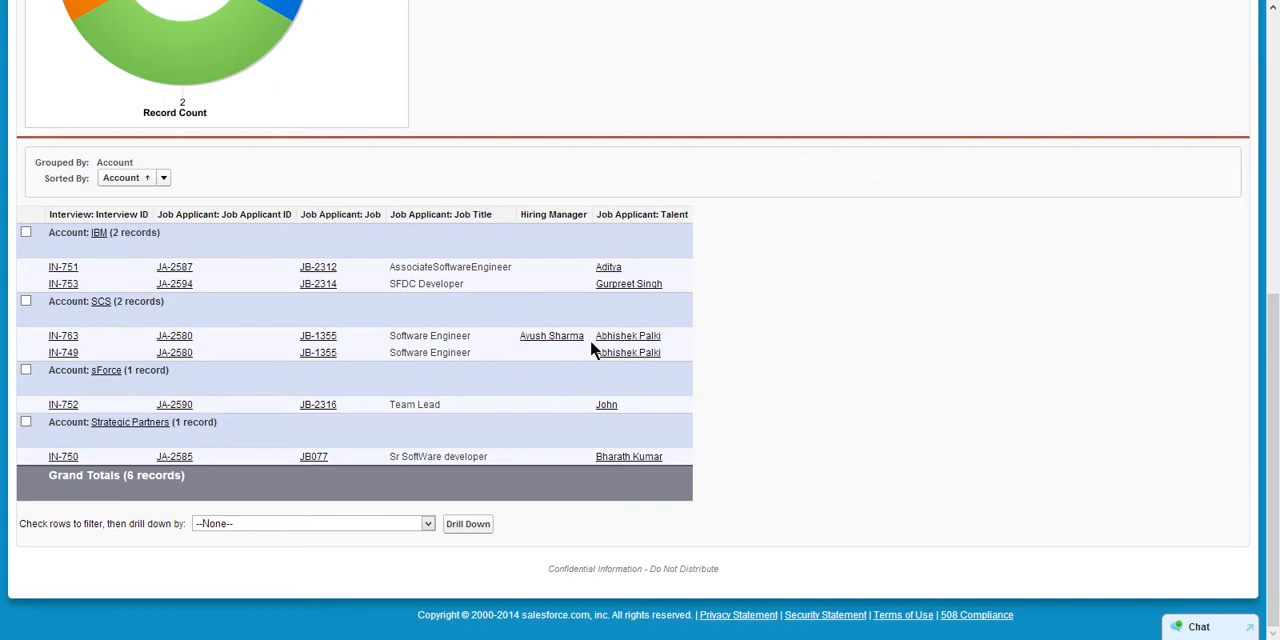
scroll(590, 339, up, 5)
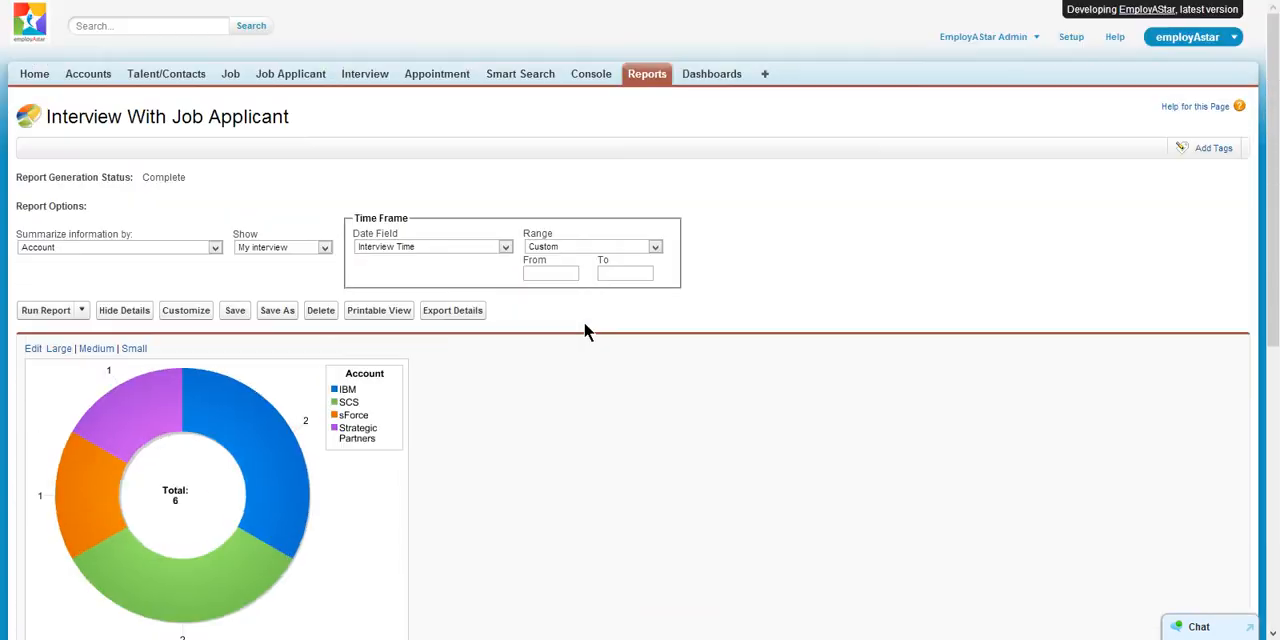
- Create a new report of the Assessments Taken type from the Other Reports category
click(653, 80)
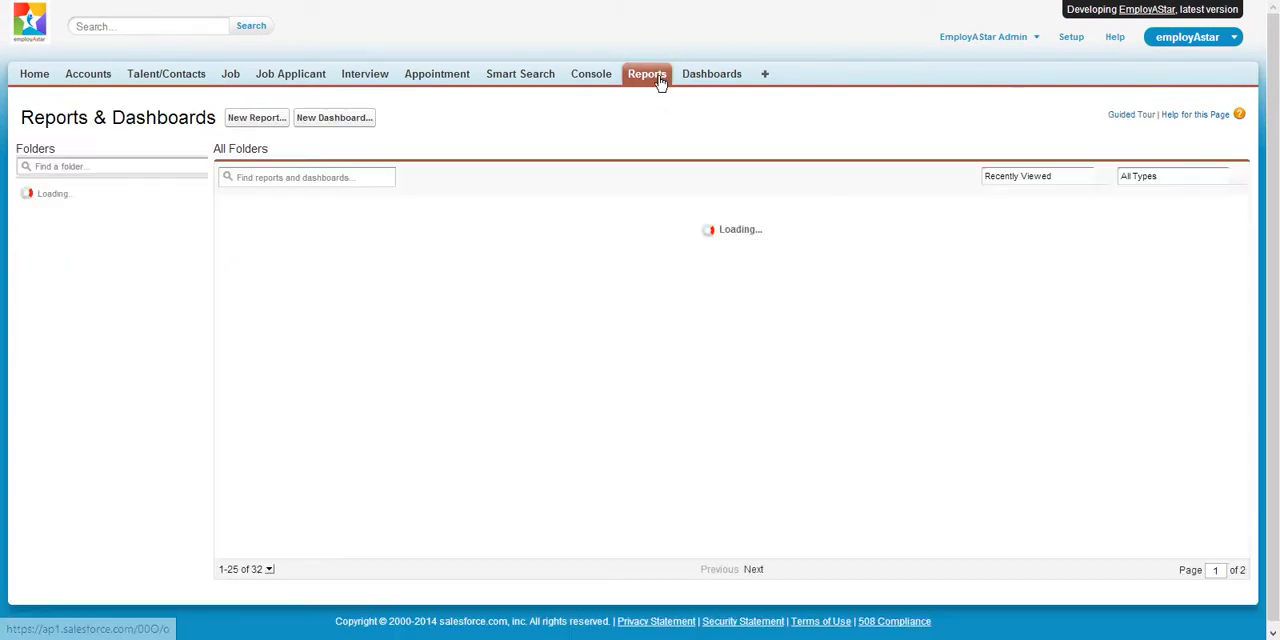
click(266, 124)
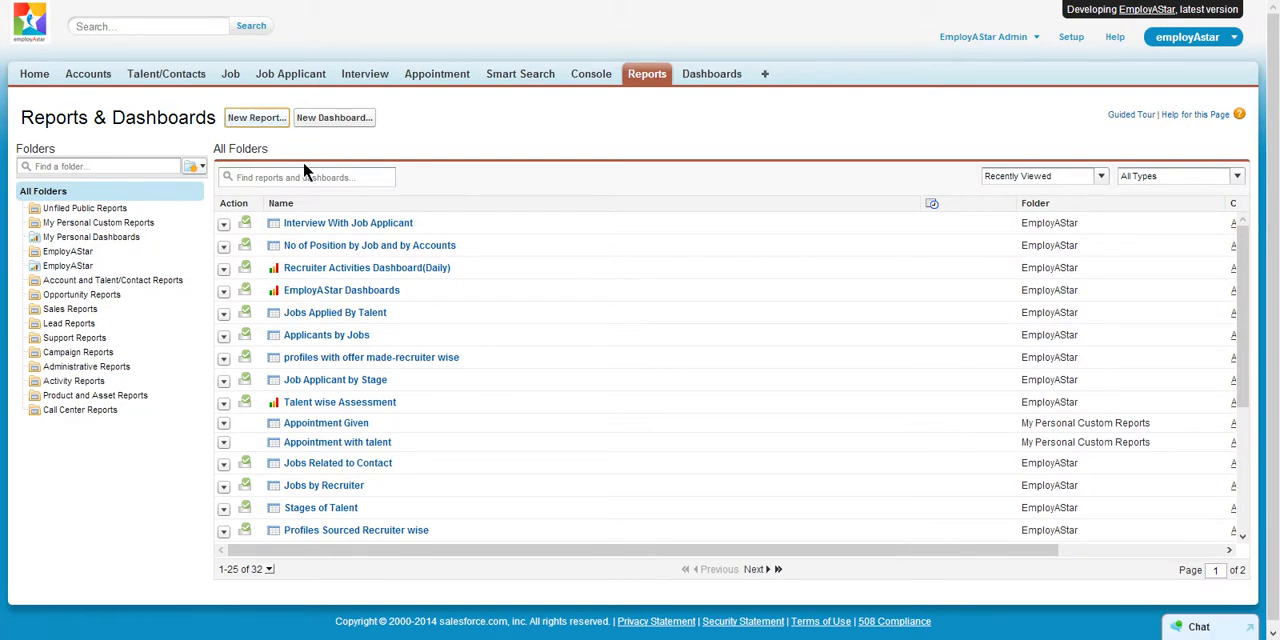
click(295, 380)
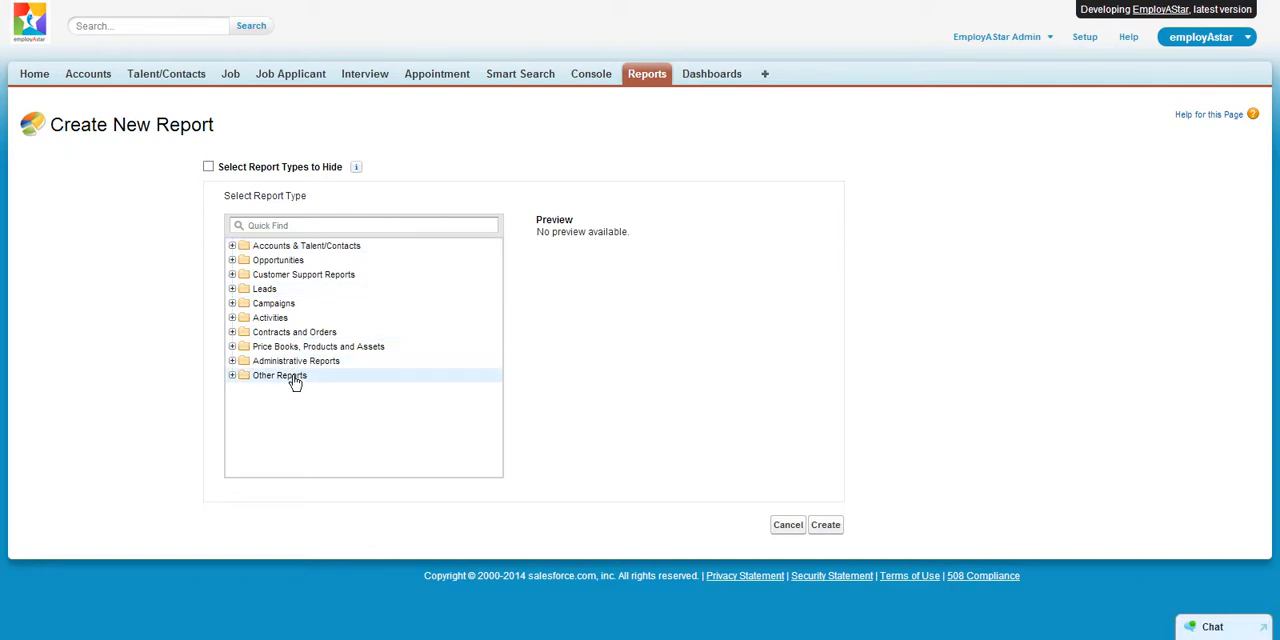
click(816, 524)
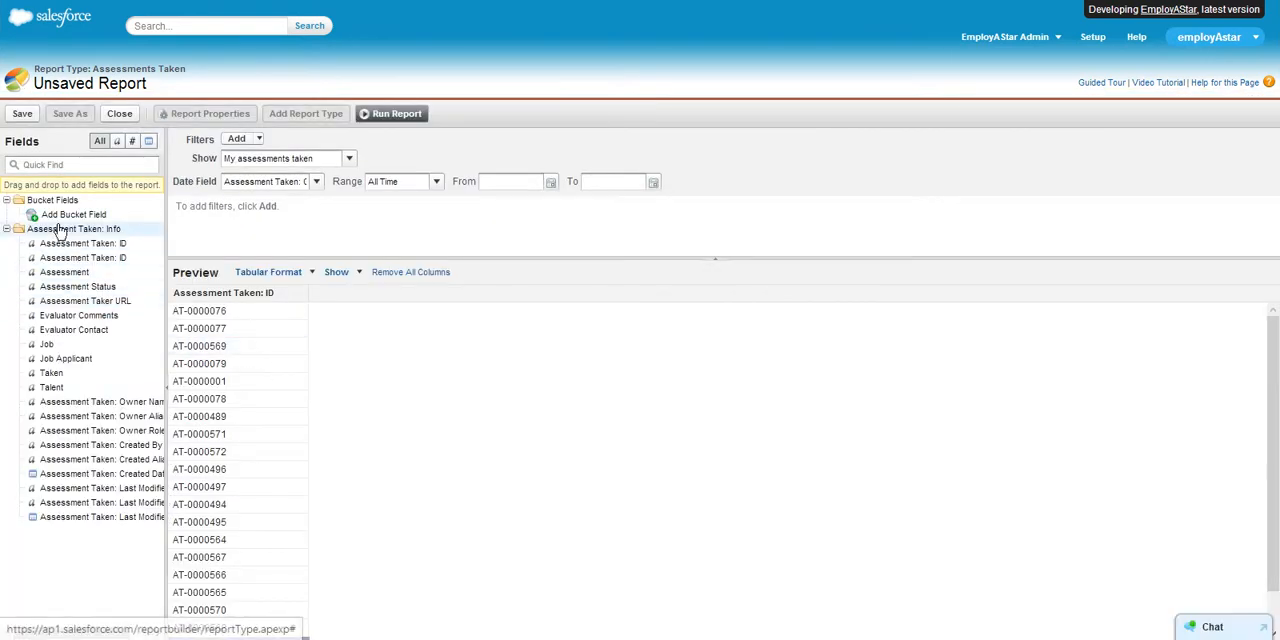
- Add the Talent and Job Applicant fields as report columns, and leave the unsaved report for the home page
drag(51, 388, 346, 322)
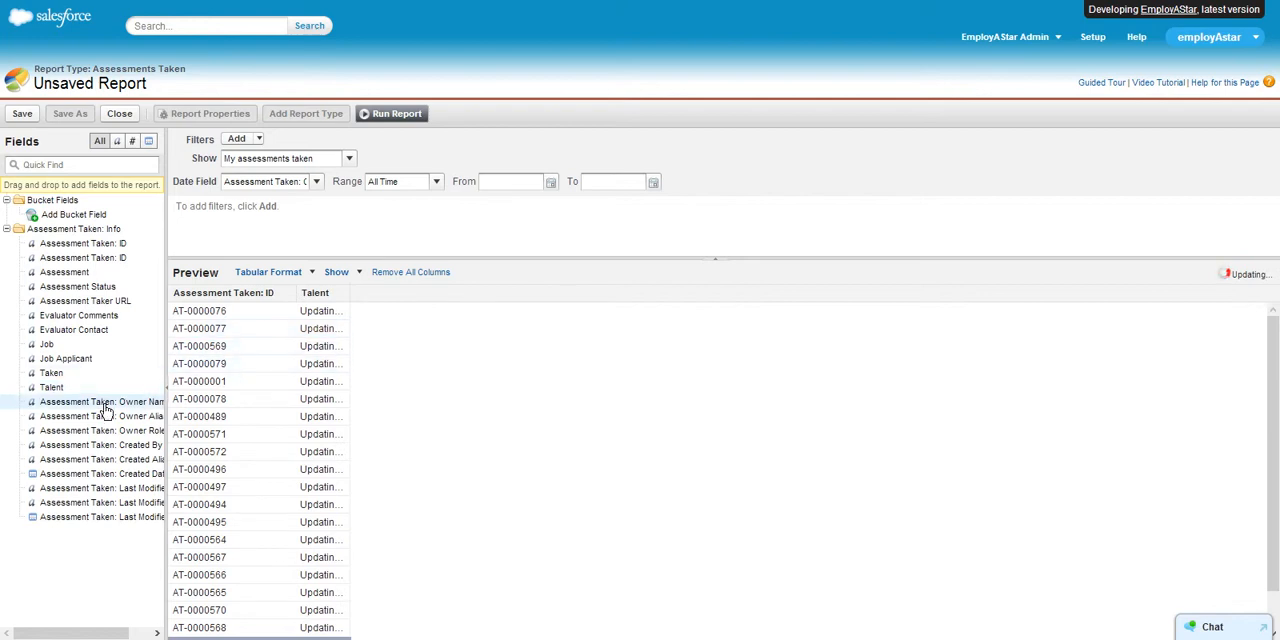
drag(66, 358, 449, 330)
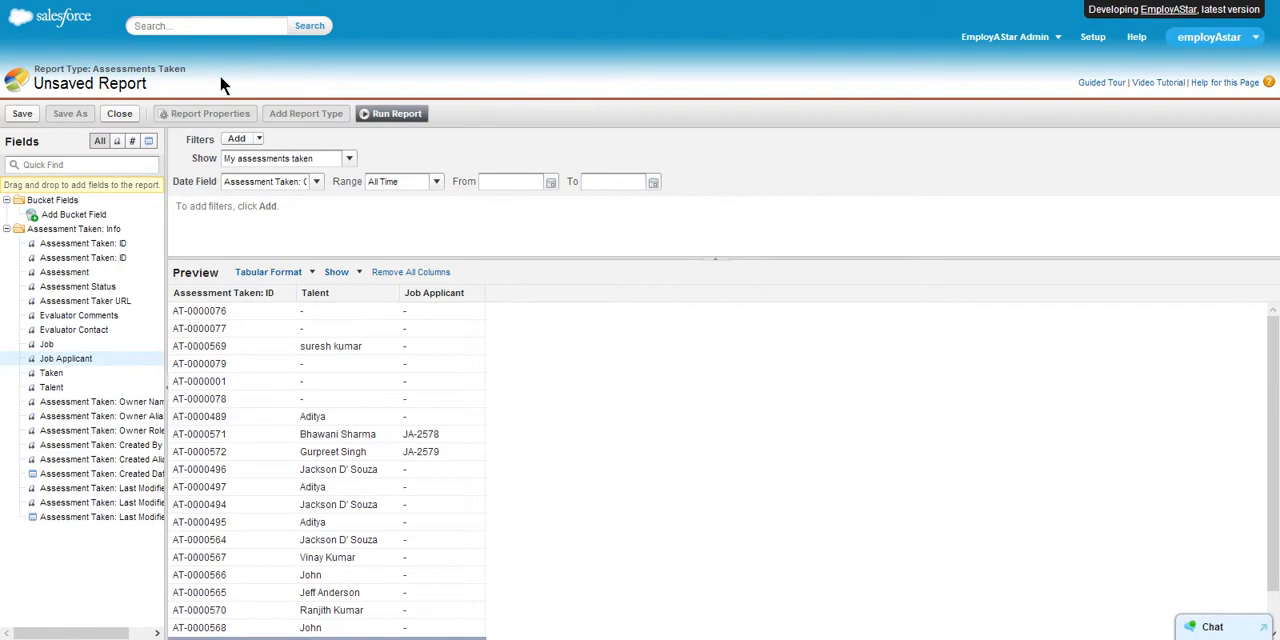
click(18, 0)
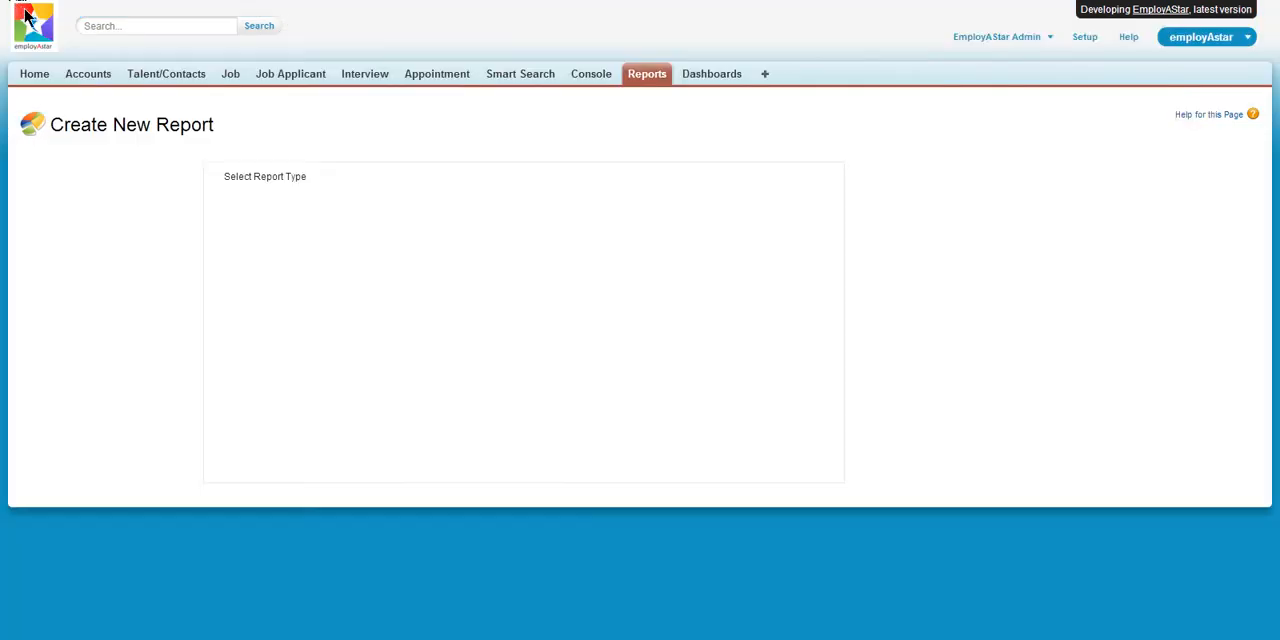
click(33, 76)
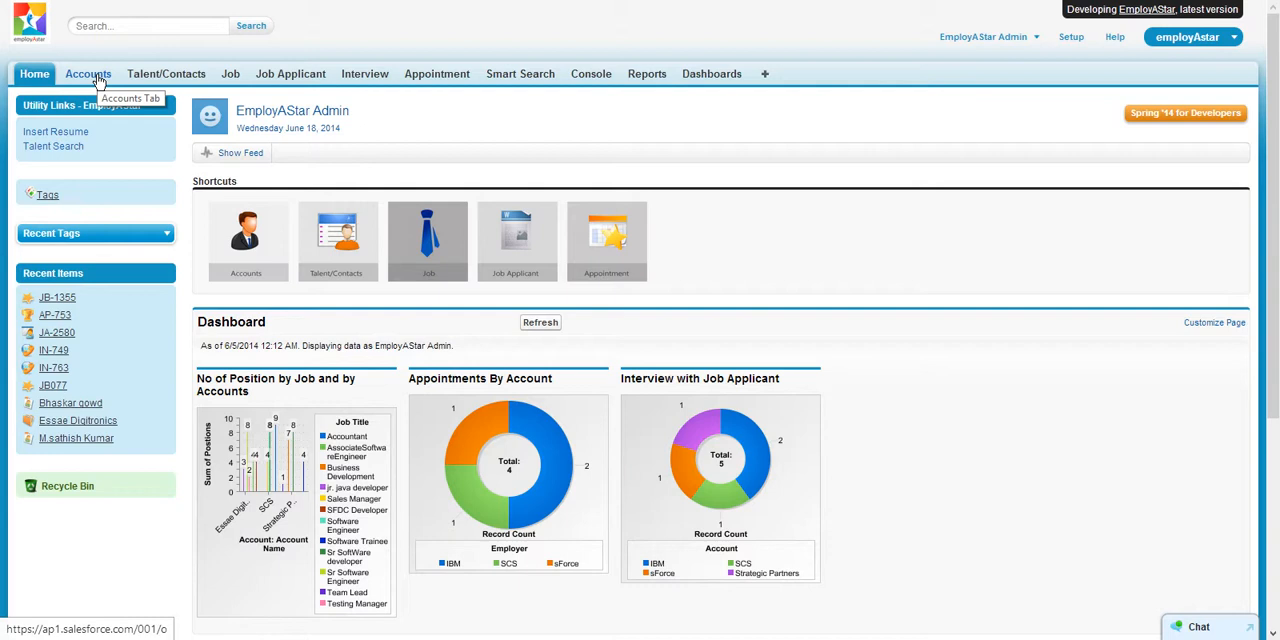
click(88, 74)
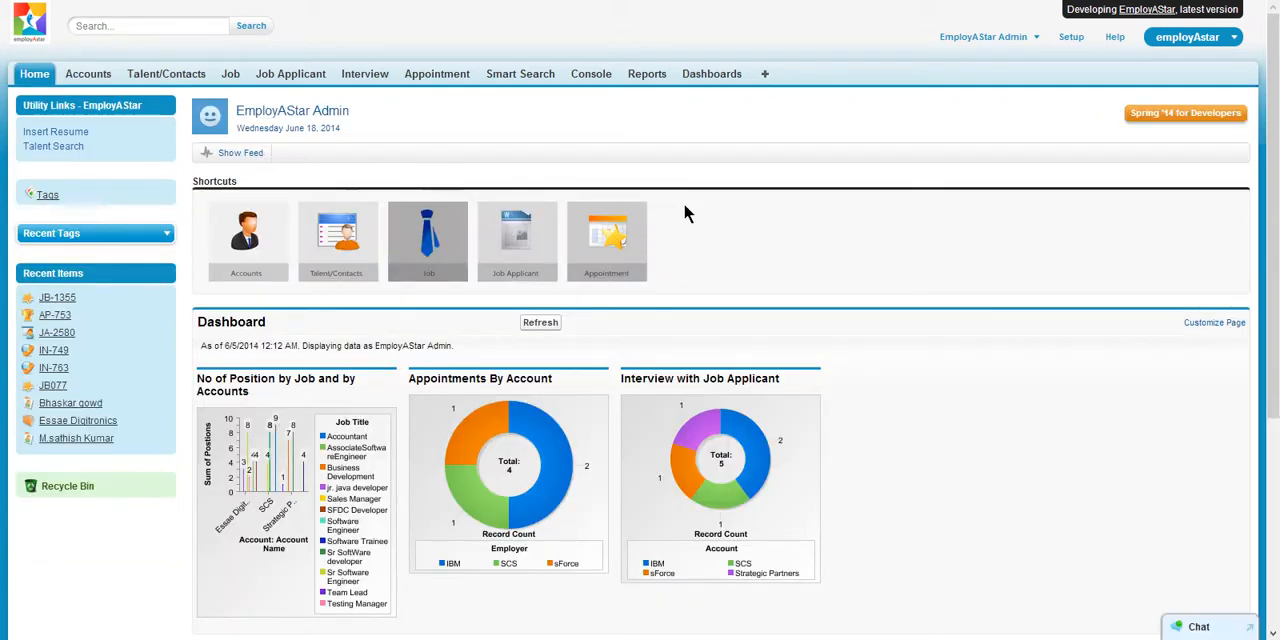
scroll(684, 205, down, 2)
scroll(684, 205, up, 2)
scroll(423, 100, down, 3)
scroll(774, 199, up, 3)
scroll(360, 320, down, 2)
scroll(394, 276, up, 1)
scroll(274, 193, up, 1)
click(257, 639)
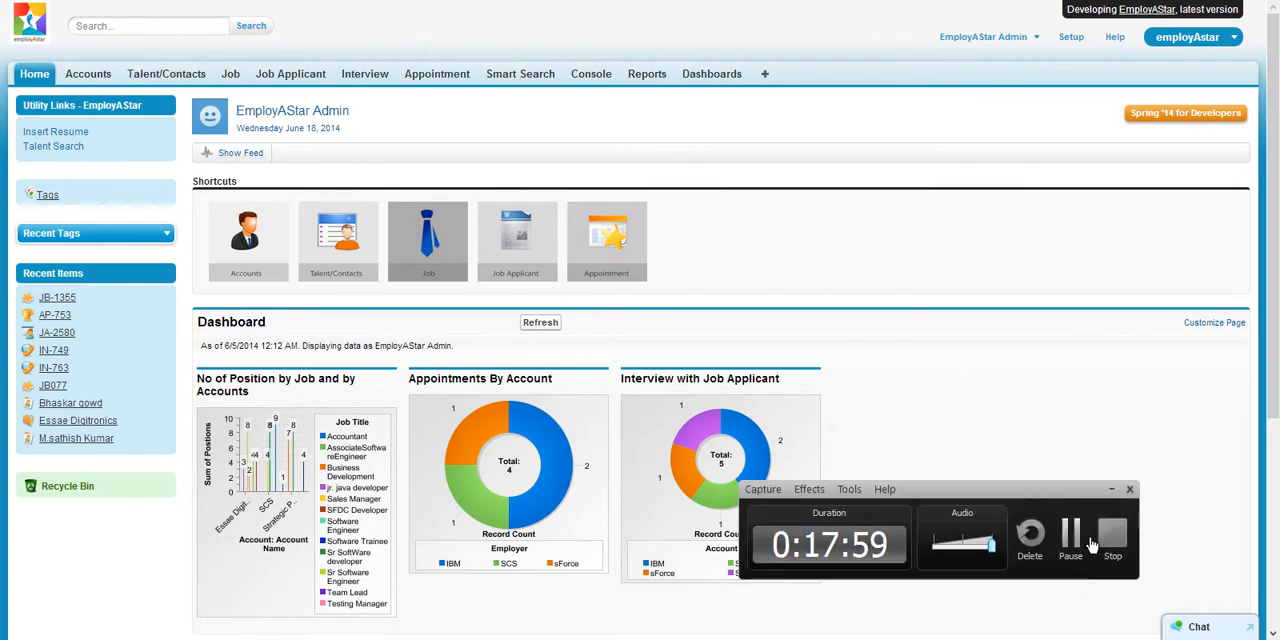